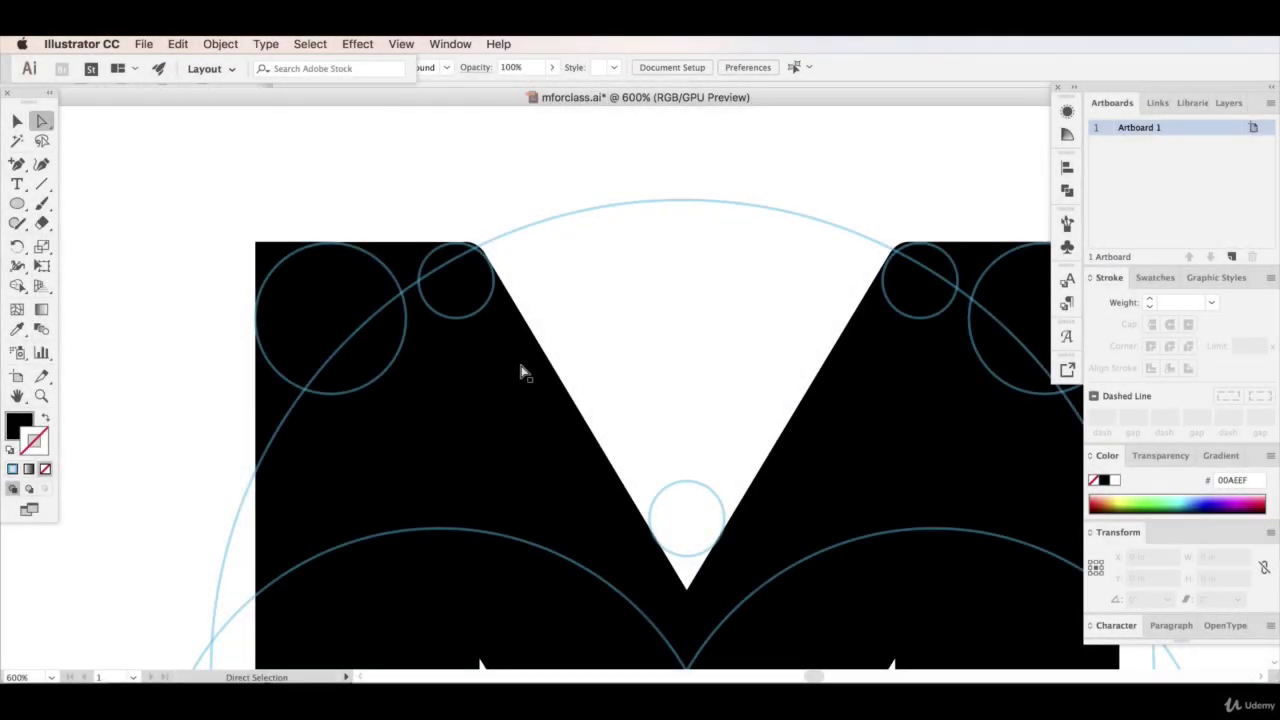
Round the outer top corner of the M's left arm to about 0.21 in, matching its large guide circle
click(473, 375)
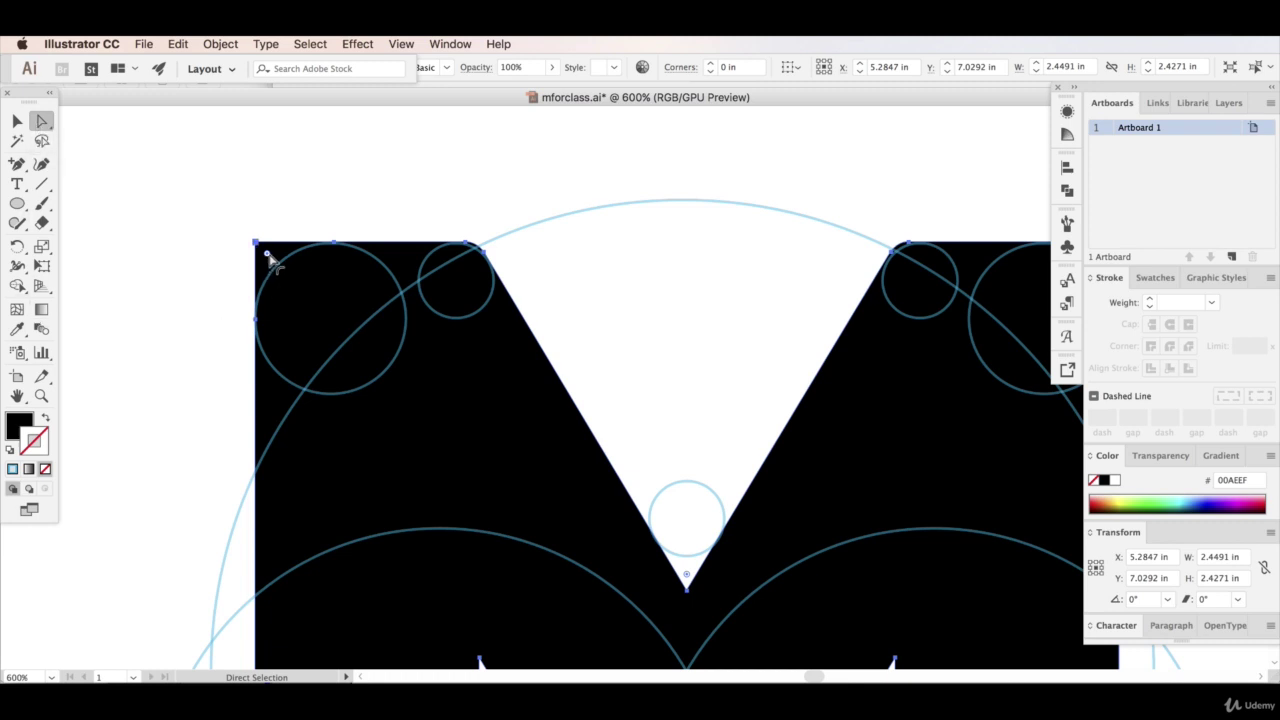
drag(270, 258, 340, 313)
key(ctrl+z)
click(269, 258)
drag(268, 257, 326, 320)
key(super+z)
drag(270, 258, 306, 294)
key(ctrl+z)
drag(266, 255, 334, 320)
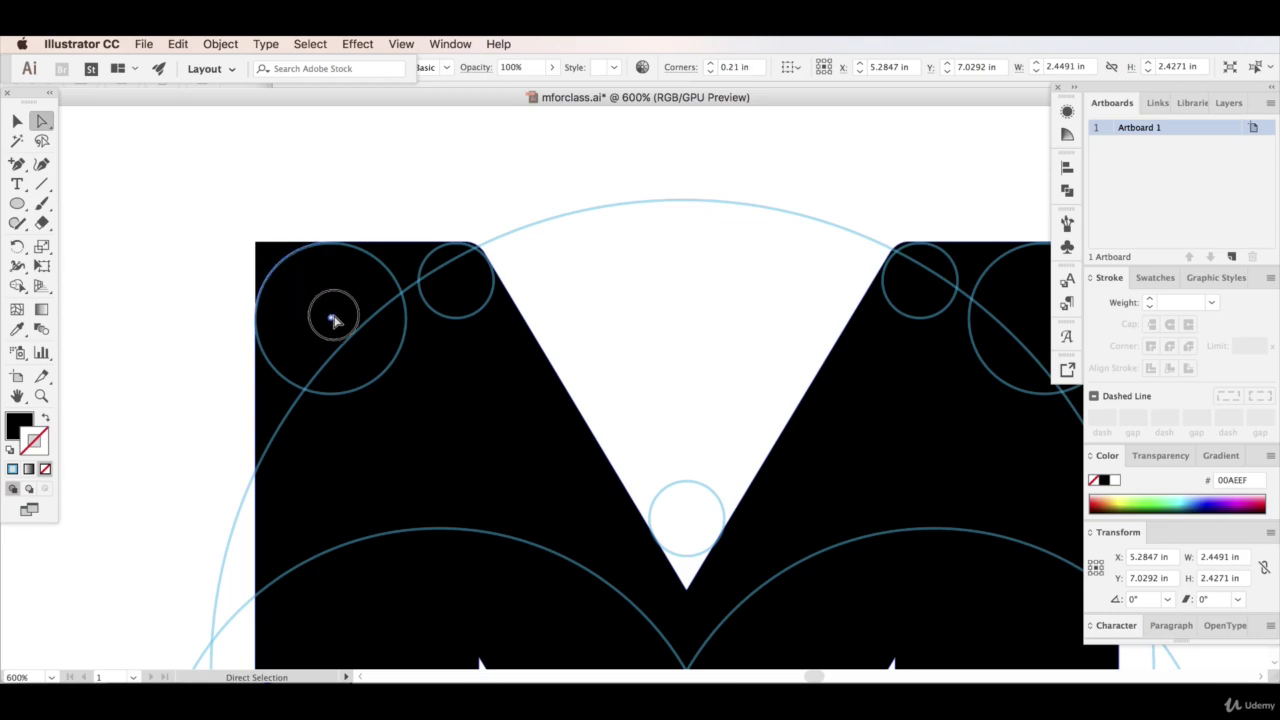
click(240, 135)
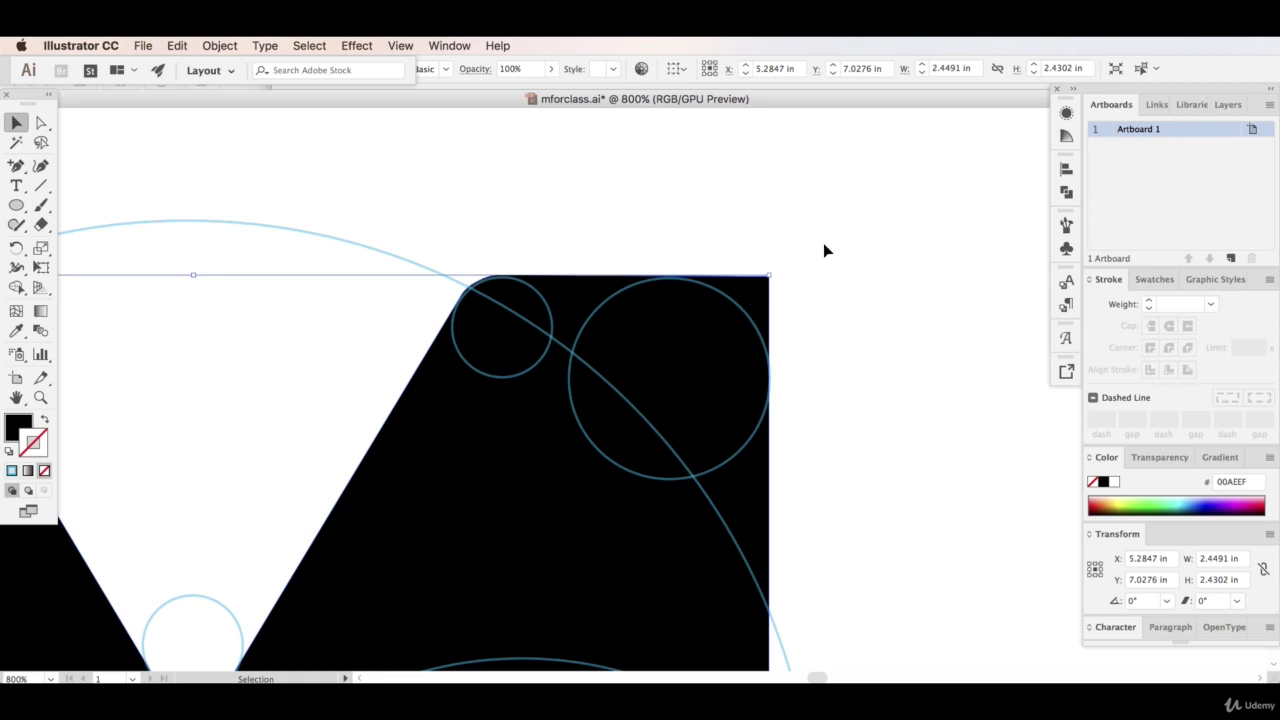
Round the outer top corner of the M's right arm to about 0.22 in, matching its large guide circle
click(43, 124)
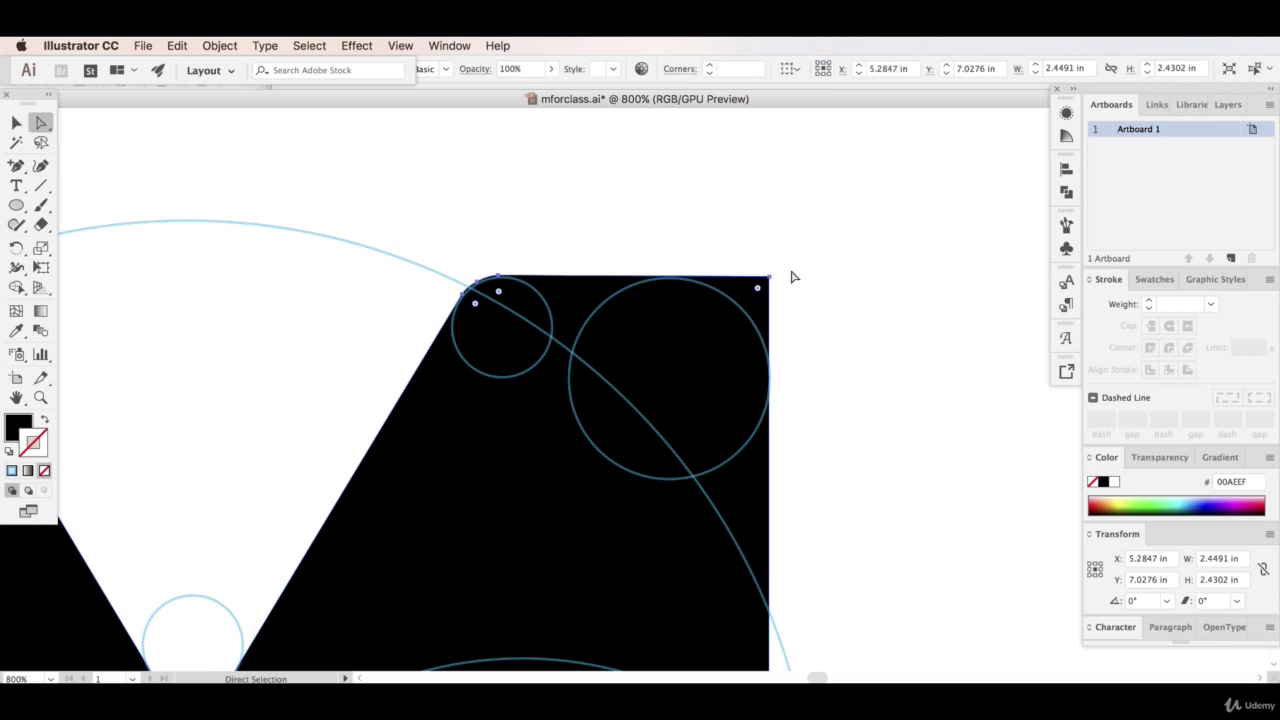
drag(758, 289, 660, 380)
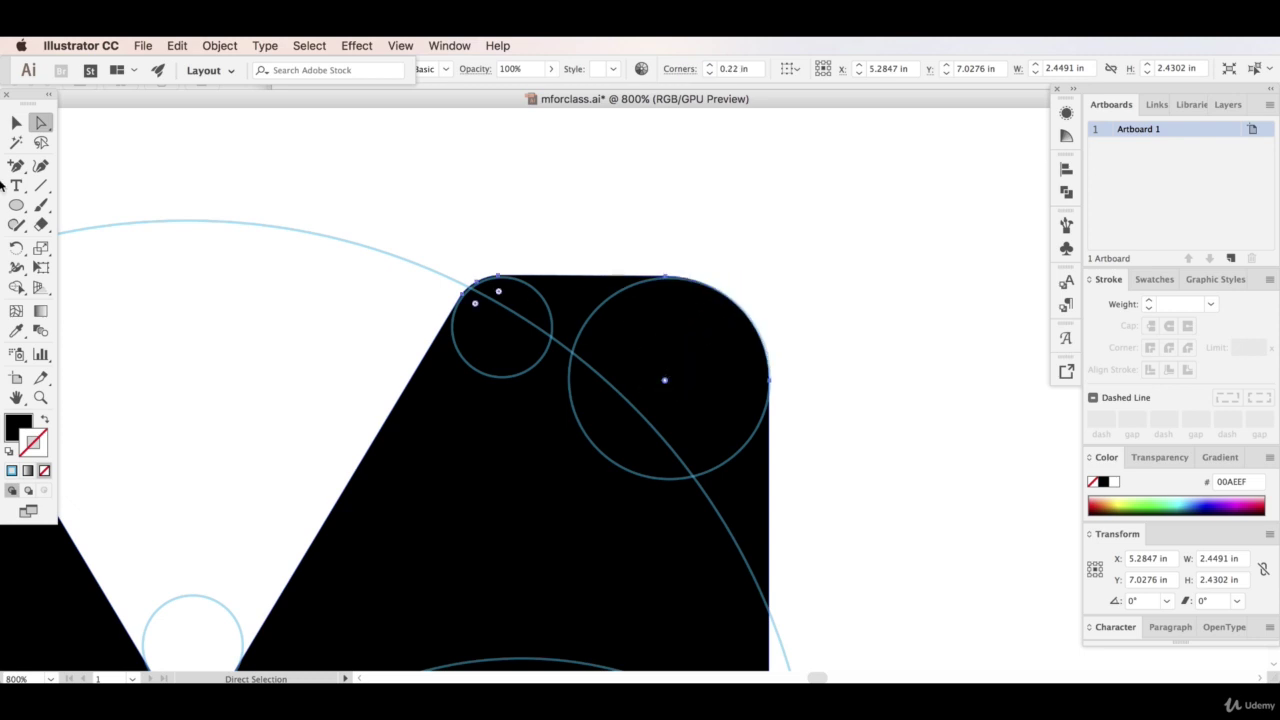
click(15, 122)
click(371, 194)
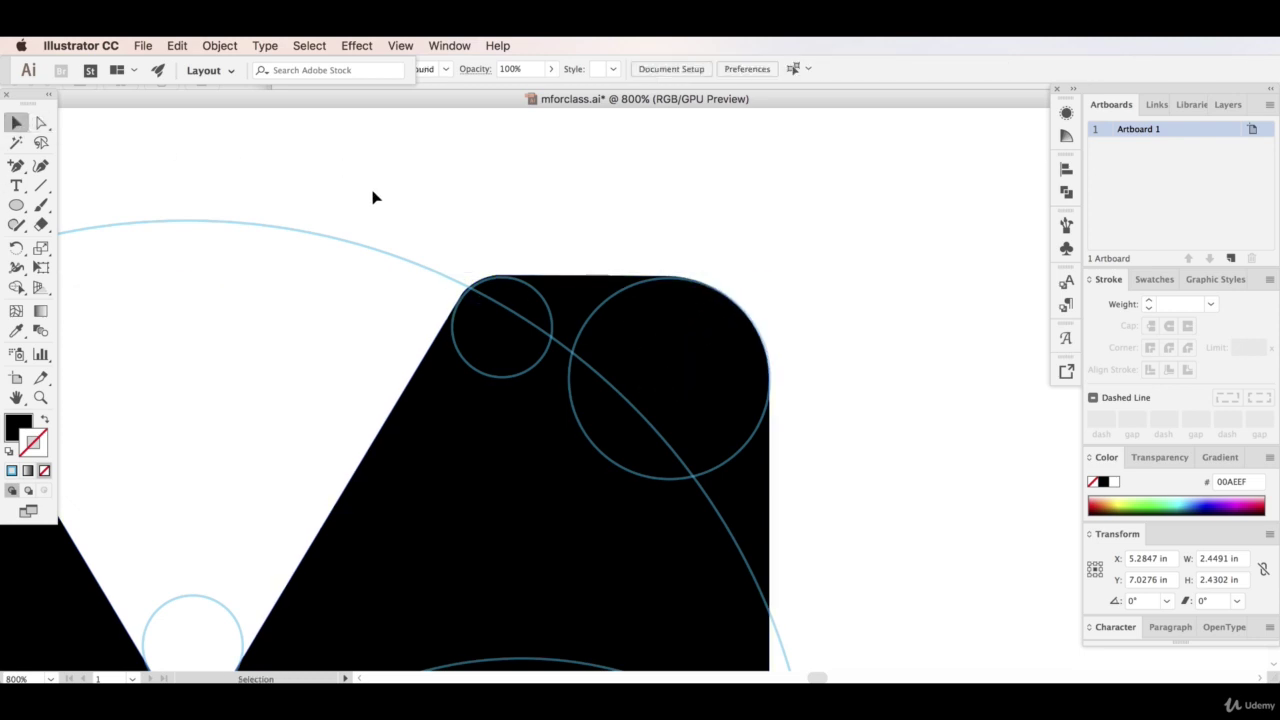
Adjust the curve of the right arm's inner top corner along its small guide circle with the Curvature tool
click(491, 298)
click(40, 165)
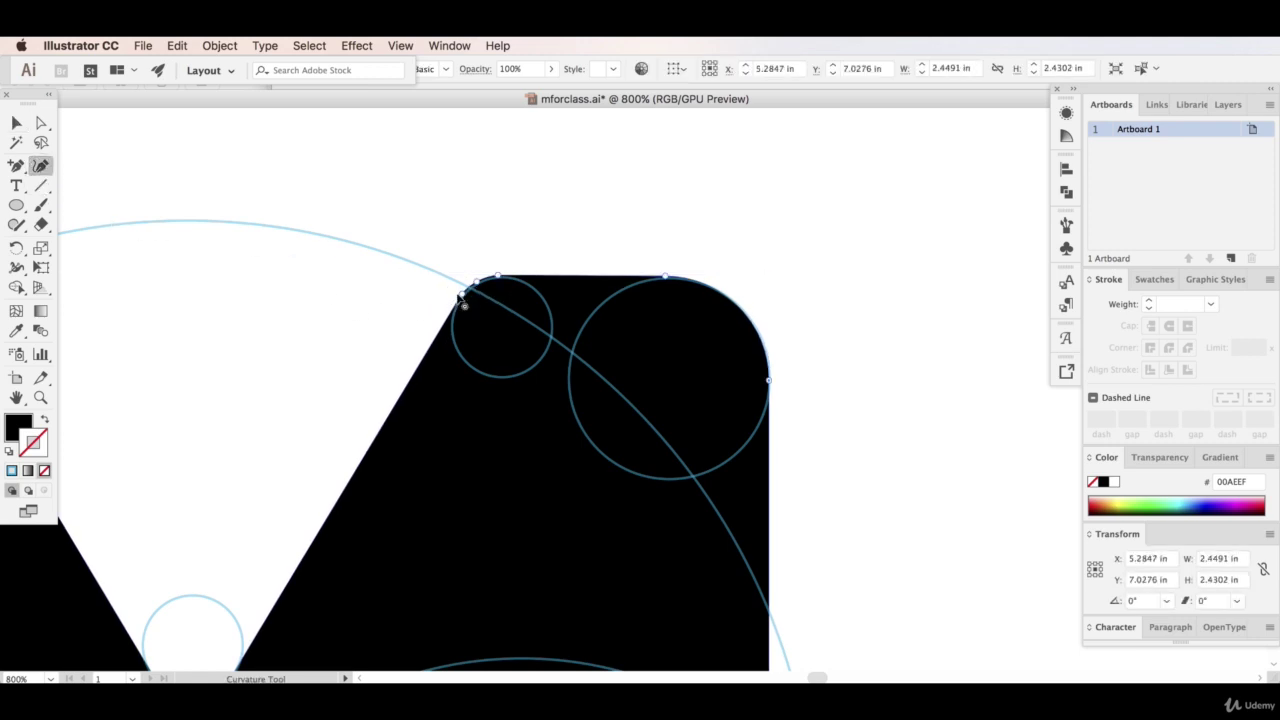
click(459, 297)
click(462, 297)
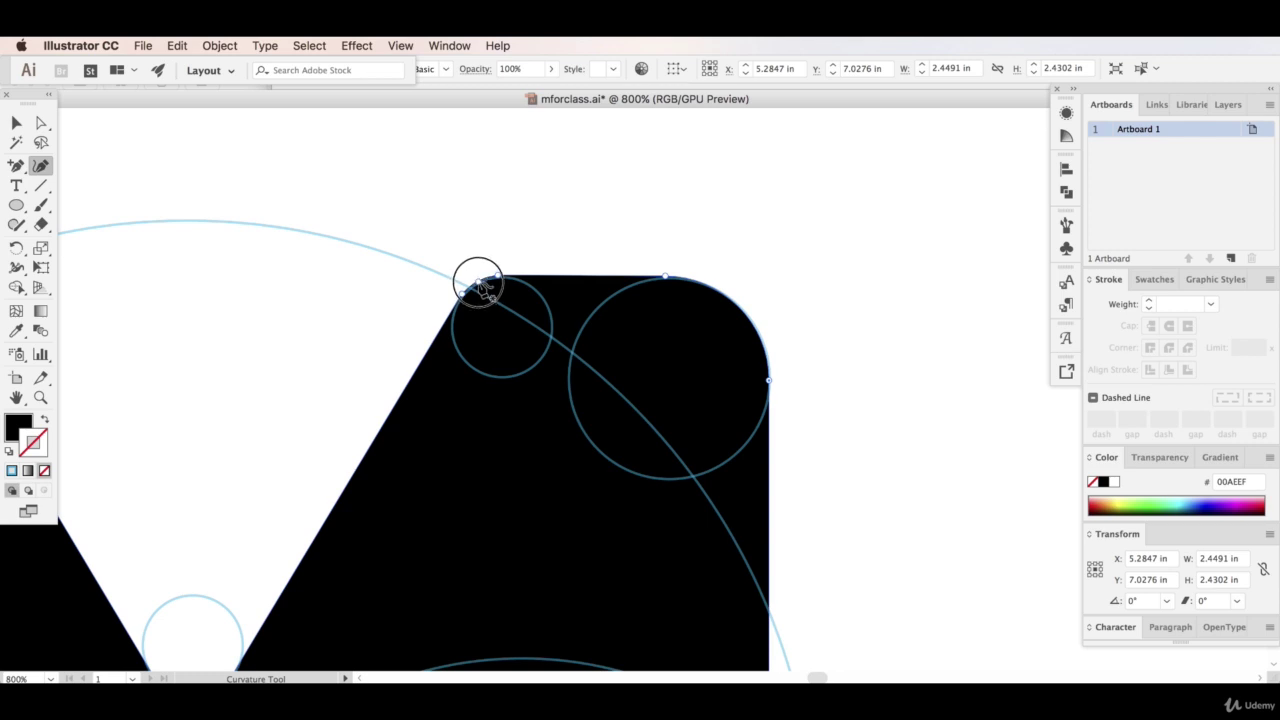
click(533, 216)
click(15, 122)
key(Delete)
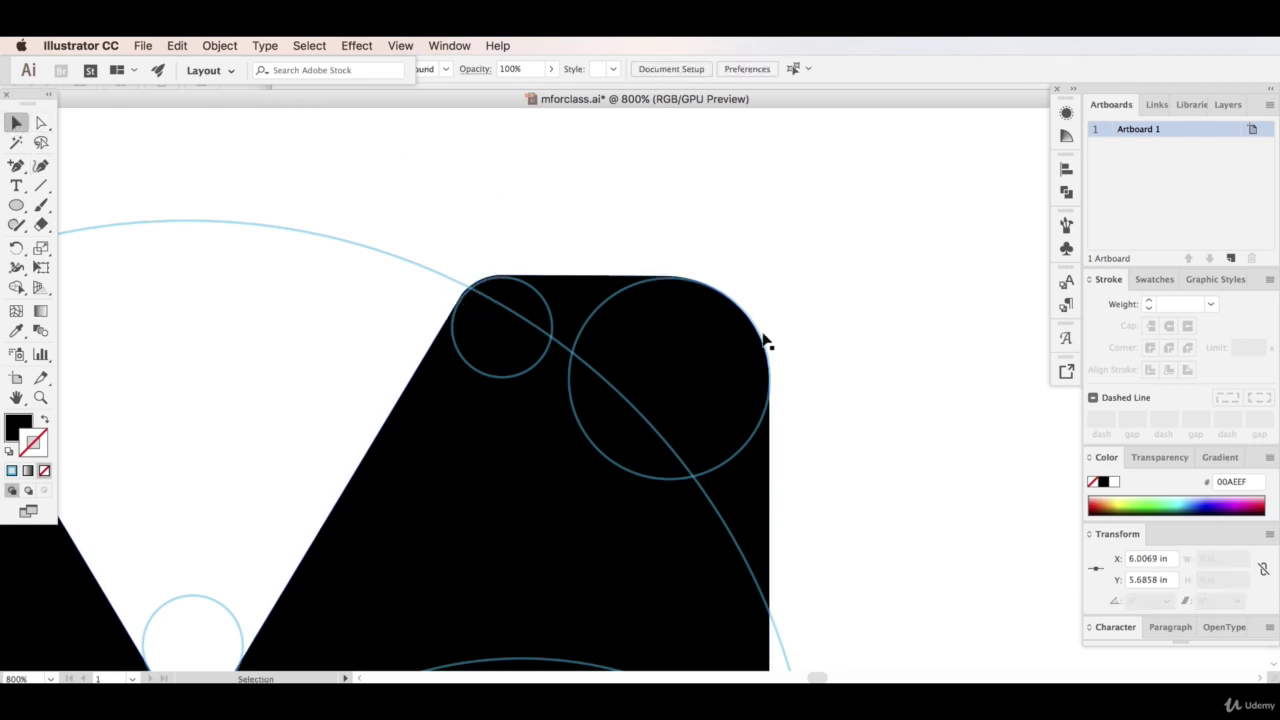
click(765, 340)
Try to delete the extra anchor point at the tip of the M's upper V notch, and undo the edits
drag(820, 679, 818, 677)
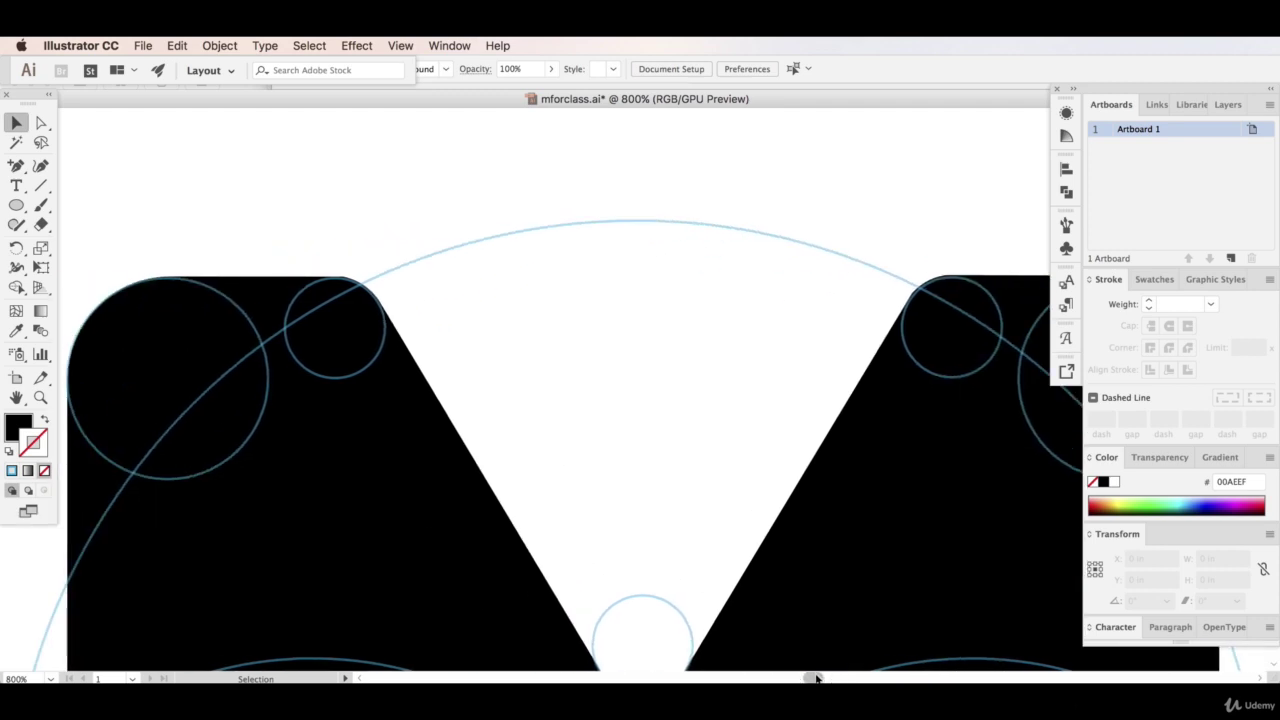
scroll(645, 525, down, 5)
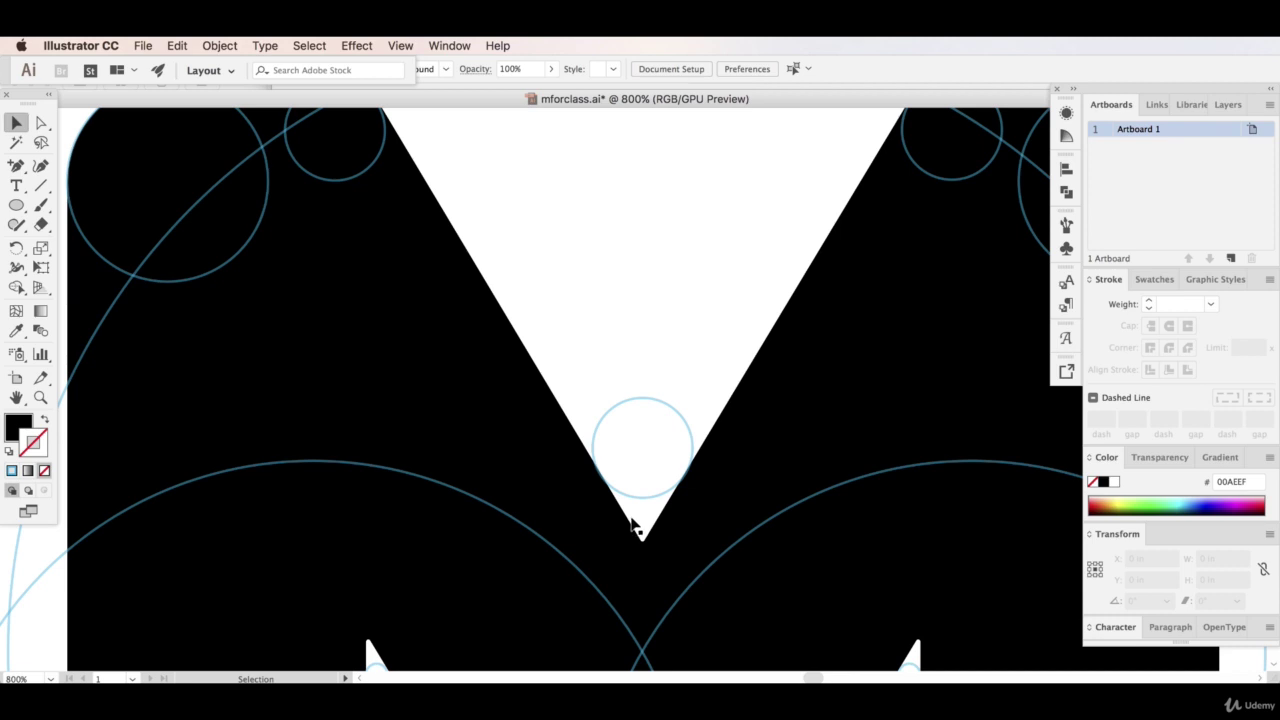
click(614, 529)
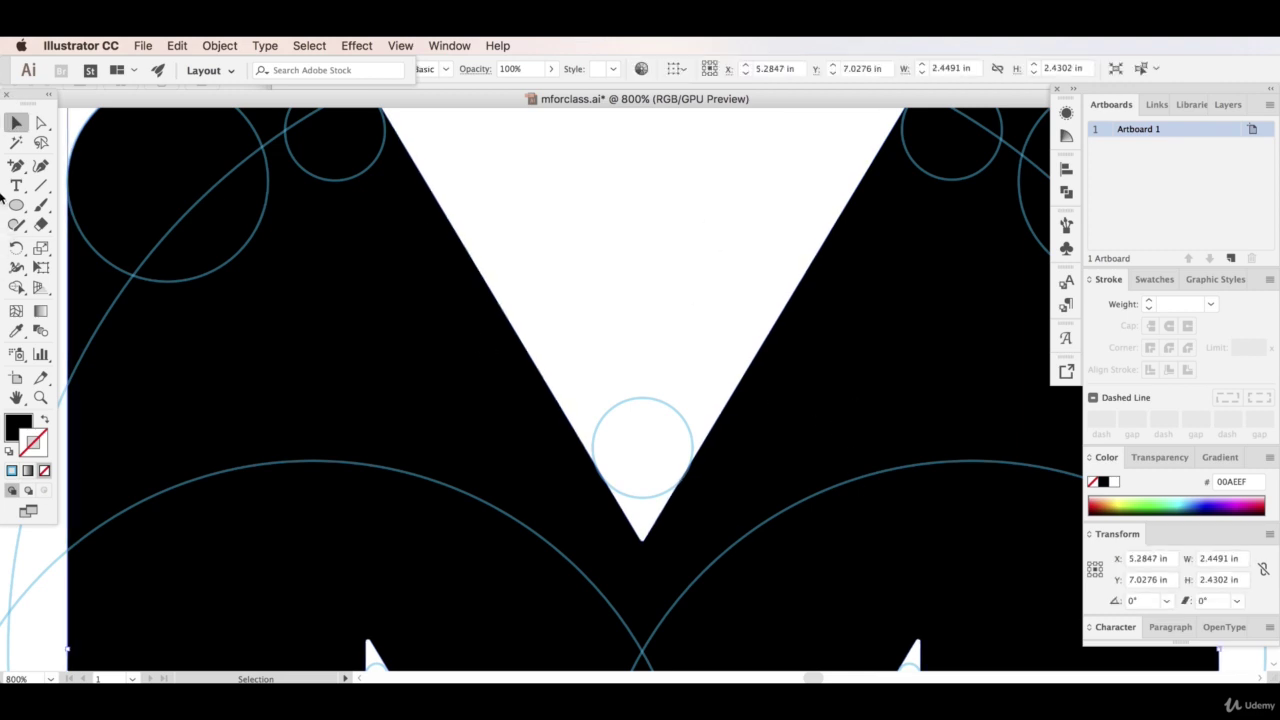
click(40, 167)
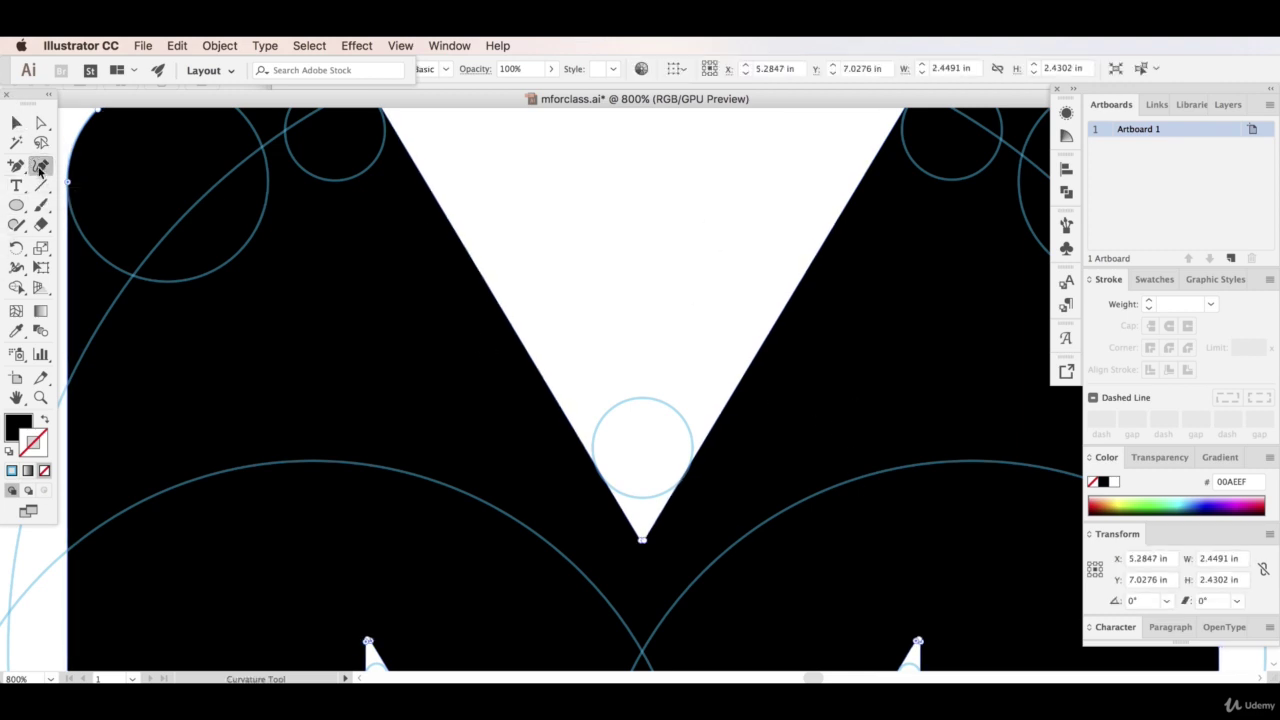
drag(644, 538, 643, 540)
drag(16, 165, 110, 203)
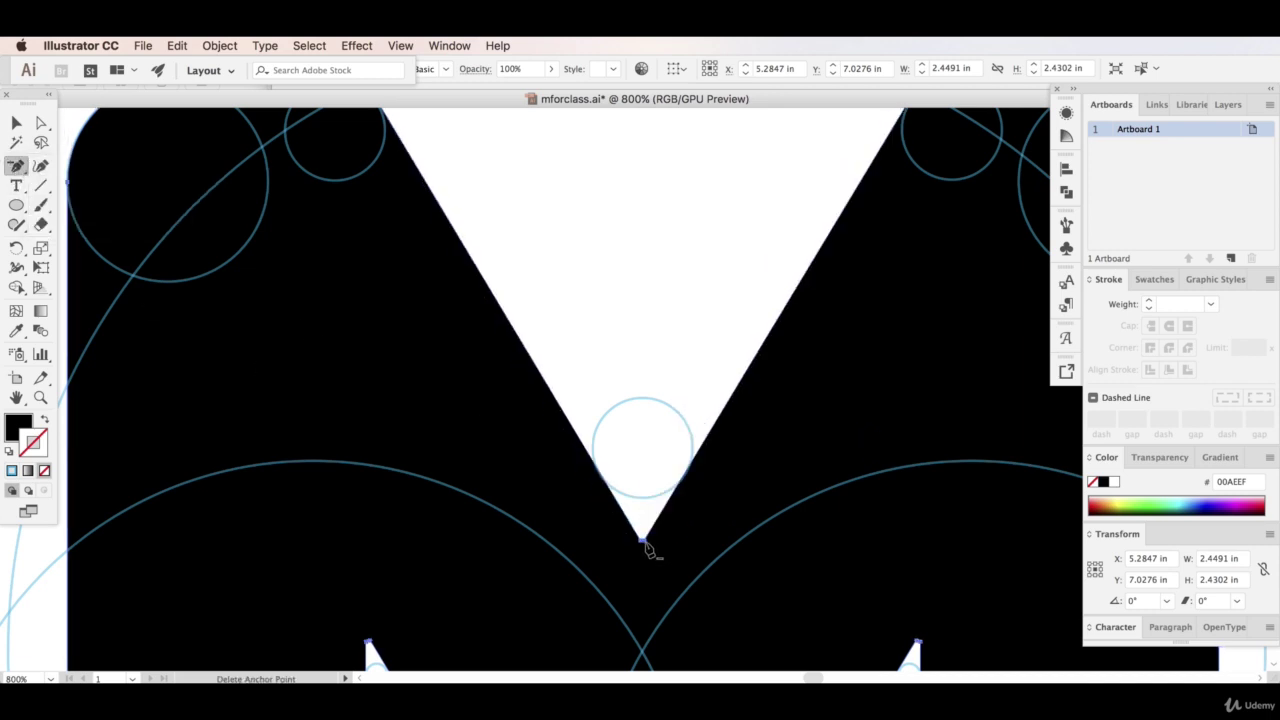
click(644, 543)
key(a)
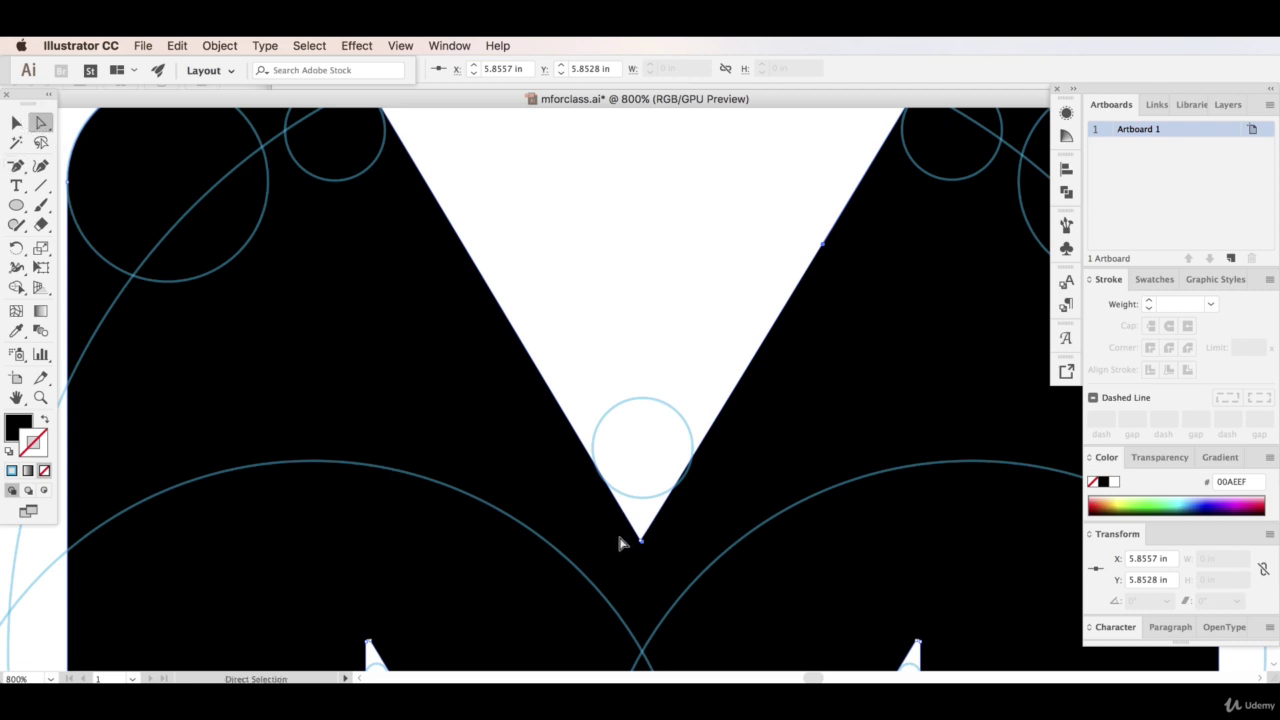
drag(646, 543, 645, 547)
key(super+z)
key(super+z)
key(super+z)
Round the tip of the M's upper V notch so it follows the guide circle inside it
click(549, 448)
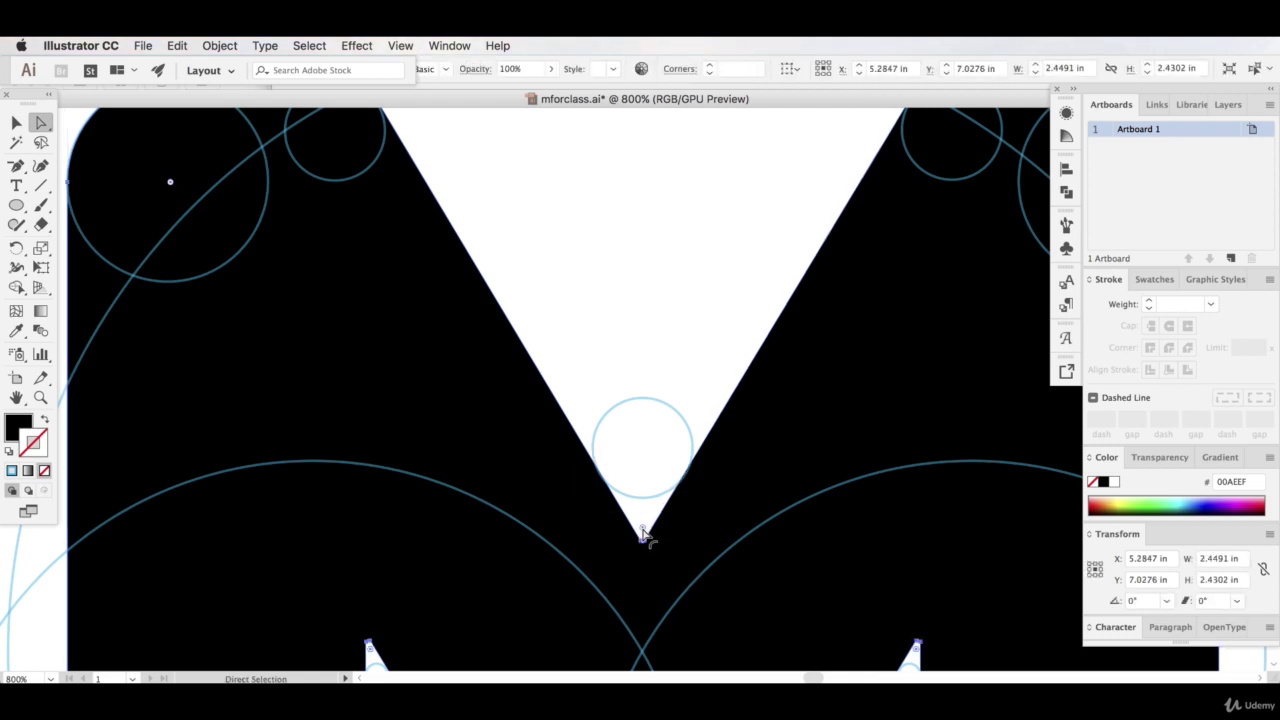
click(644, 532)
drag(643, 533, 652, 450)
click(654, 297)
Add an anchor point on the V notch's left edge where it meets the guide circle, and deselect the shape
scroll(677, 418, down, 5)
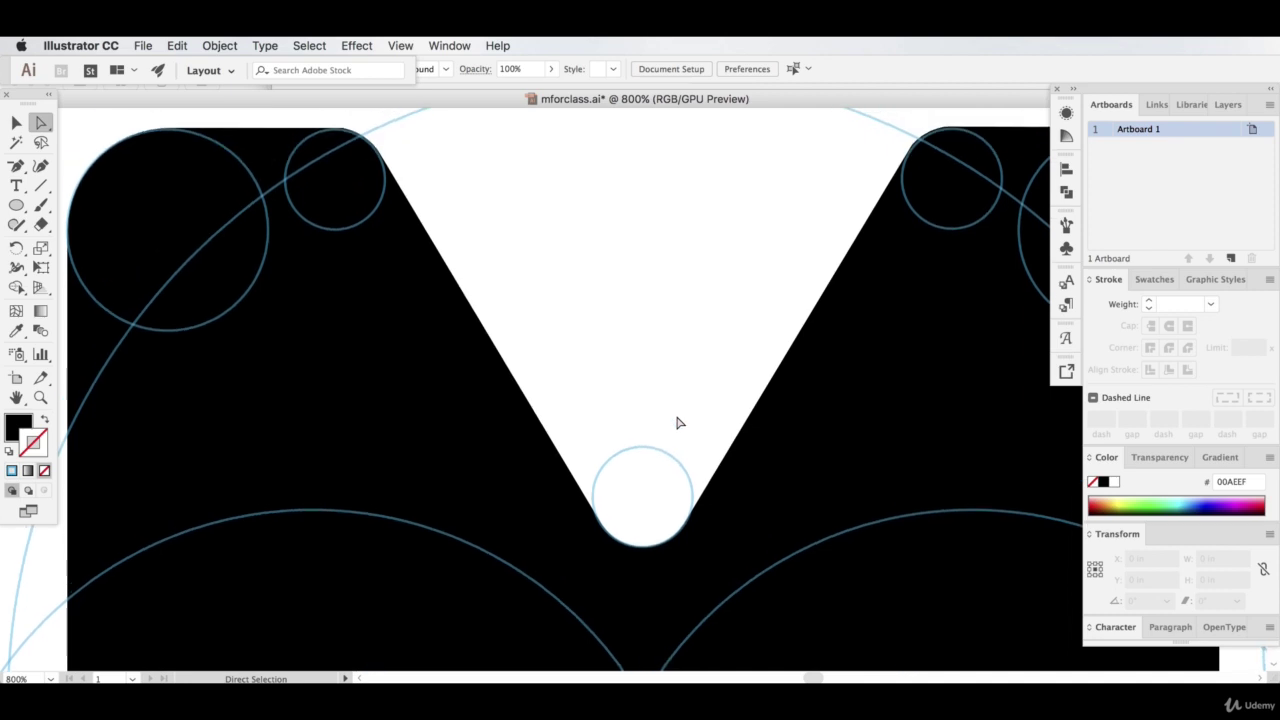
scroll(431, 563, down, 12)
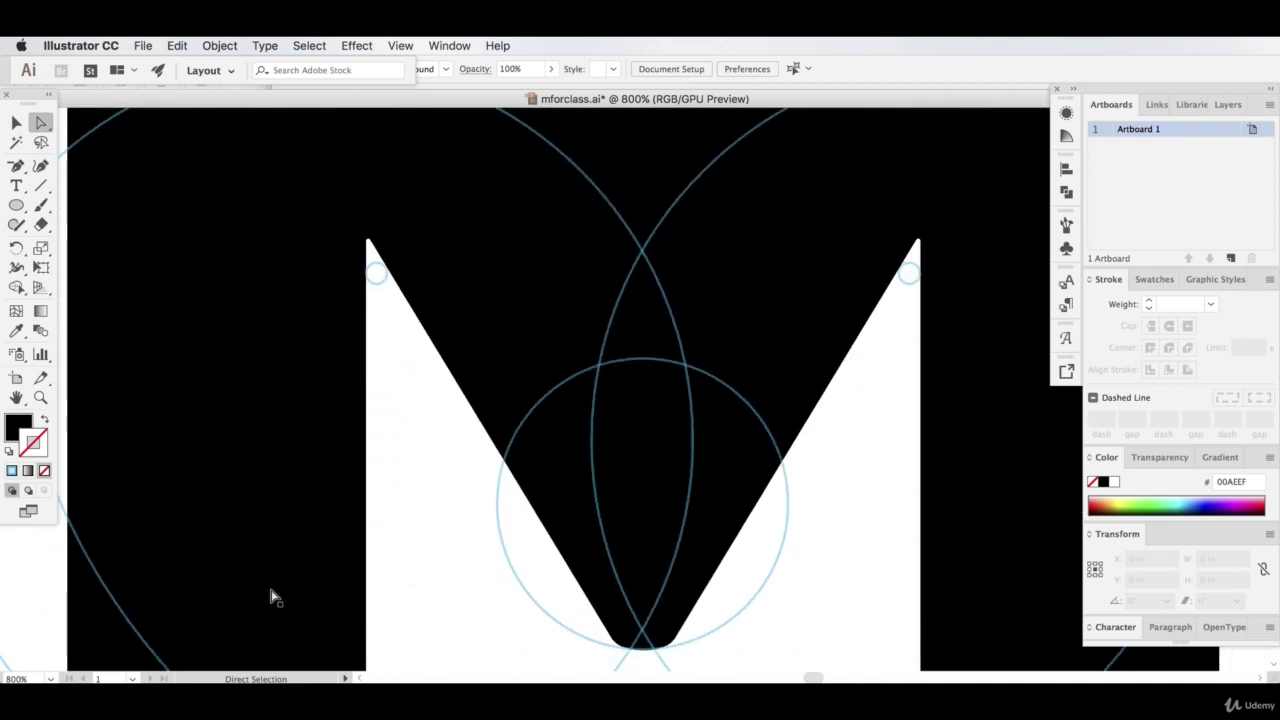
scroll(470, 548, up, 15)
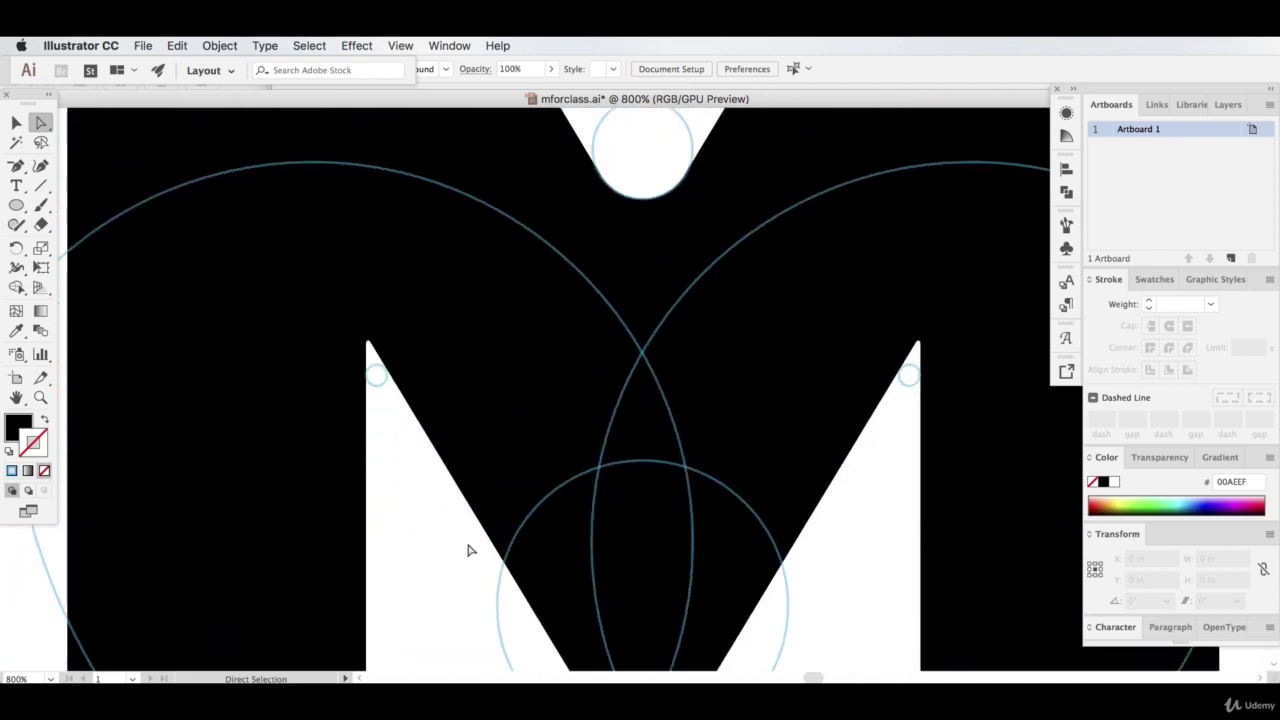
scroll(470, 548, up, 1)
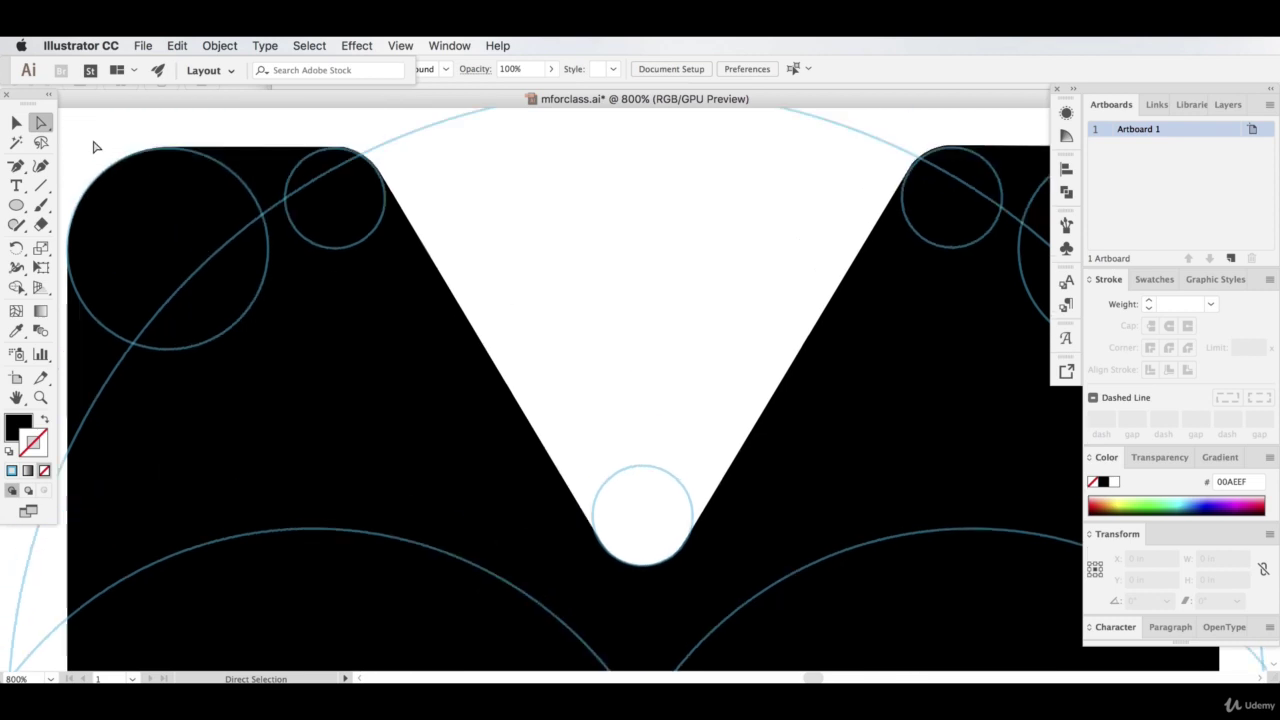
drag(16, 165, 110, 186)
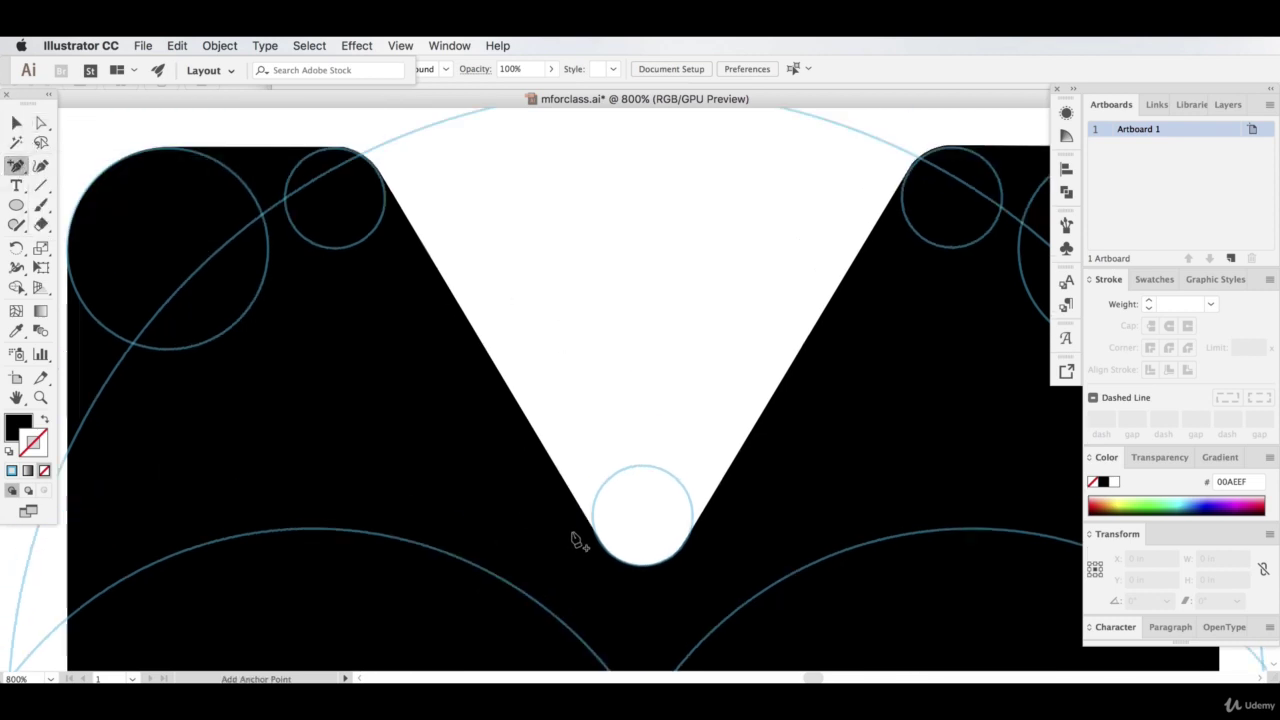
click(594, 533)
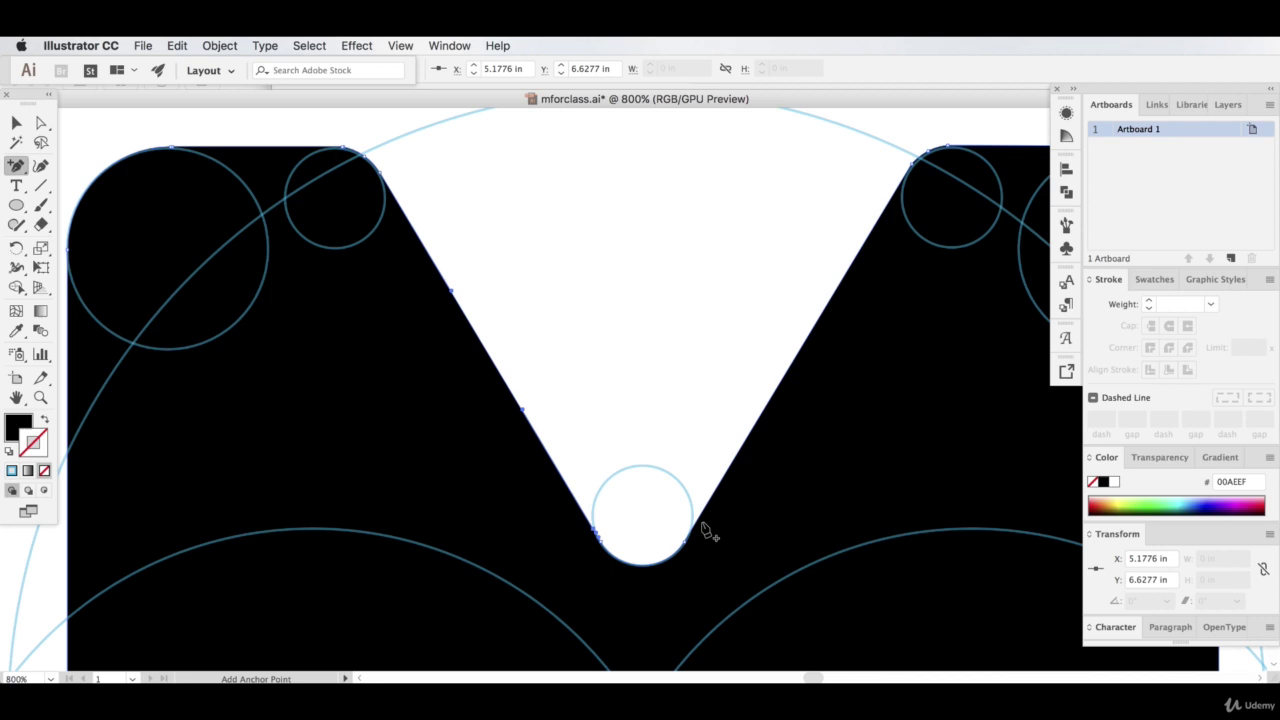
key(v)
click(597, 237)
Examine the M against its guide circles, ending at the small circle in the left inner notch
scroll(477, 480, down, 1)
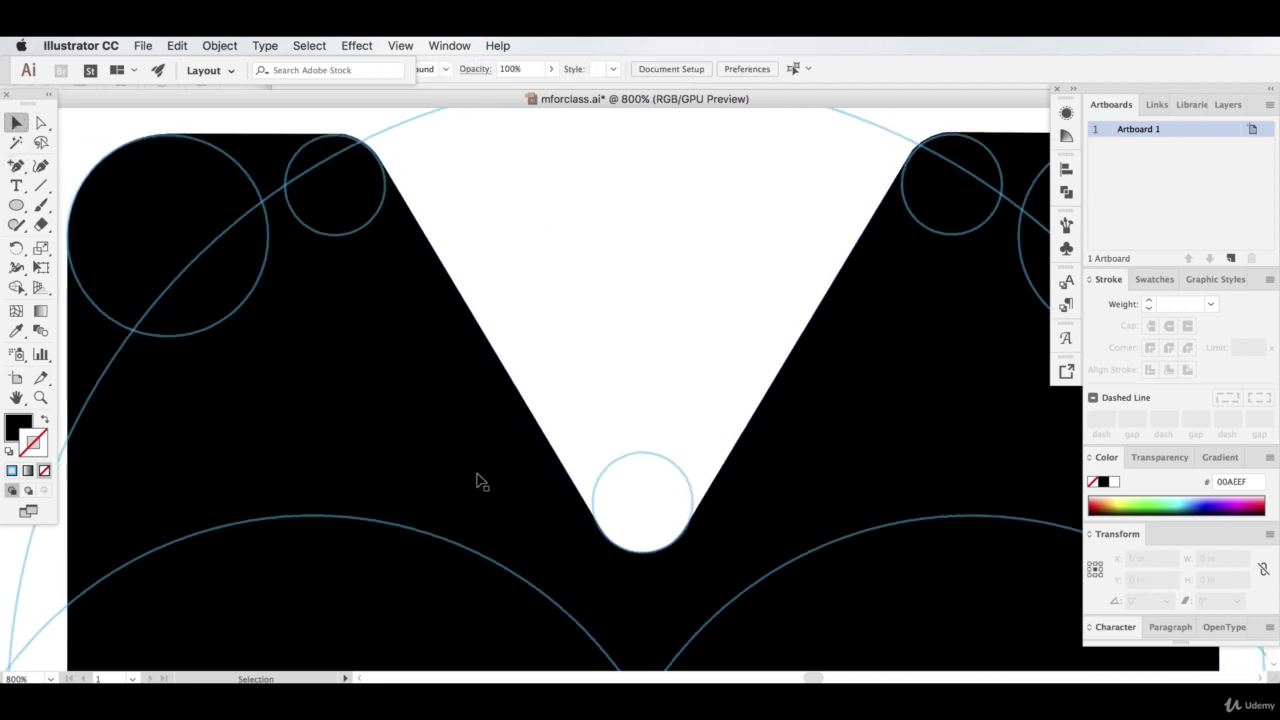
drag(16, 287, 95, 287)
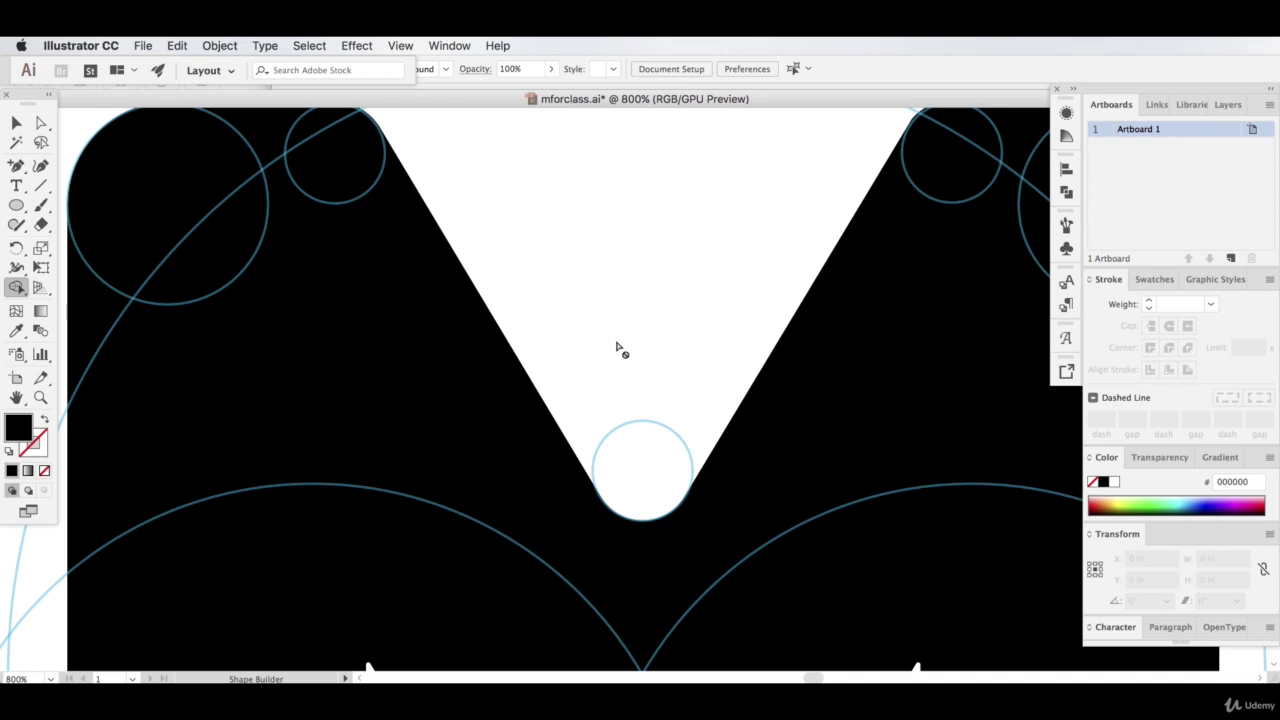
scroll(624, 455, down, 5)
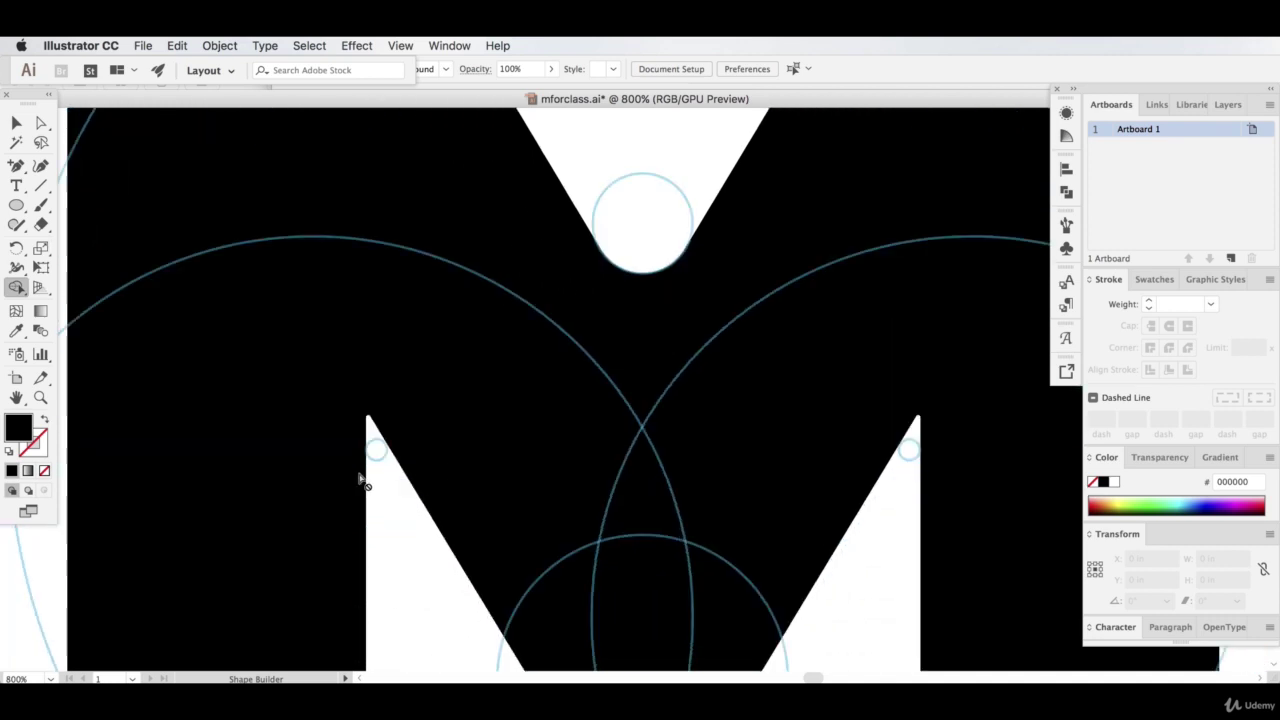
key(super)
key(super+minus)
key(super+minus)
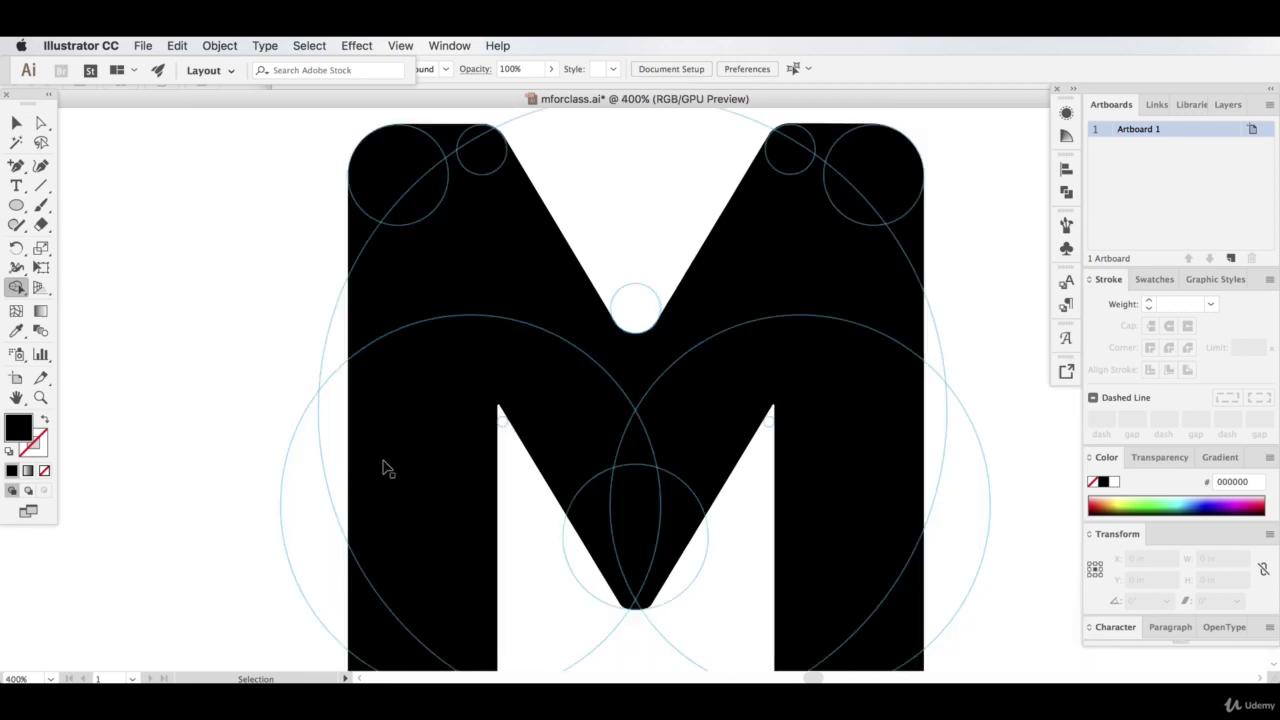
key(super+plus)
key(super+plus)
key(super+plus)
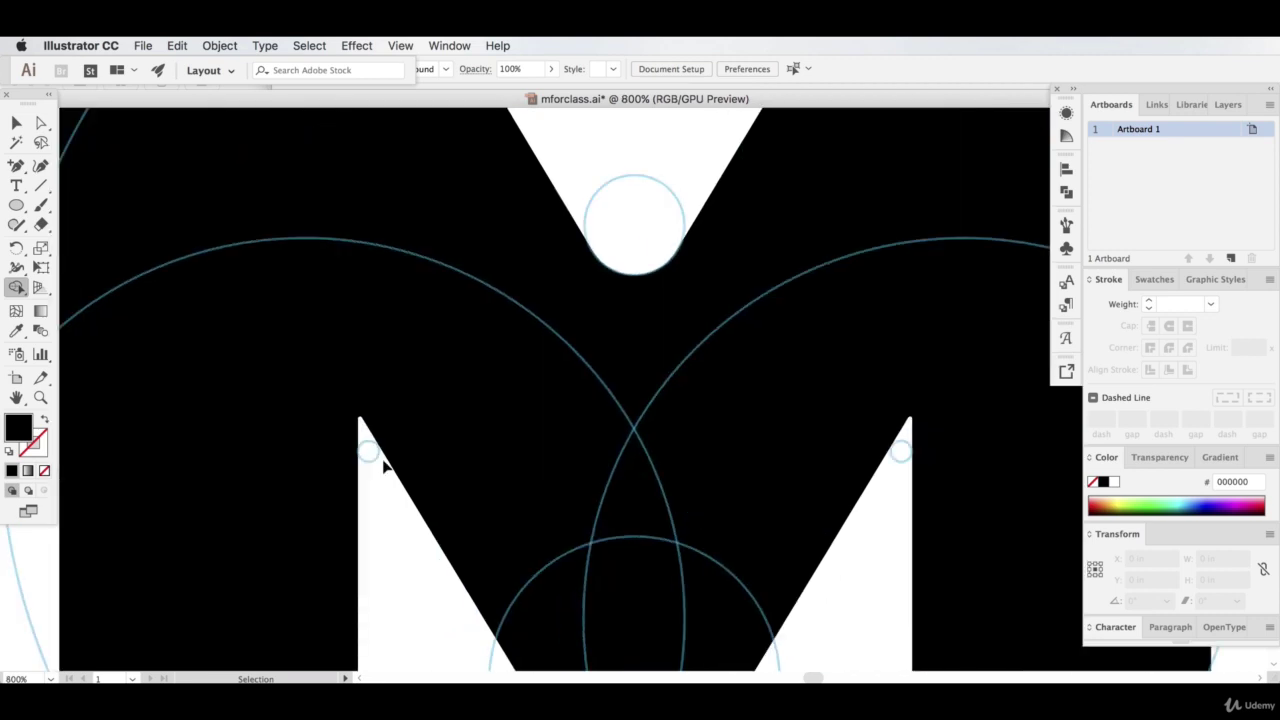
scroll(816, 679, left, 10)
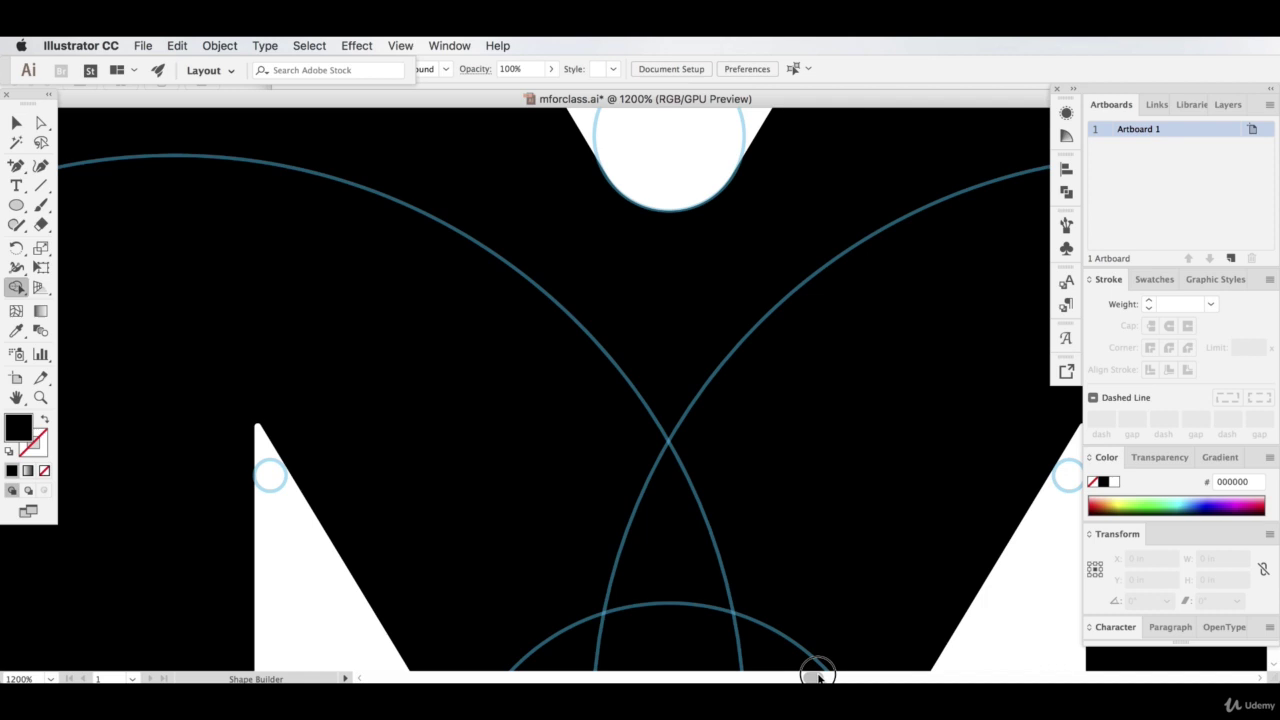
scroll(816, 679, right, 15)
scroll(816, 679, left, 8)
scroll(816, 677, left, 10)
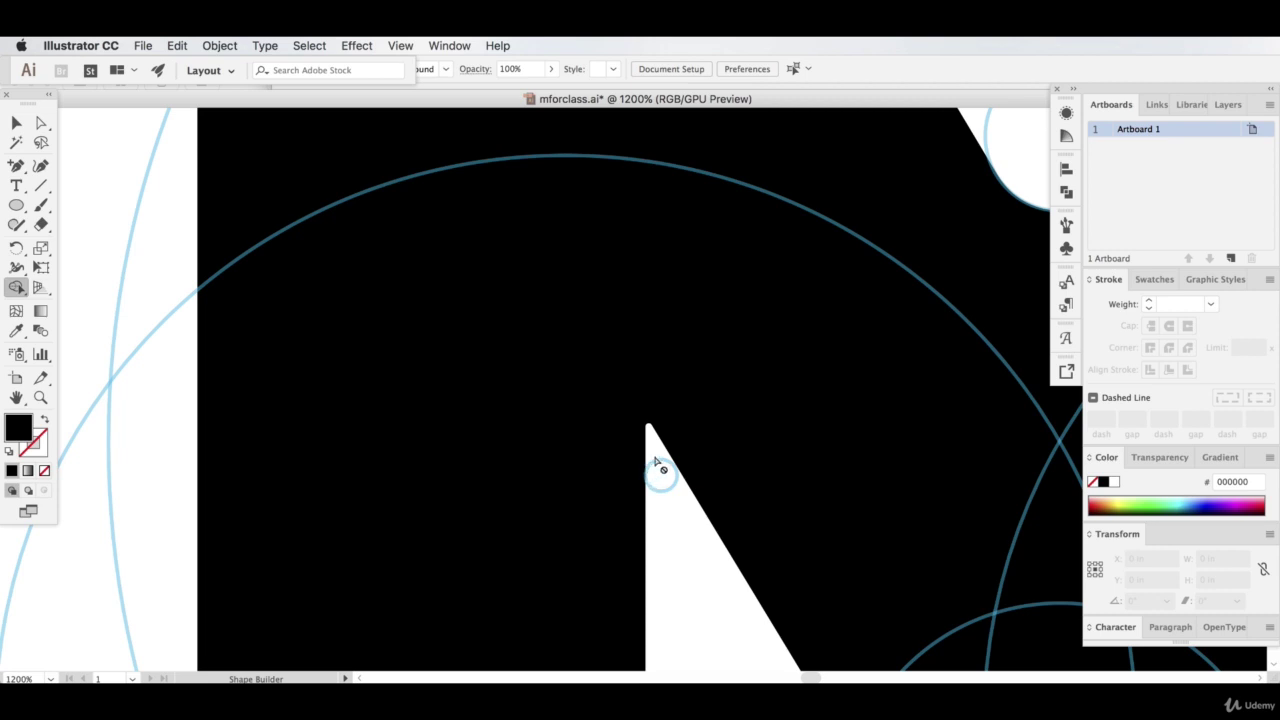
Set the stroke weight of the small guide circle in the M's left inner notch to 0.2 pt
drag(16, 165, 95, 183)
key(v)
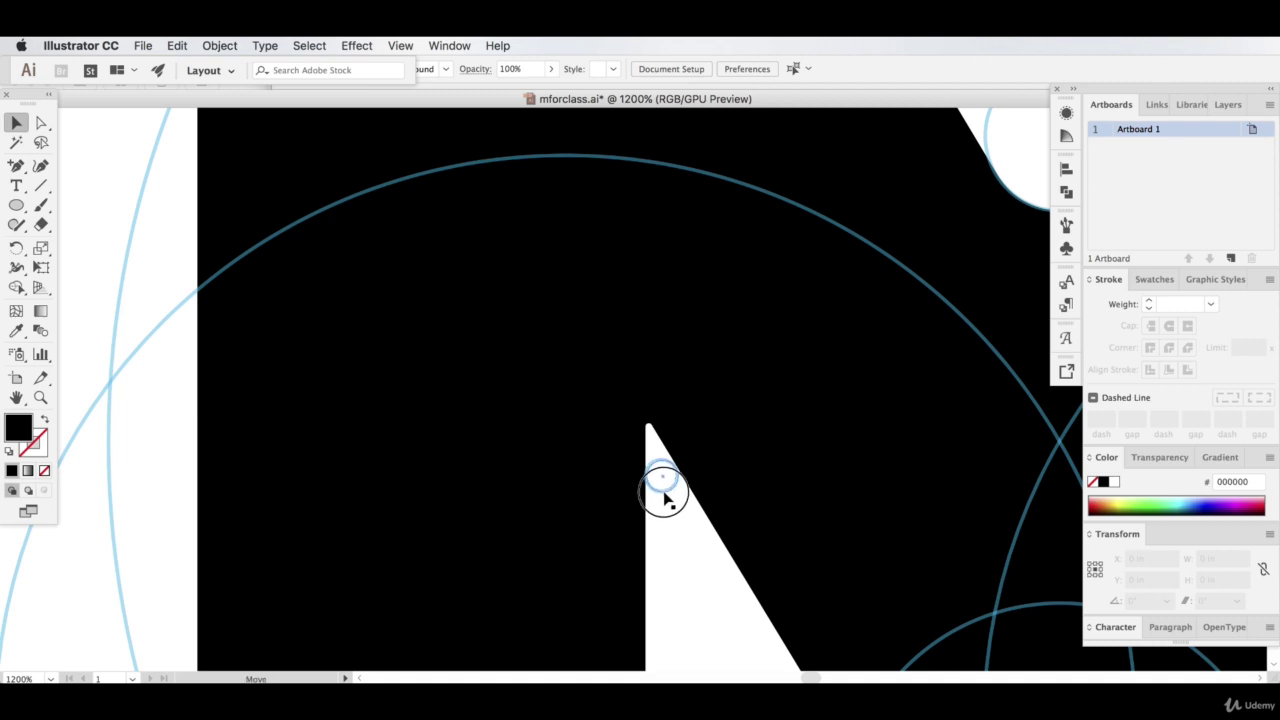
click(663, 492)
click(705, 565)
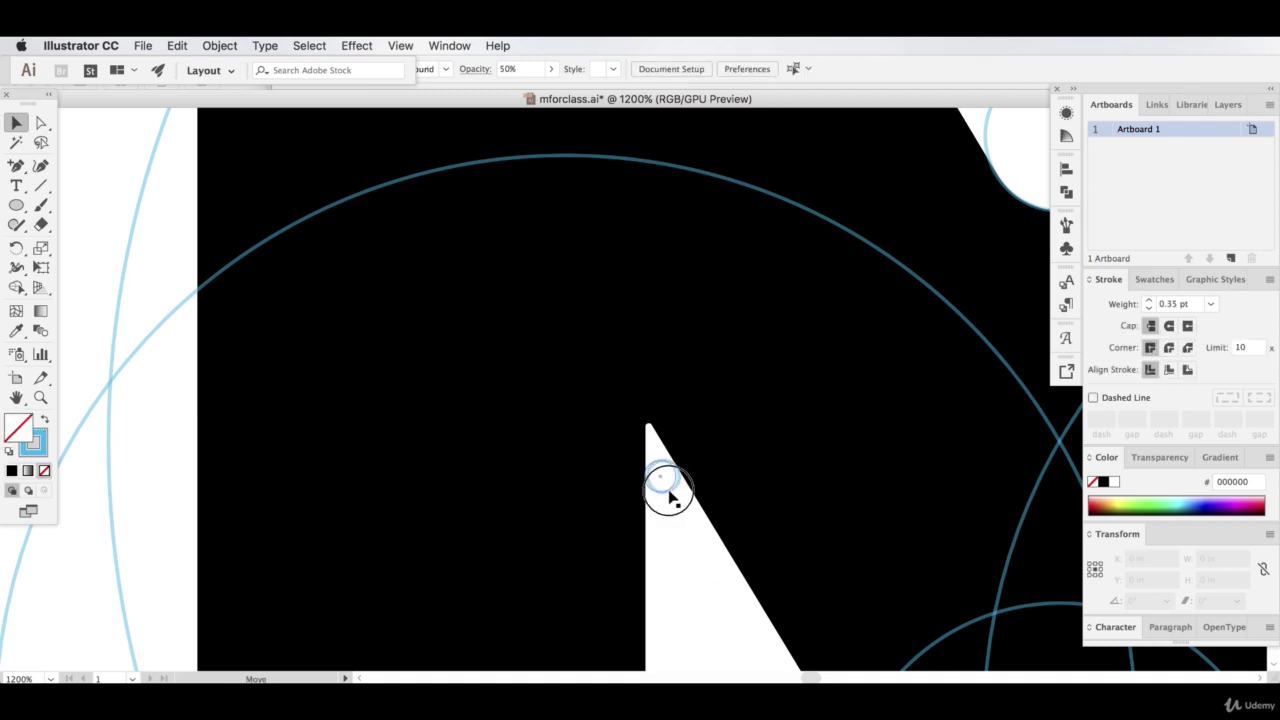
click(664, 482)
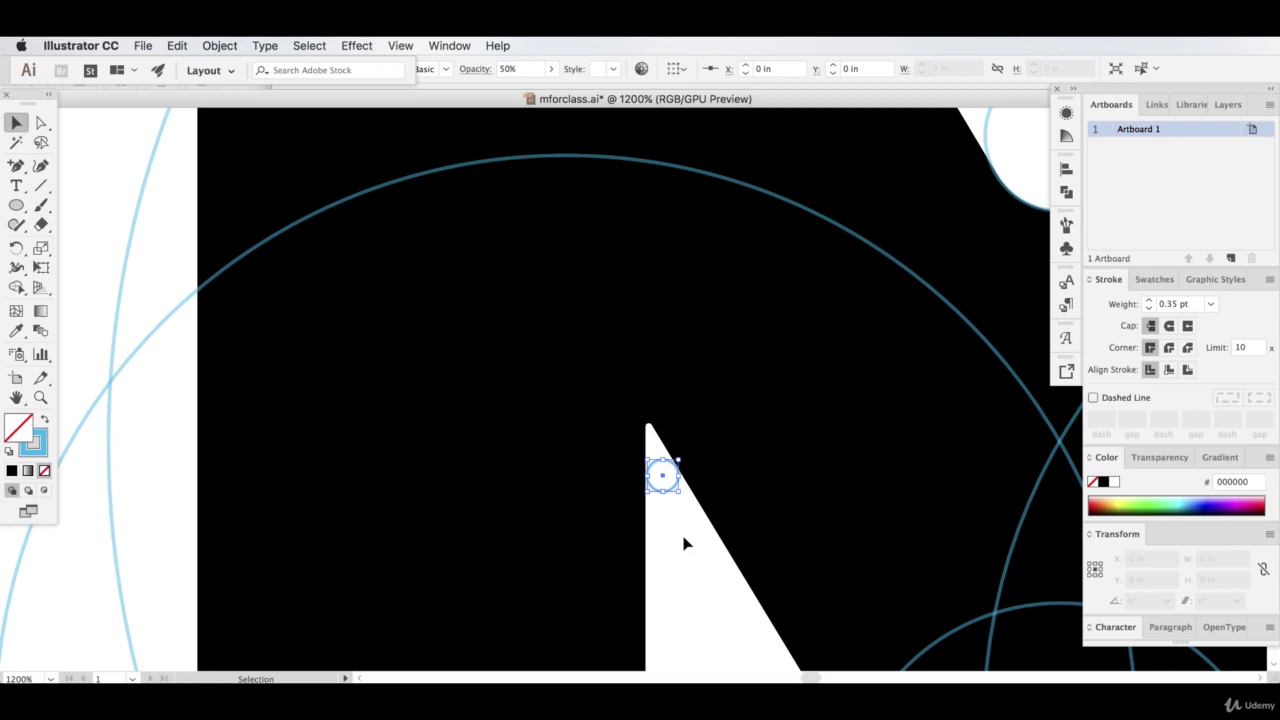
click(1170, 306)
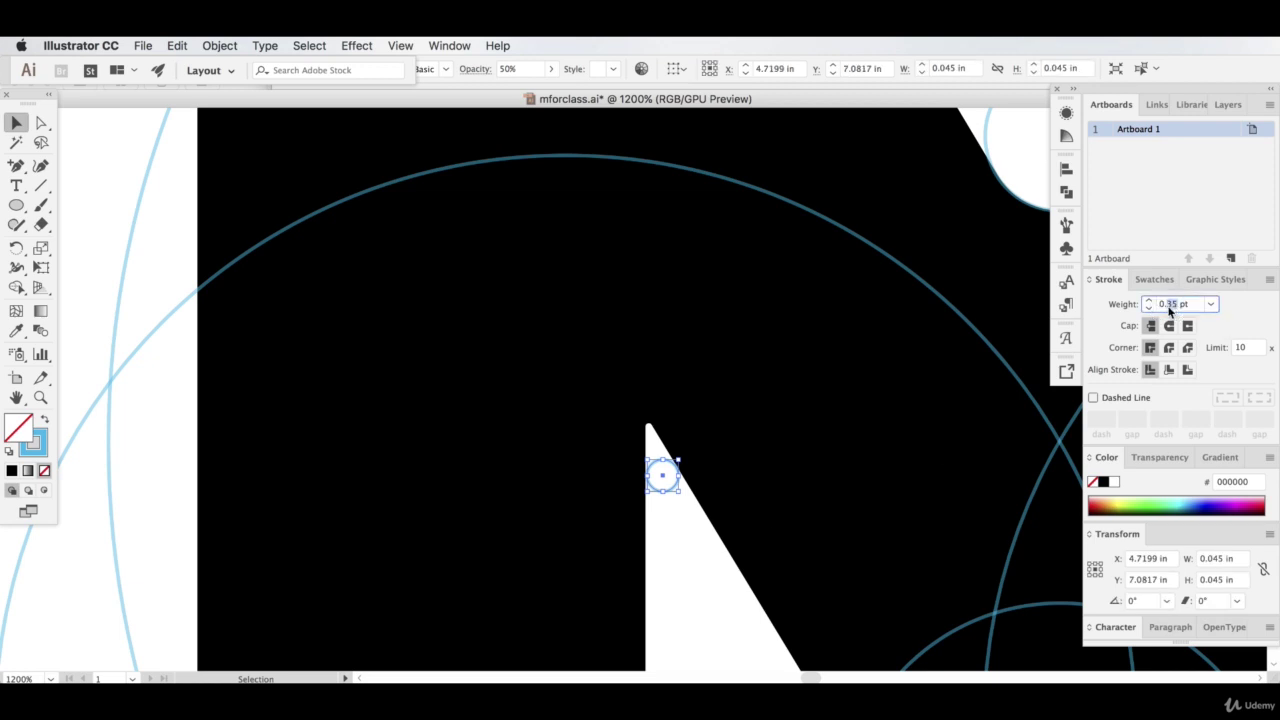
text(0.2)
key(Return)
click(691, 551)
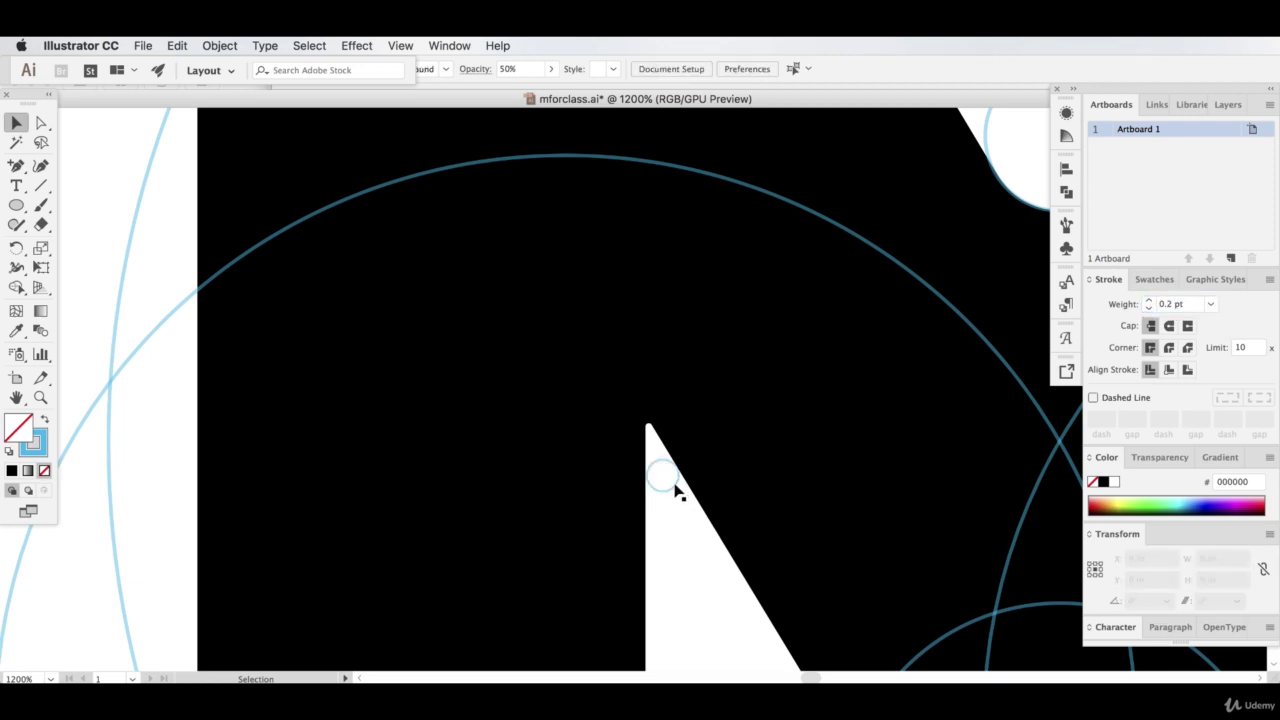
Nudge the small guide circle against the left inner notch's edges and start a Pen path along its upper arc
drag(670, 481, 676, 484)
drag(16, 166, 72, 166)
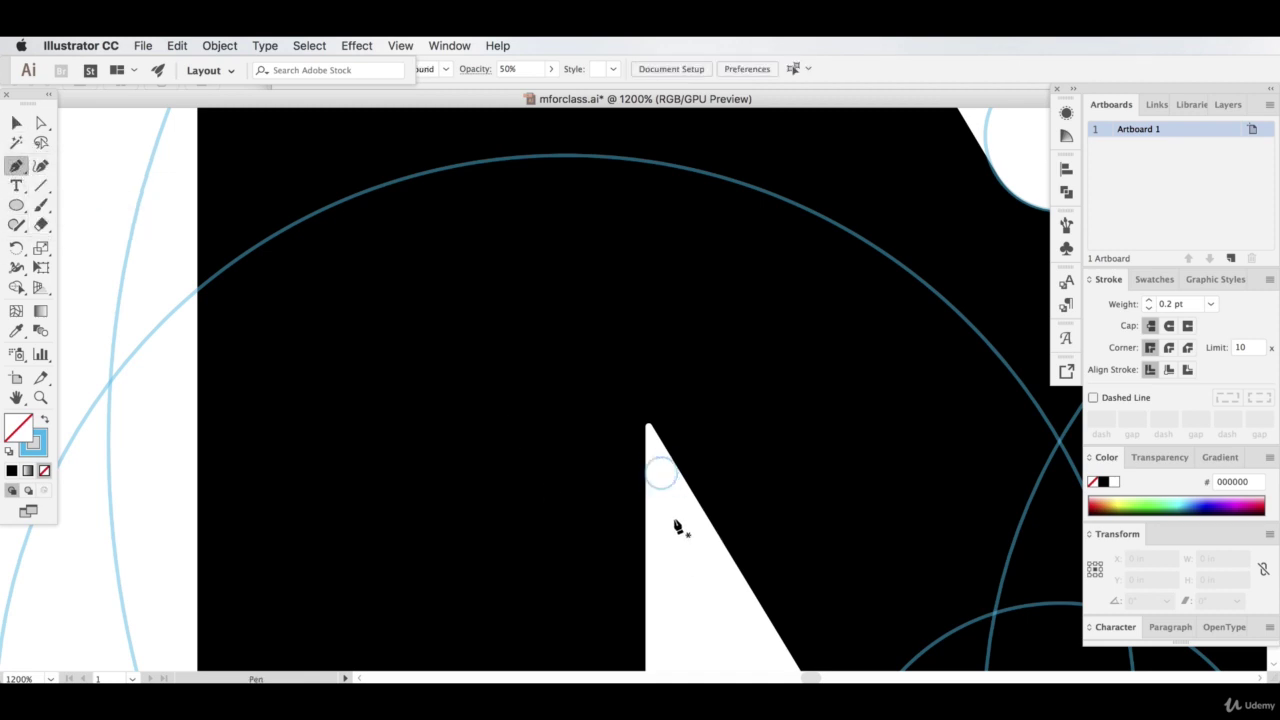
click(648, 466)
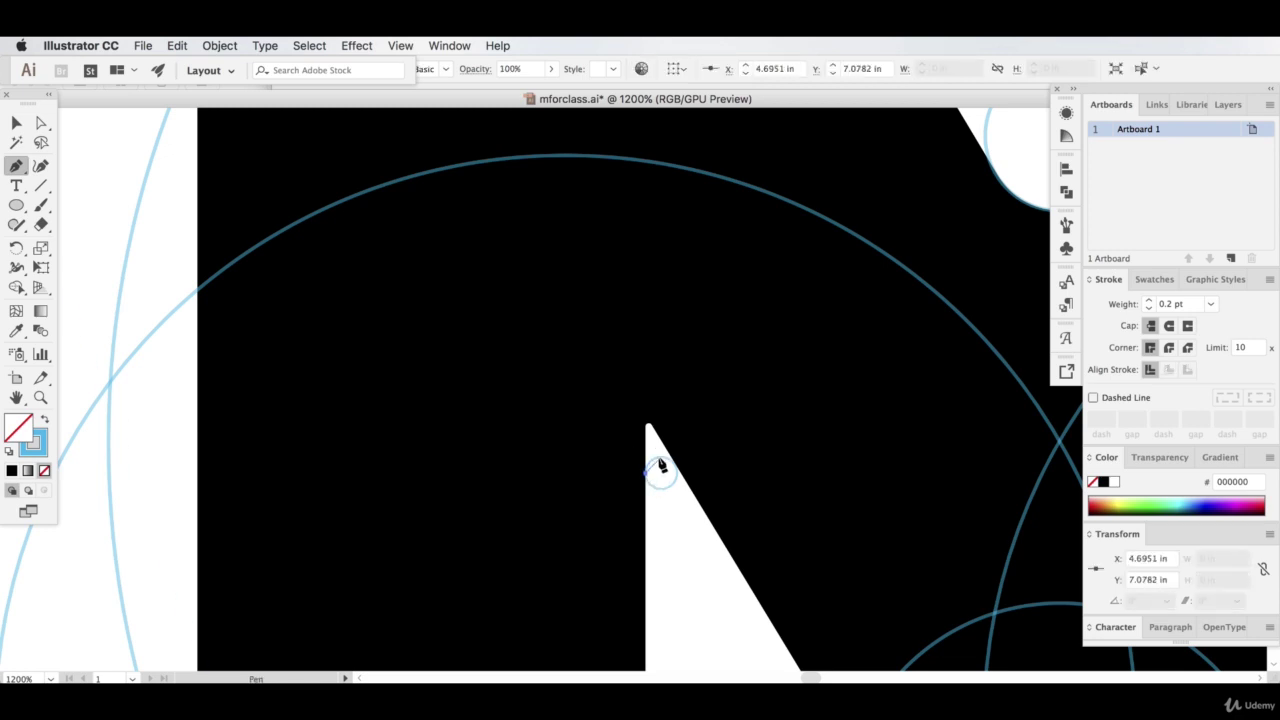
key(super+=)
key(super+=)
key(super+=)
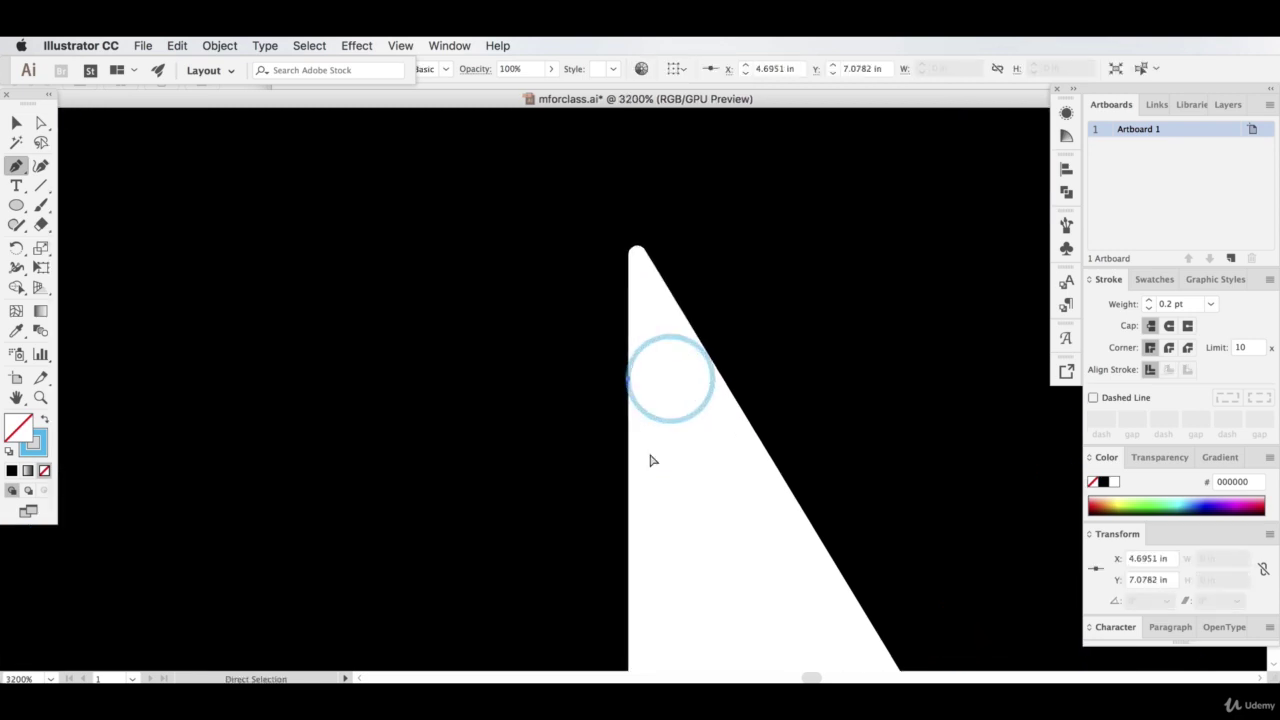
drag(664, 343, 733, 380)
click(665, 342)
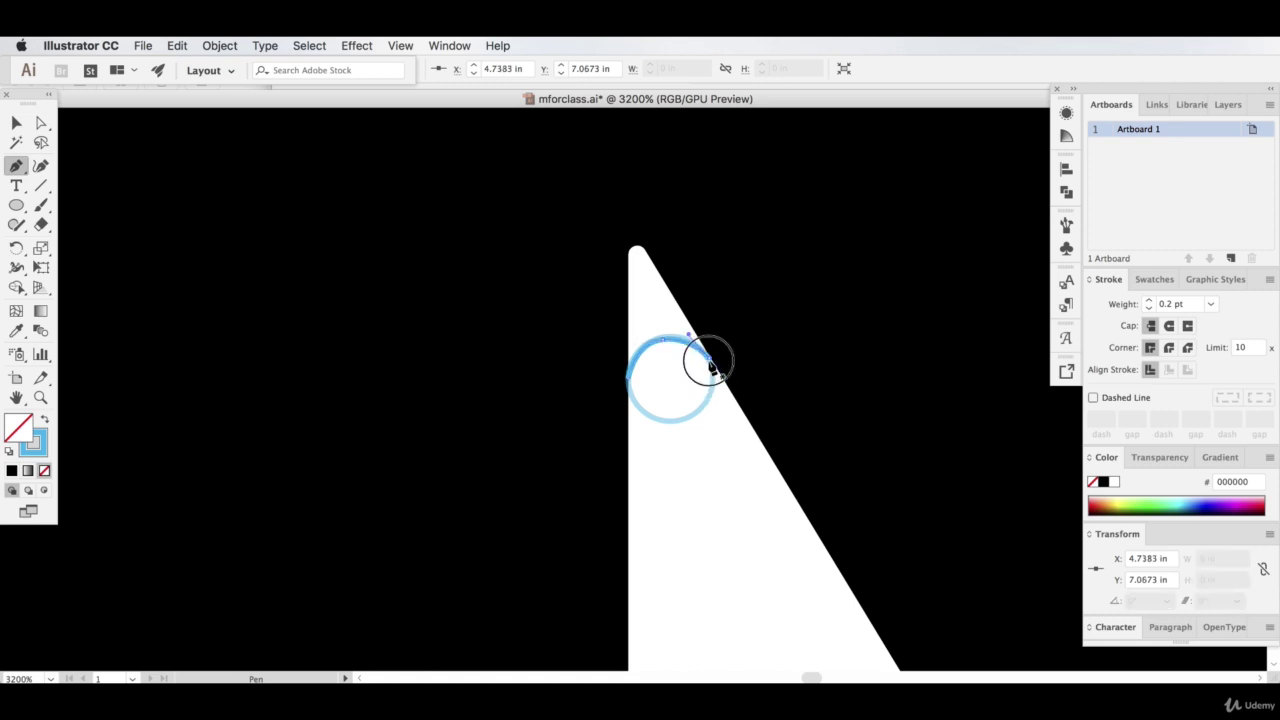
Continue the Pen path around the left inner notch's tip and close it at its starting point on the notch's left edge
click(700, 258)
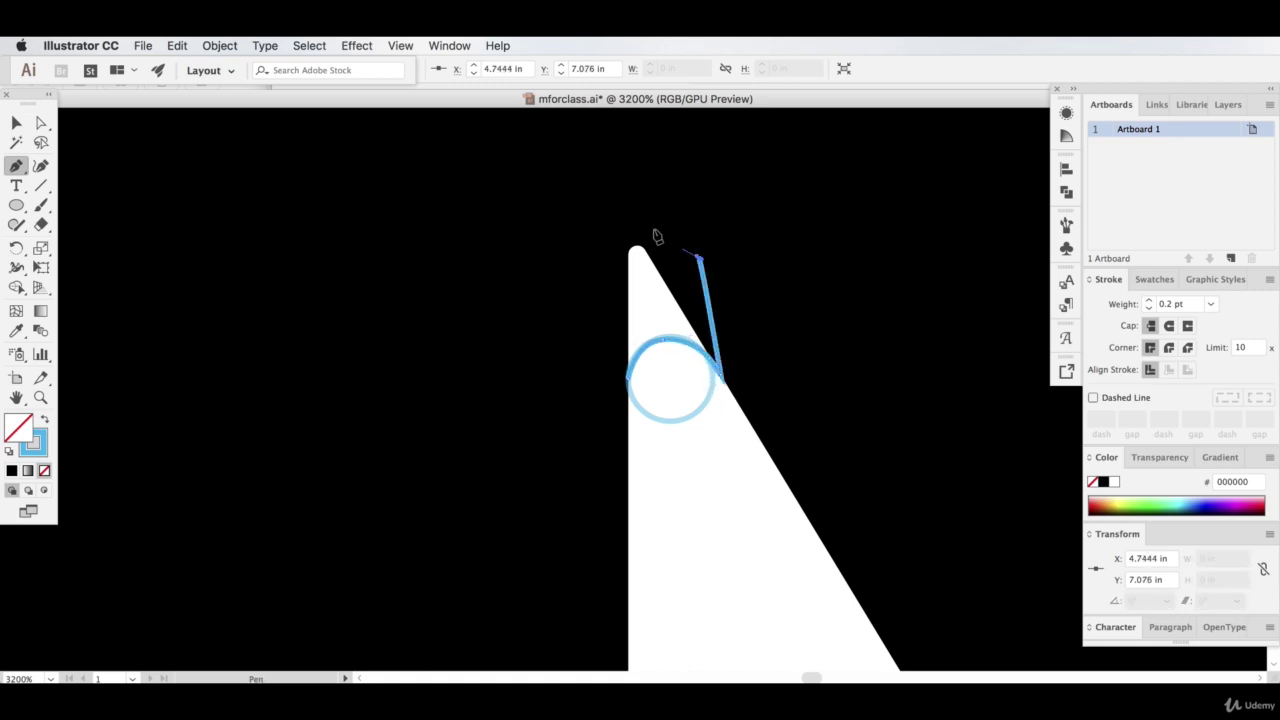
click(640, 213)
click(616, 205)
click(577, 248)
click(586, 295)
click(628, 380)
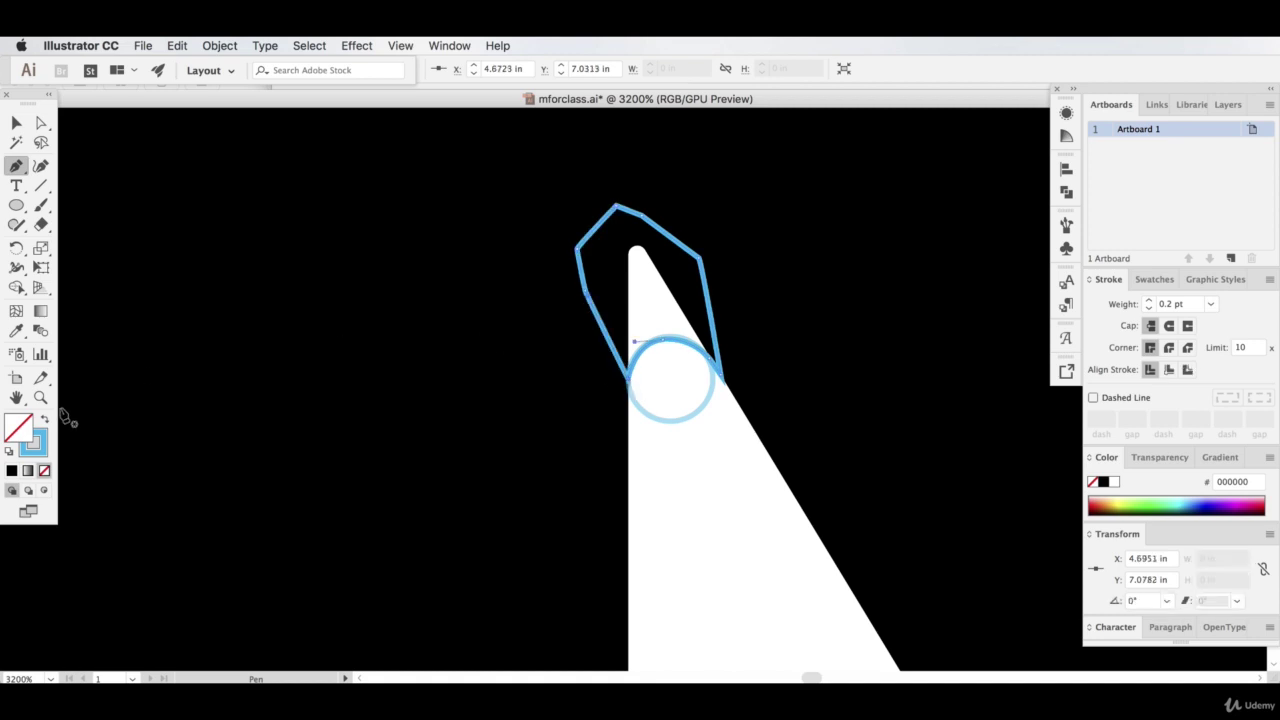
Fill the closed patch shape with the M's black using the Eyedropper, covering the left notch's tip
click(16, 331)
click(477, 423)
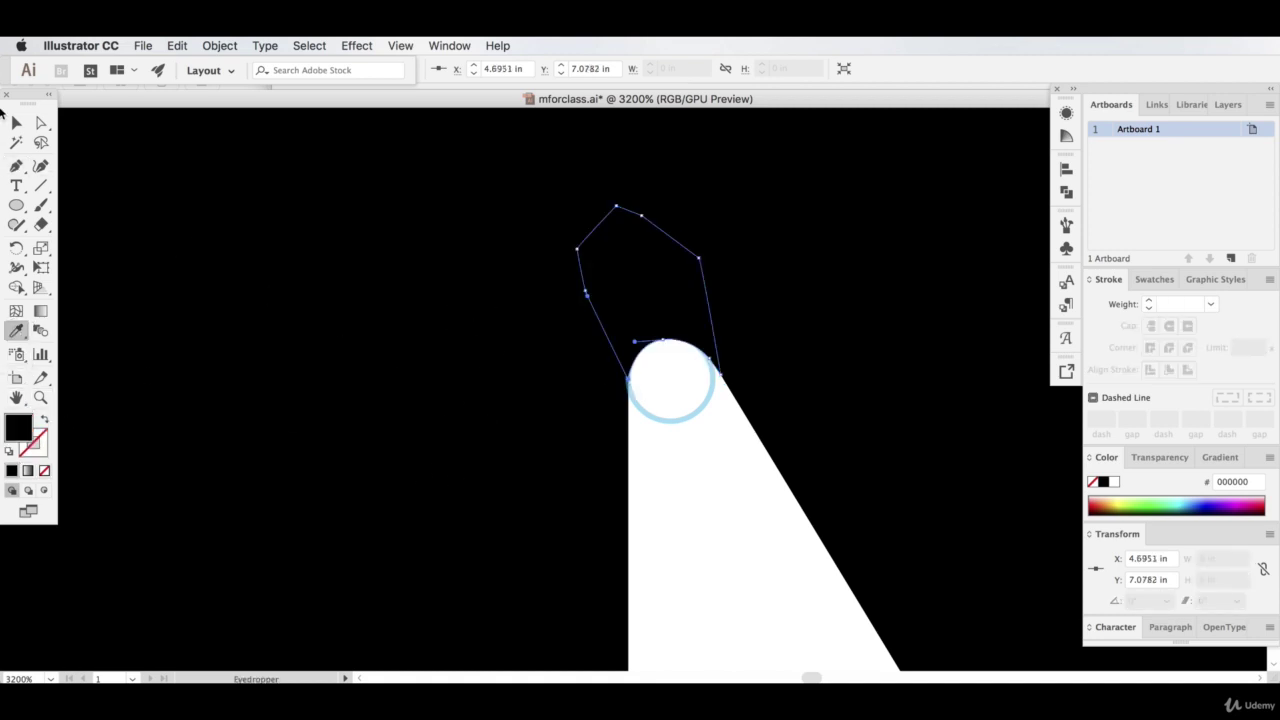
key(v)
click(632, 419)
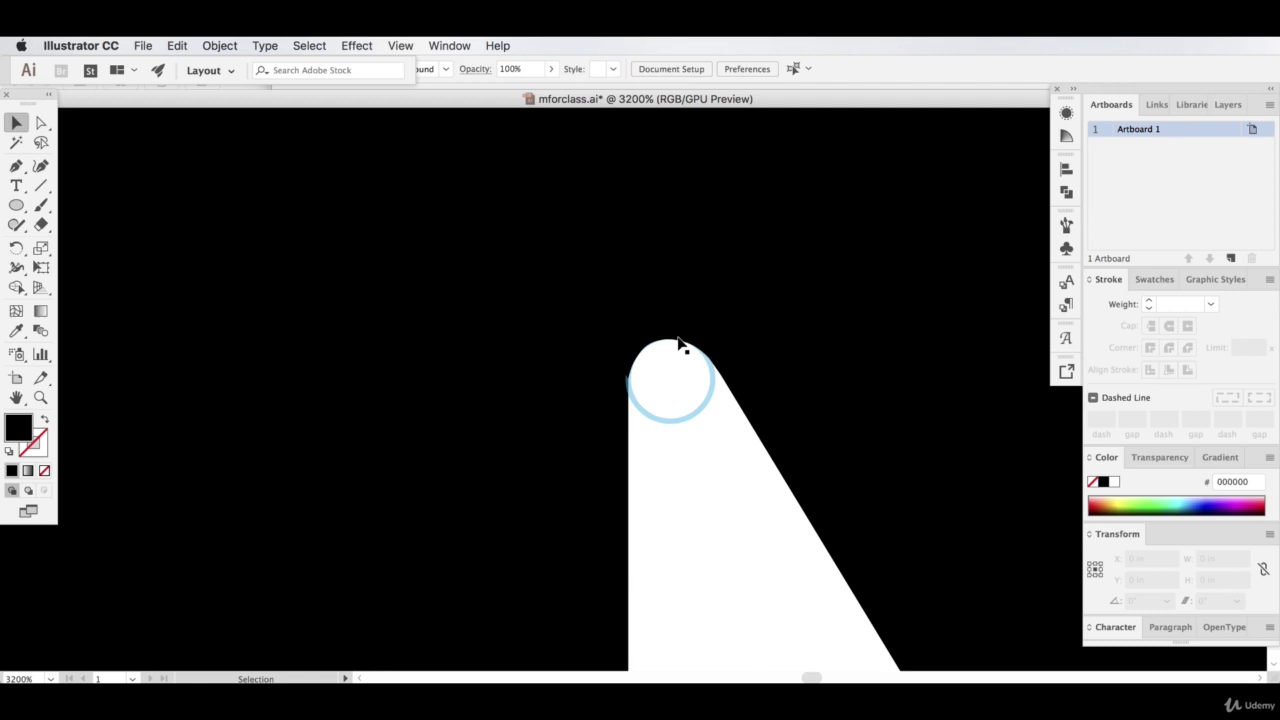
click(666, 322)
click(706, 462)
scroll(701, 497, up, 1)
drag(700, 342, 700, 345)
key(a)
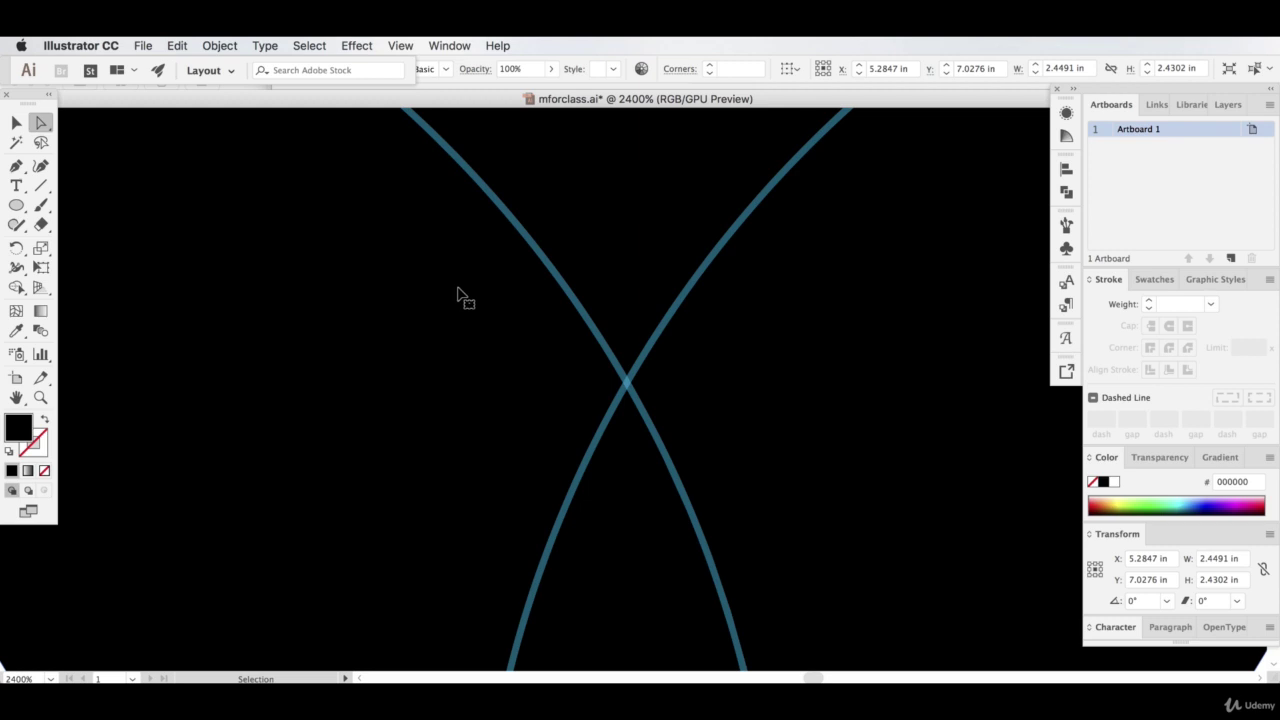
Place a copy of the black patch from the left notch in the white area of the right inner notch, and deselect it
key(super+minus)
key(super+minus)
key(super+minus)
key(super+minus)
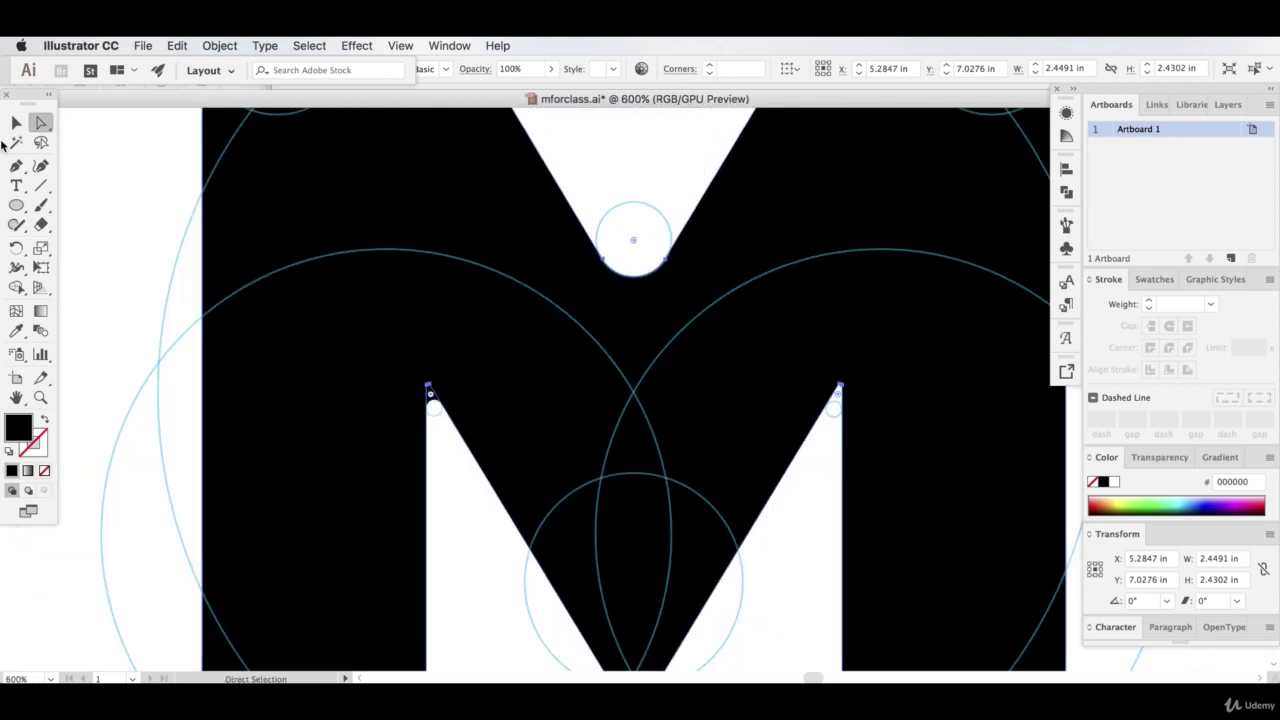
key(v)
key(super+shift+a)
click(430, 395)
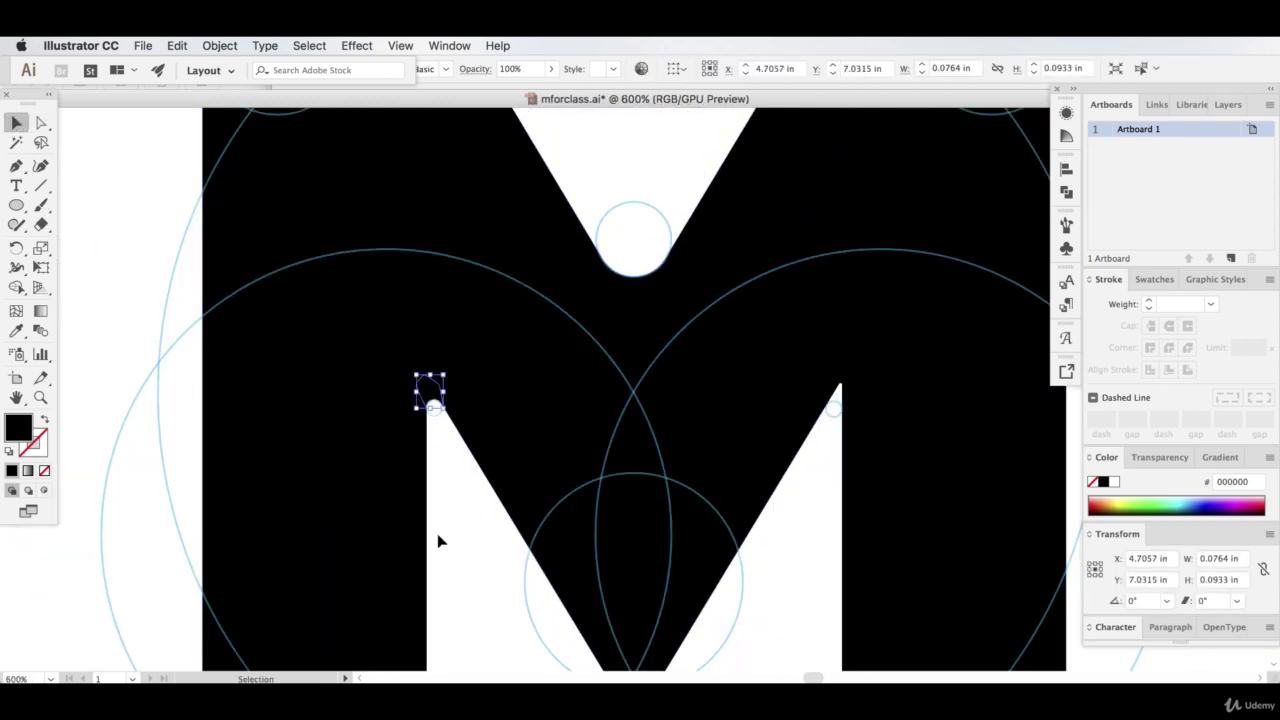
drag(430, 390, 634, 390)
scroll(723, 449, down, 1)
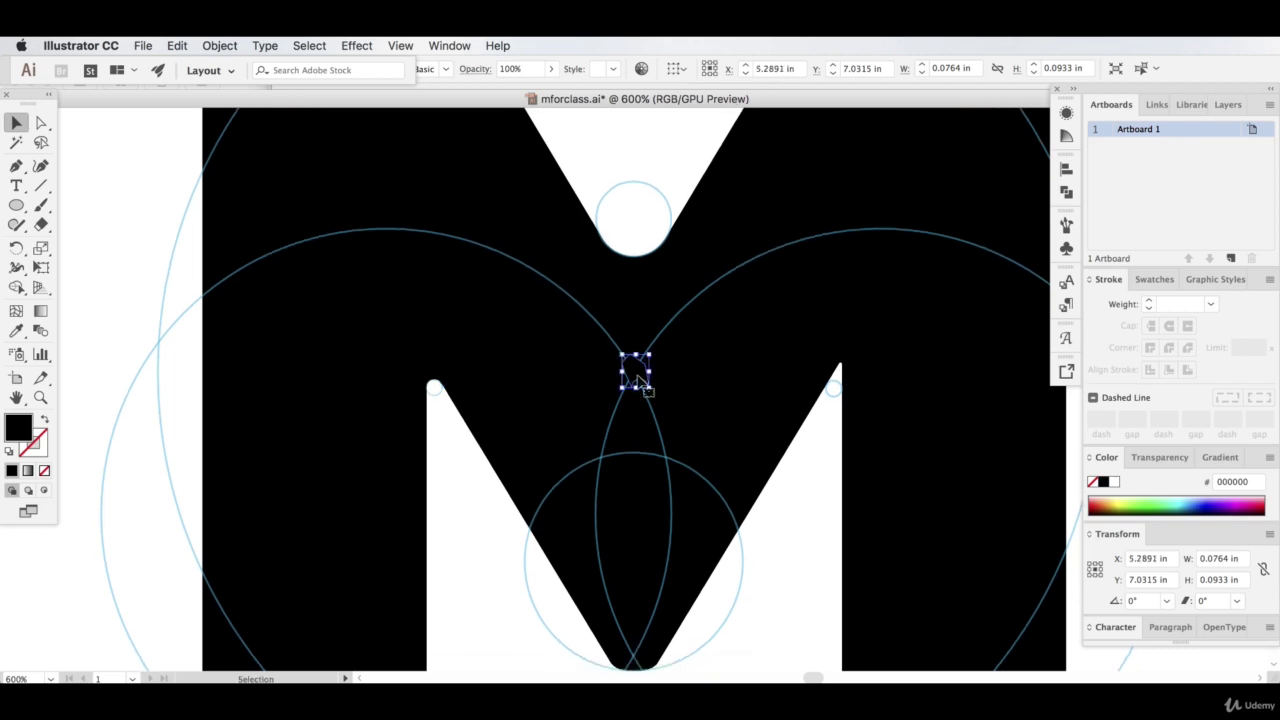
key(super+shift+a)
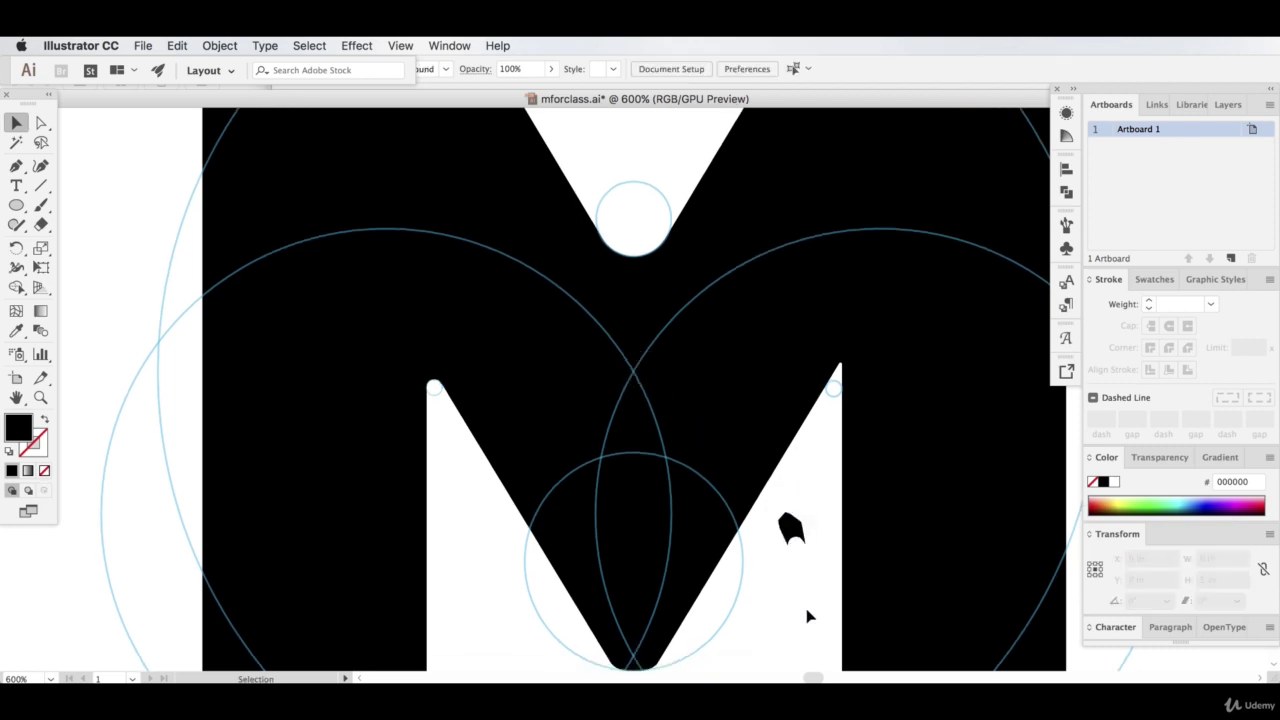
Reflect the copied black patch across the vertical axis and deselect it
click(790, 528)
click(221, 45)
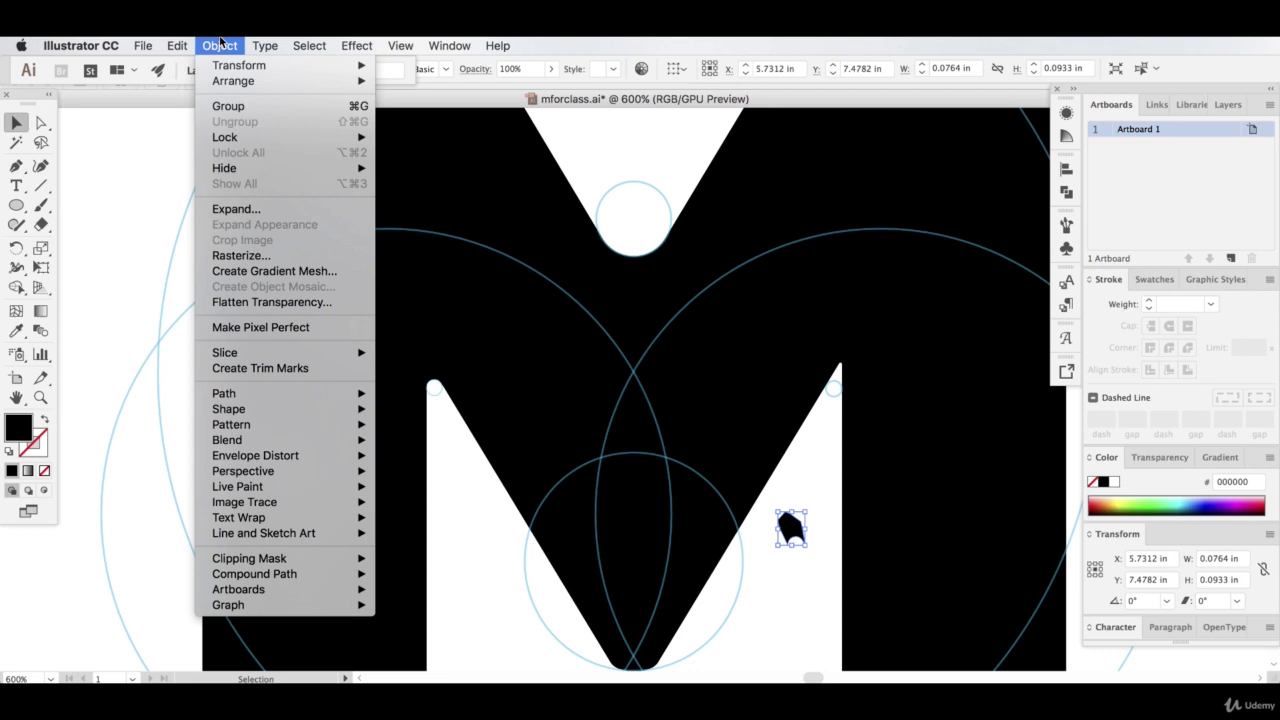
mouse_move(226, 66)
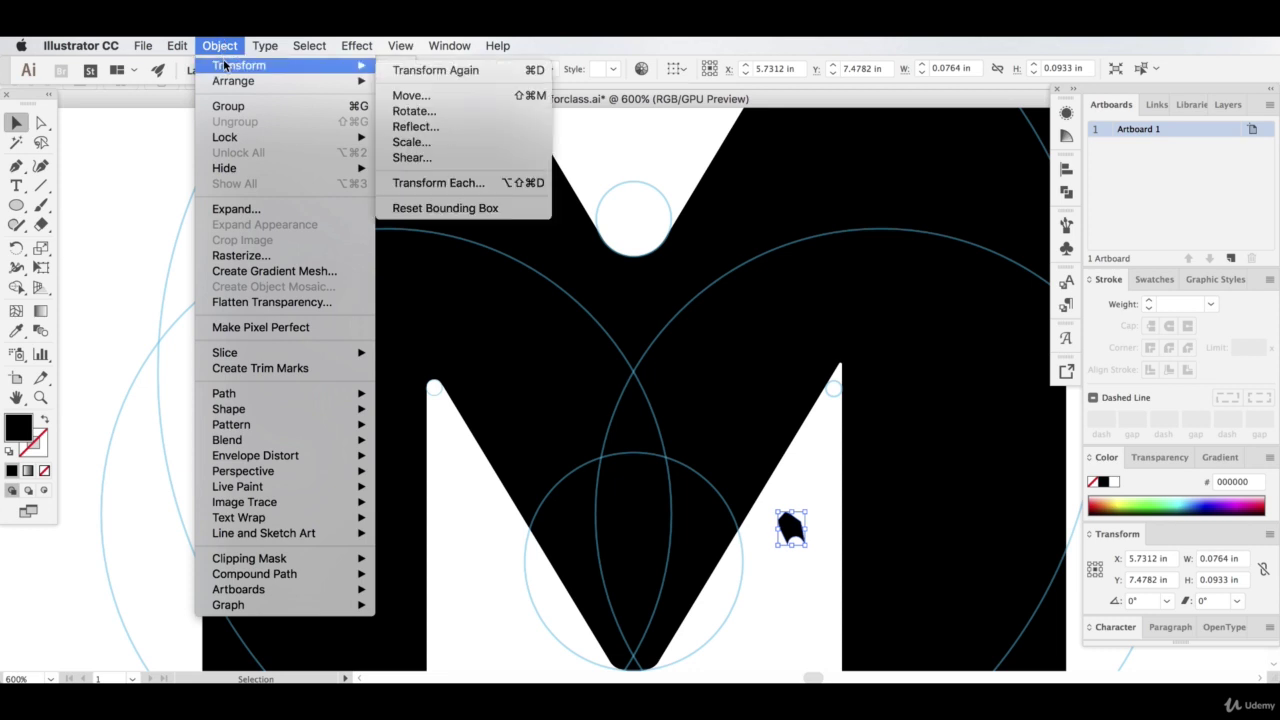
click(460, 126)
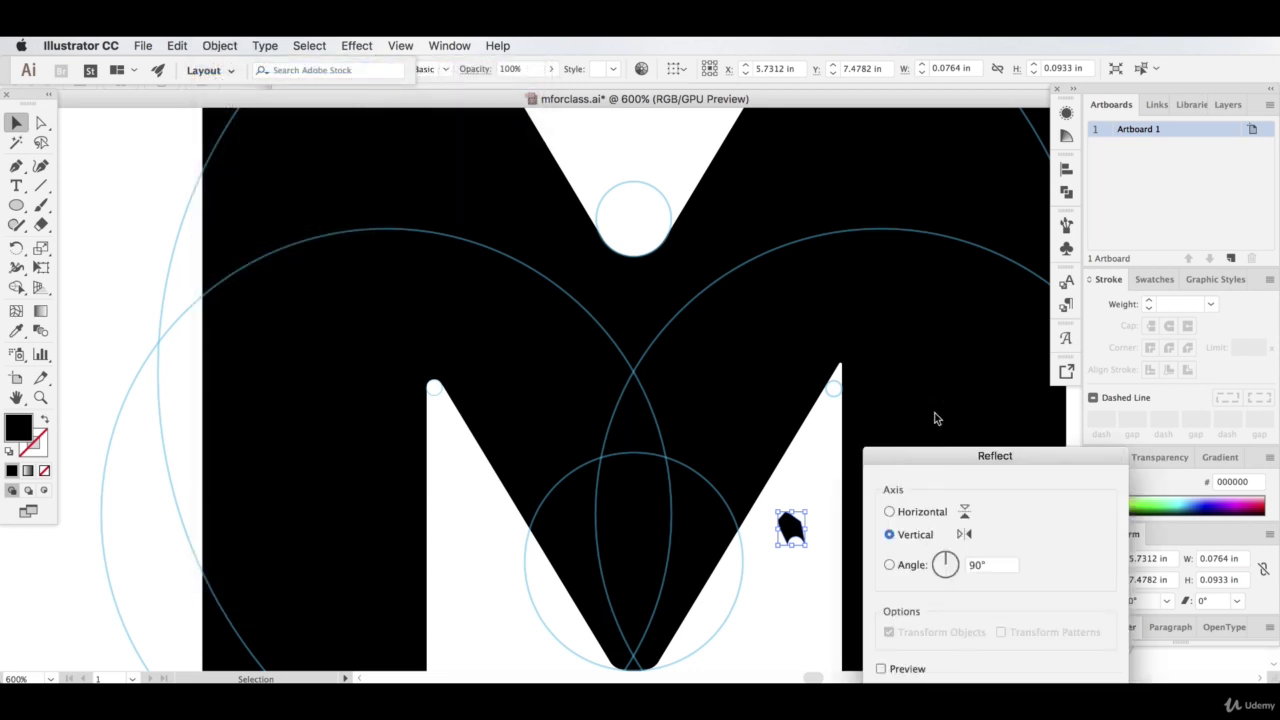
drag(930, 452, 940, 366)
click(1087, 617)
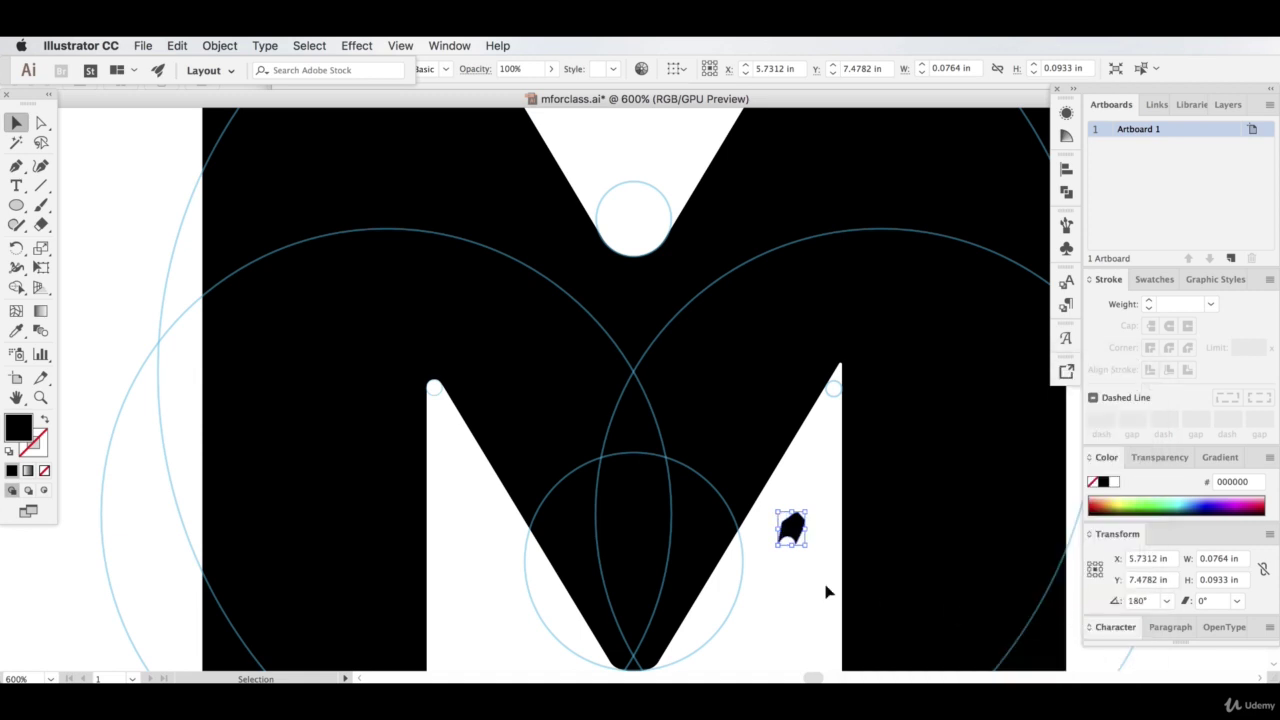
click(796, 615)
Move the mirrored patch onto the right inner notch's tip so its curve follows the small guide circle, and deselect it
drag(806, 457, 816, 428)
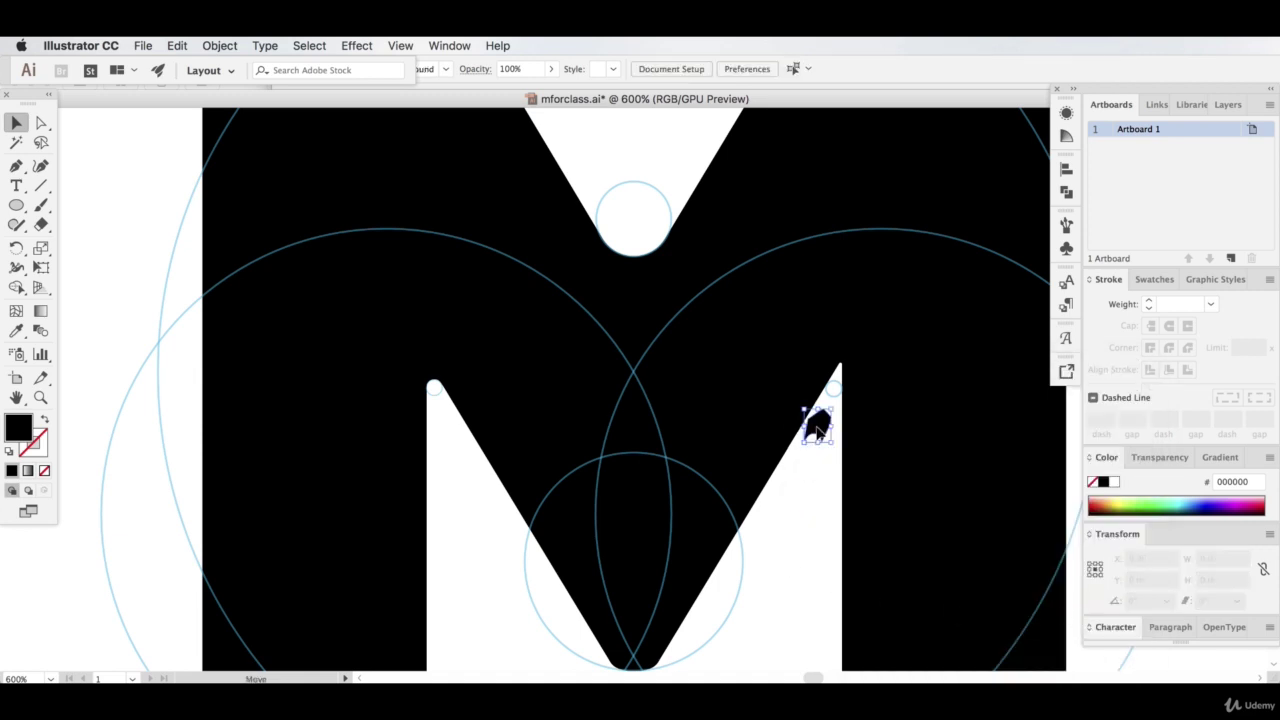
key(super+equal)
key(super+equal)
key(super+equal)
key(v)
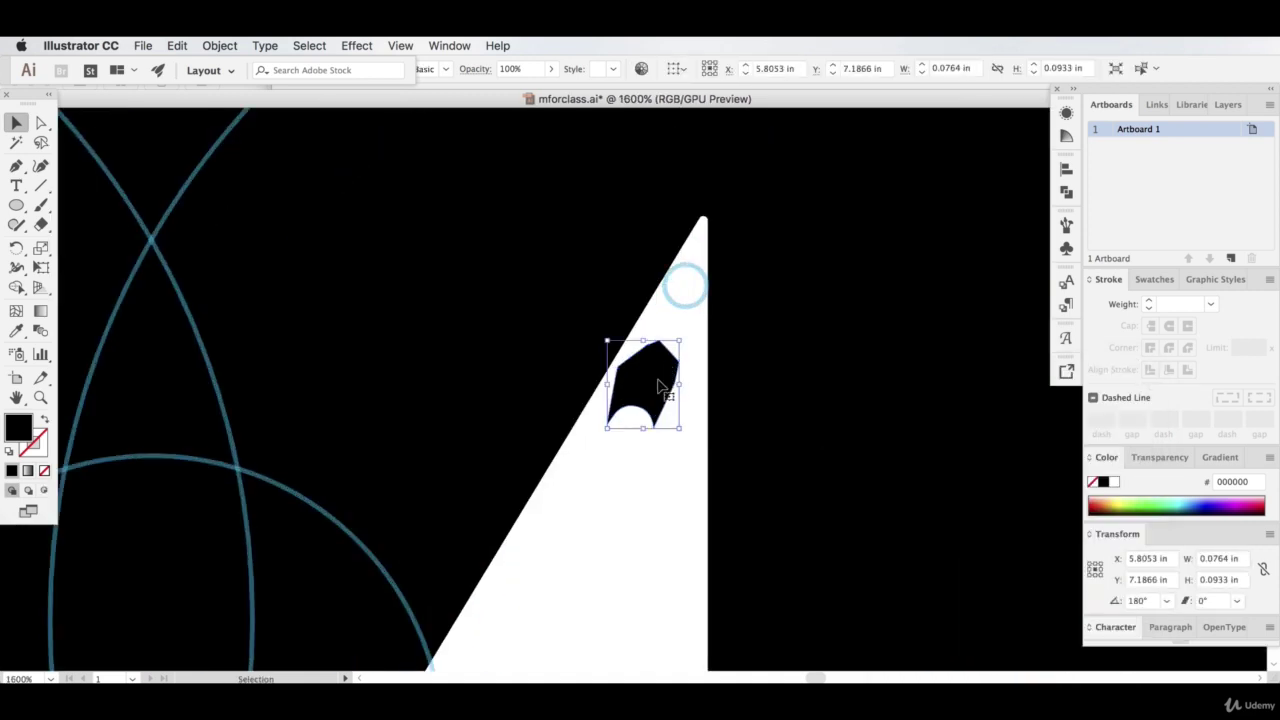
drag(657, 371, 708, 240)
click(631, 471)
Review the whole M against its guide circles, comparing both inner notches and the lower V tip
key(super+minus)
key(super+minus)
key(super+minus)
key(super+minus)
key(super+minus)
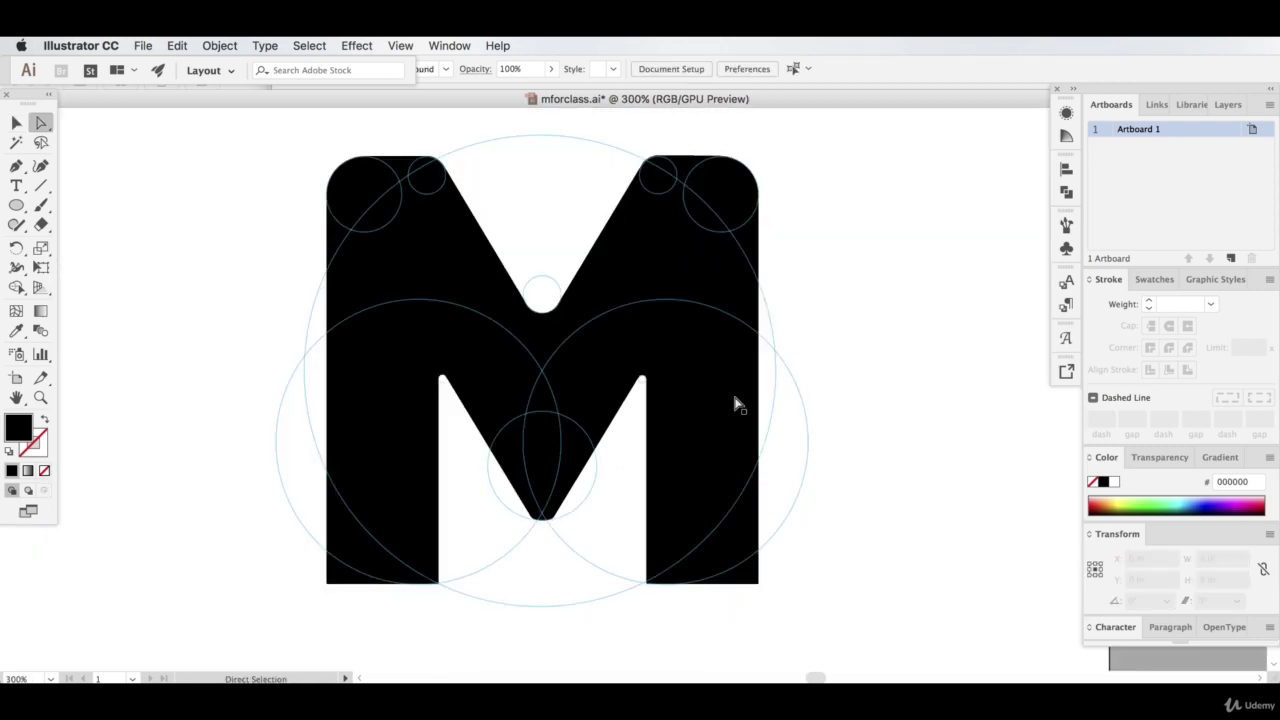
click(16, 122)
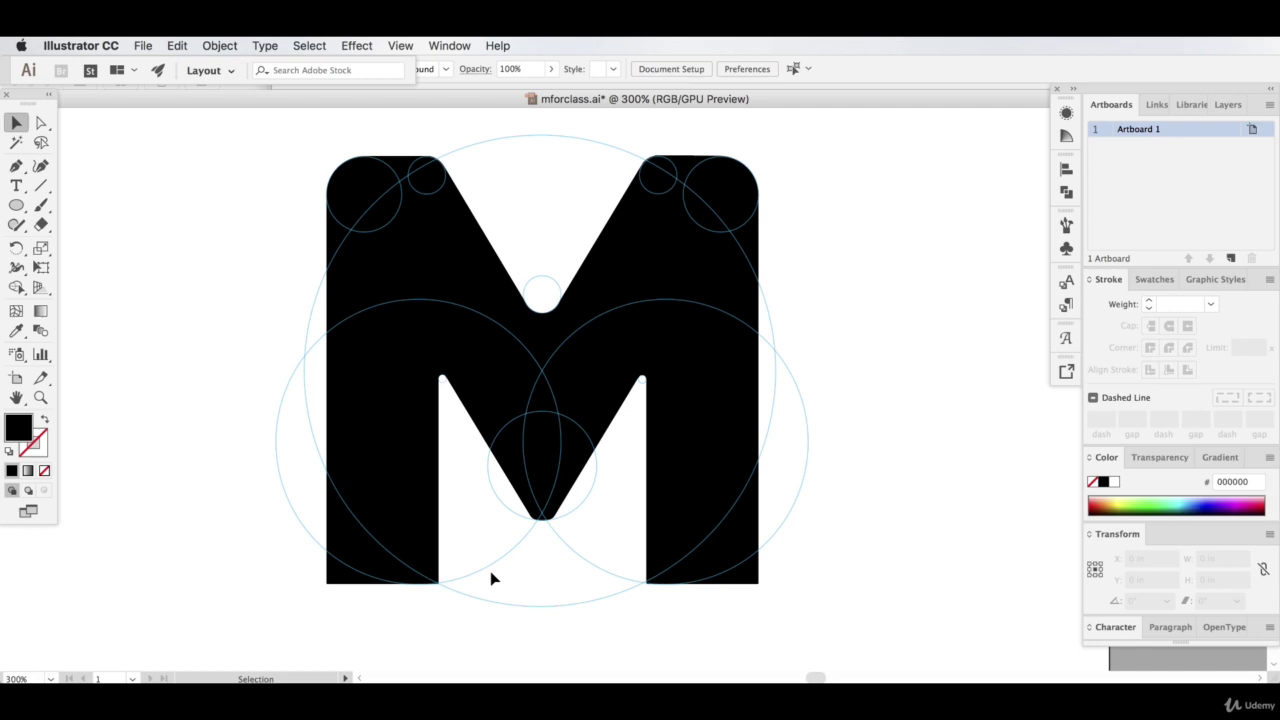
scroll(660, 543, down, 3)
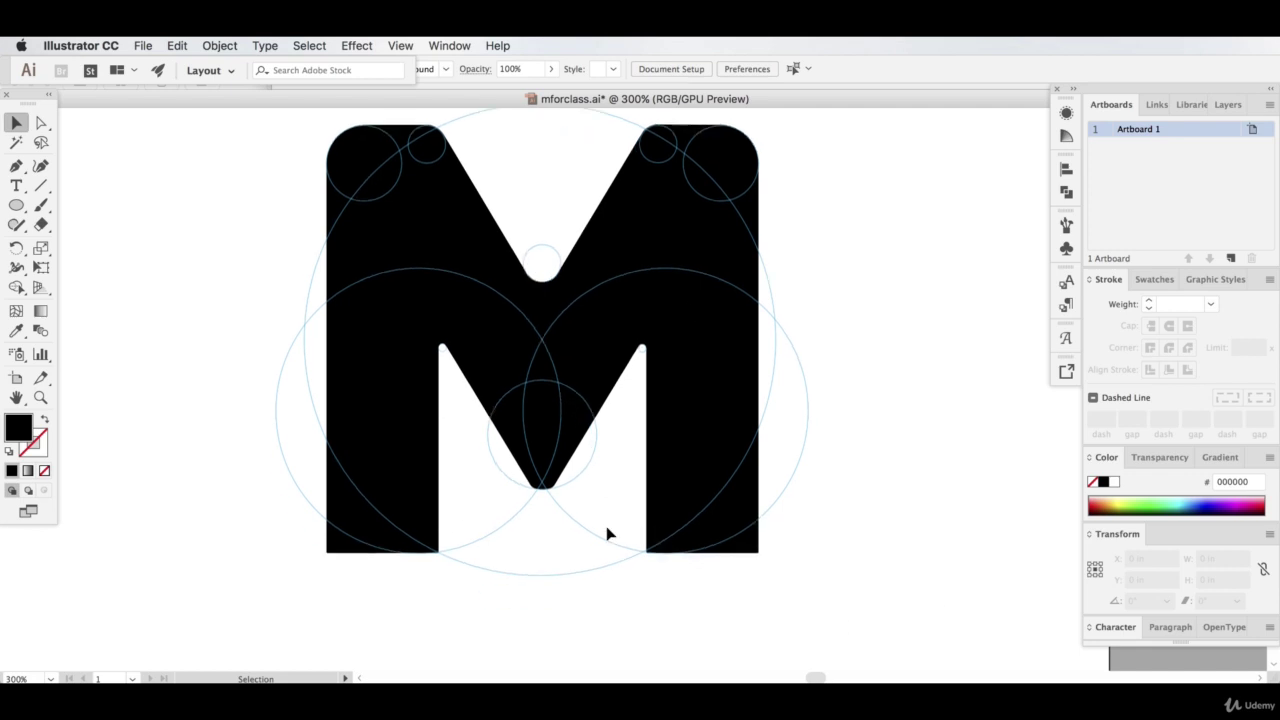
scroll(550, 539, down, 2)
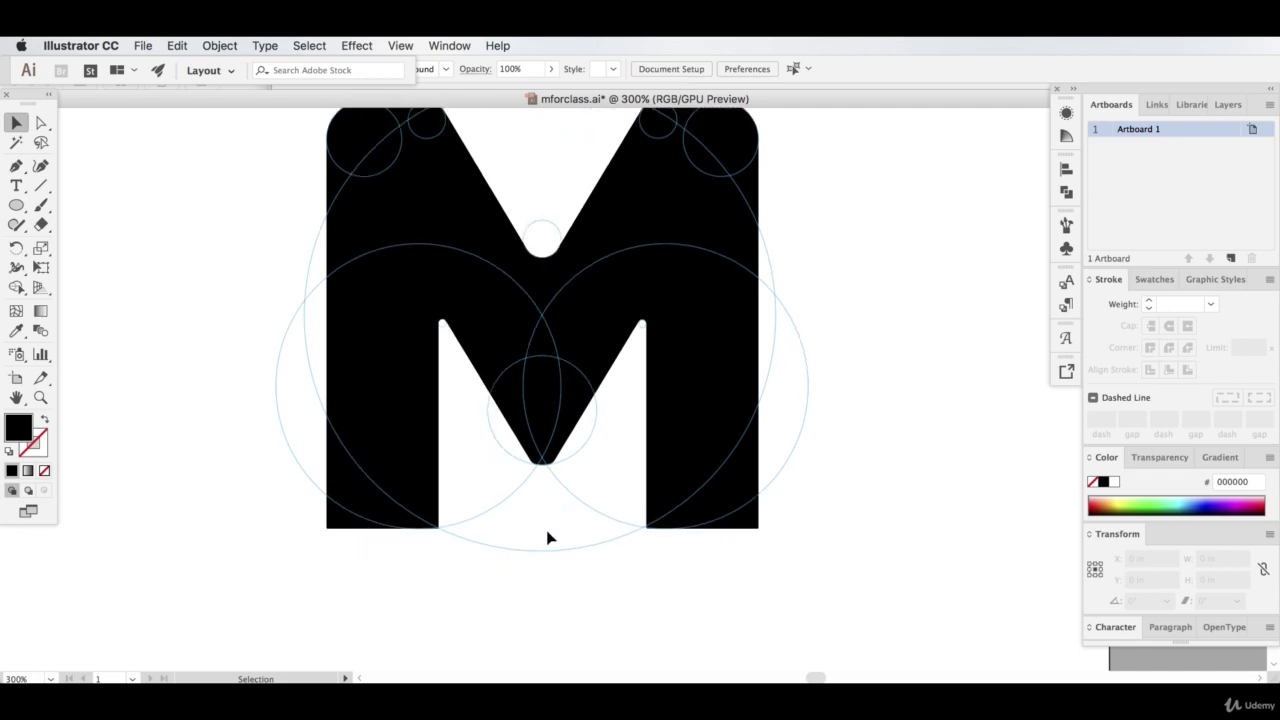
Smooth the middle anchor point on the M's lower V tip with the Curvature tool, following the guide circle
key(super+equal)
key(super+equal)
key(super+equal)
key(super+equal)
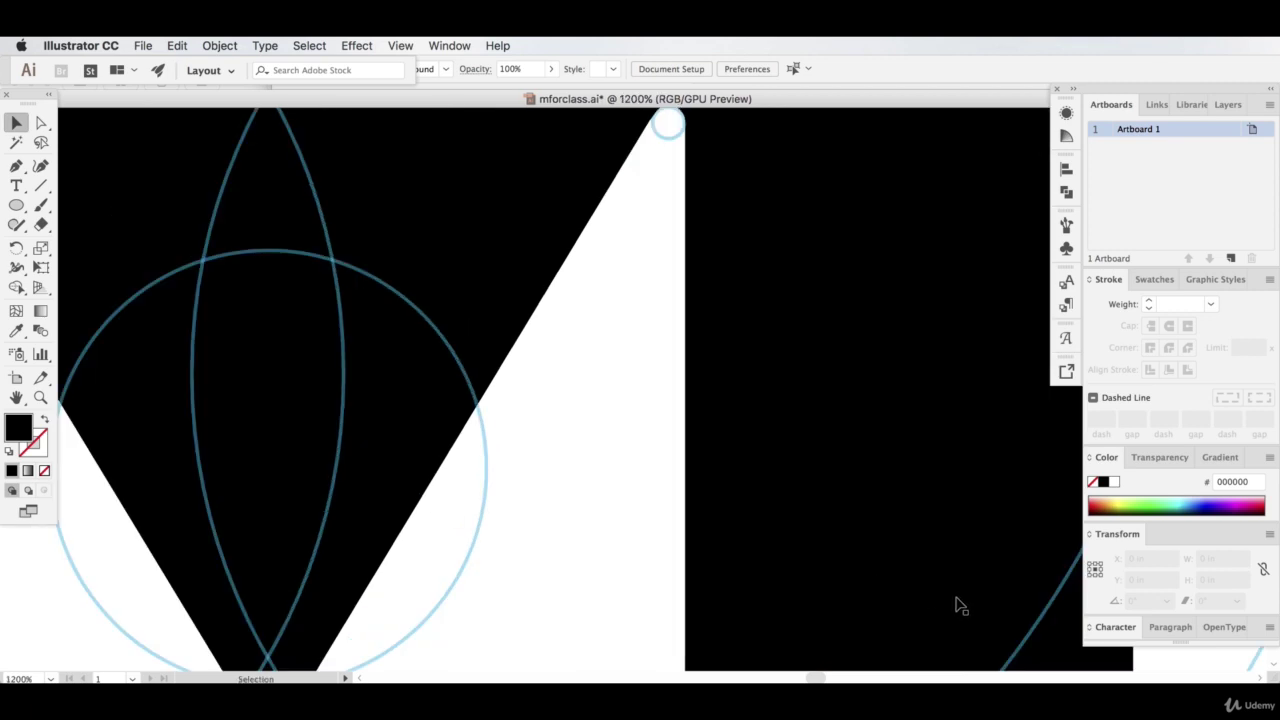
drag(818, 679, 816, 679)
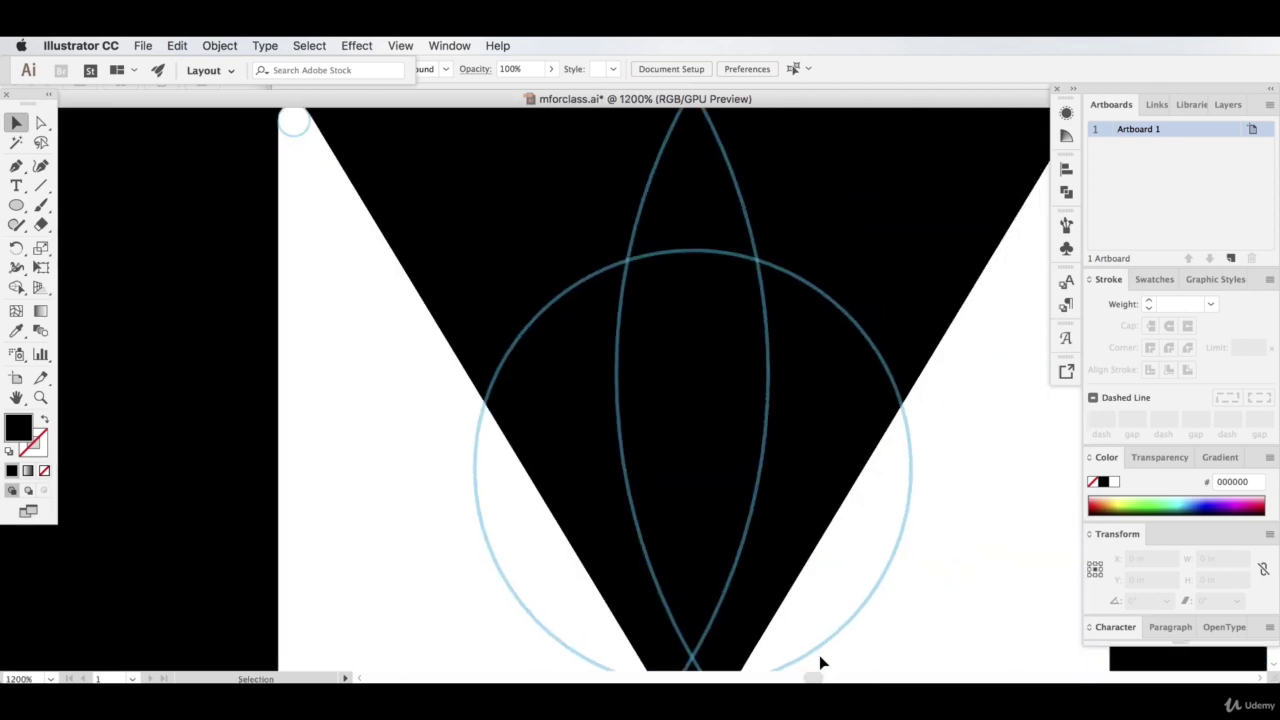
scroll(819, 660, down, 5)
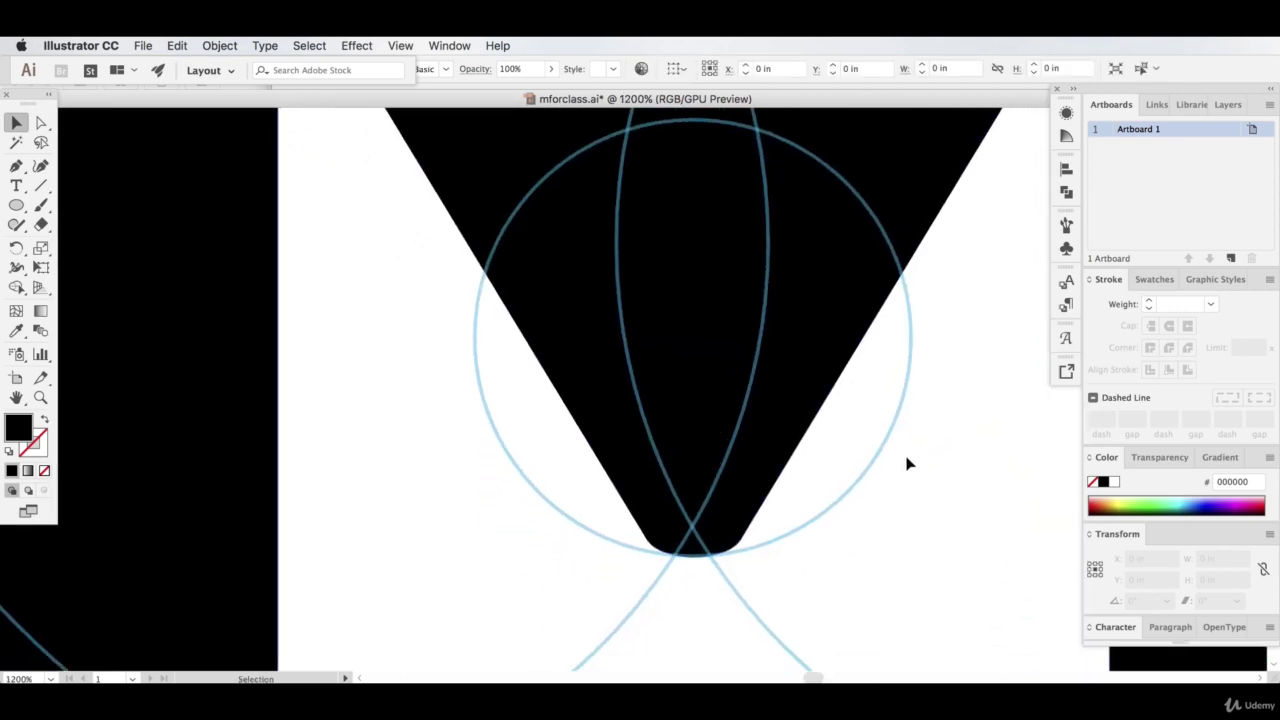
click(785, 458)
key(a)
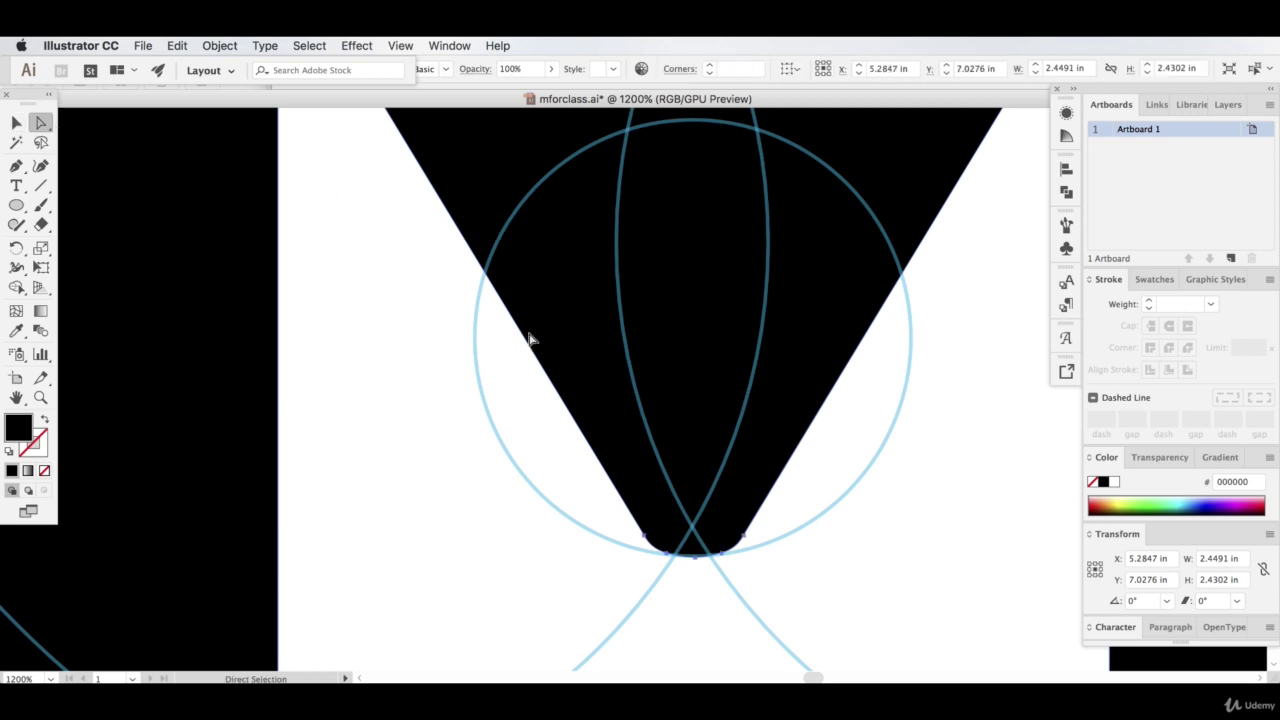
click(697, 558)
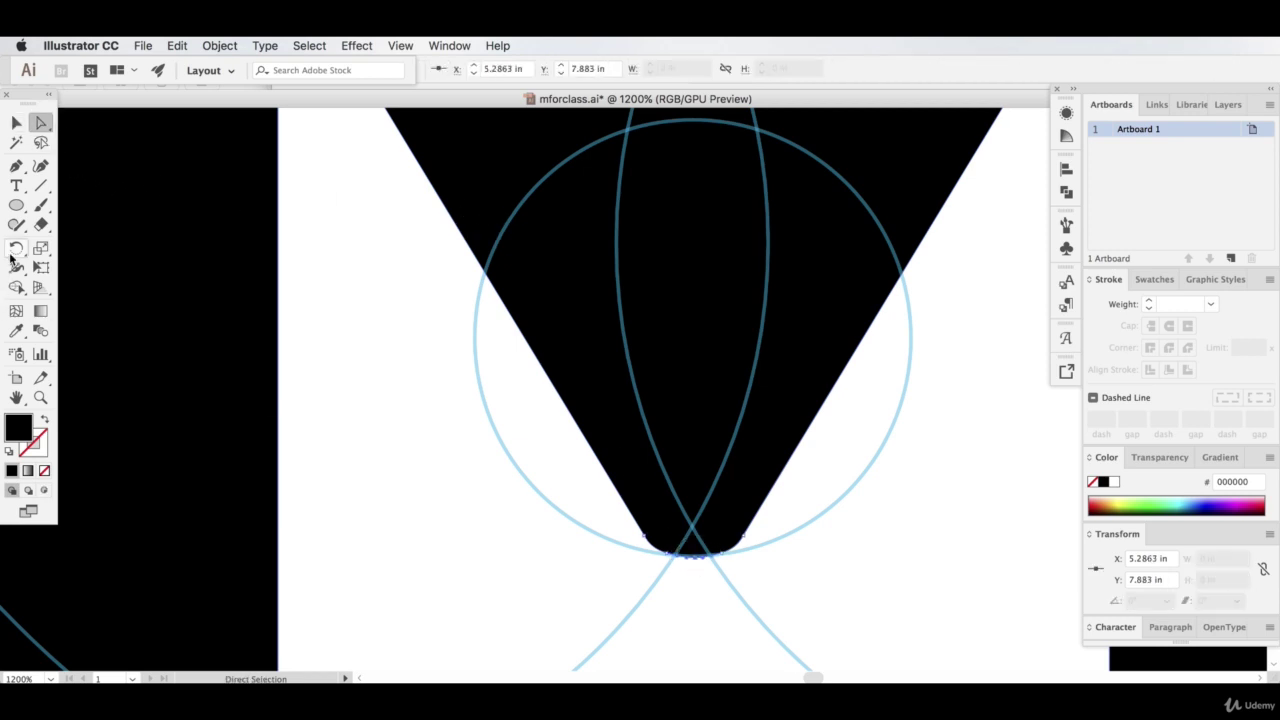
click(41, 167)
click(694, 558)
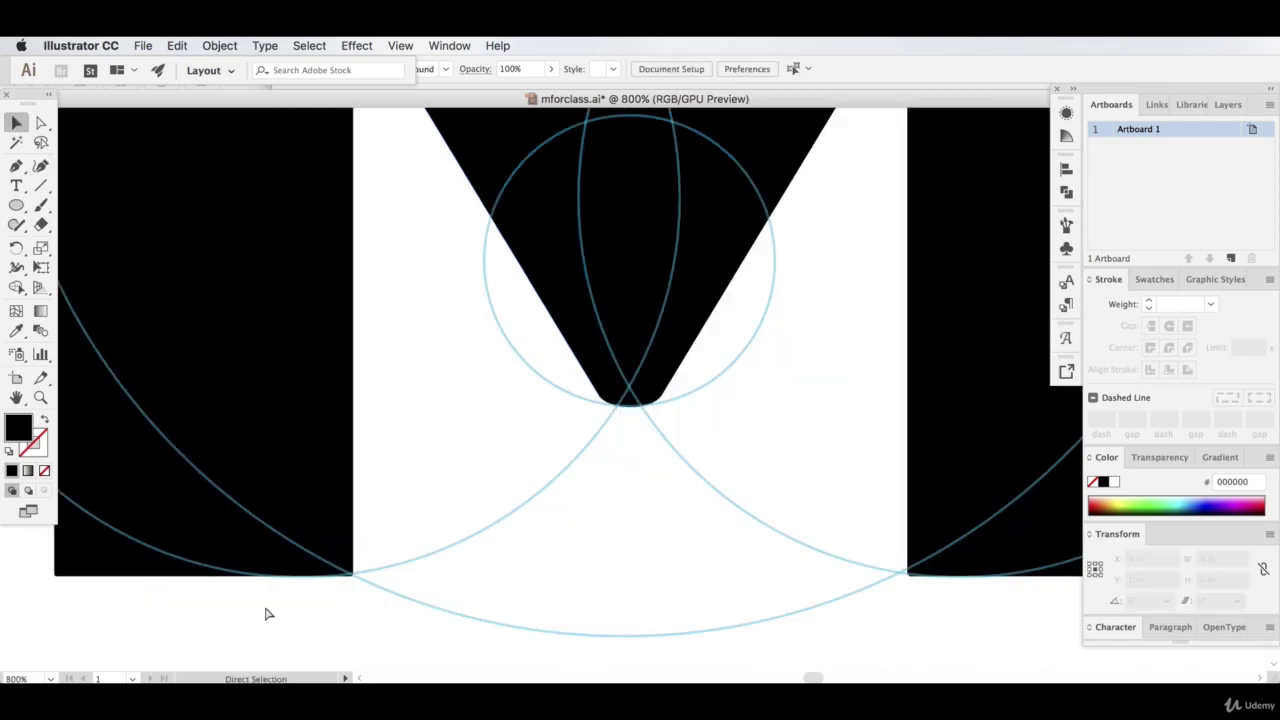
Examine the lower half of the M against the large guide circles, ending at the base of the left leg
key(super+minus)
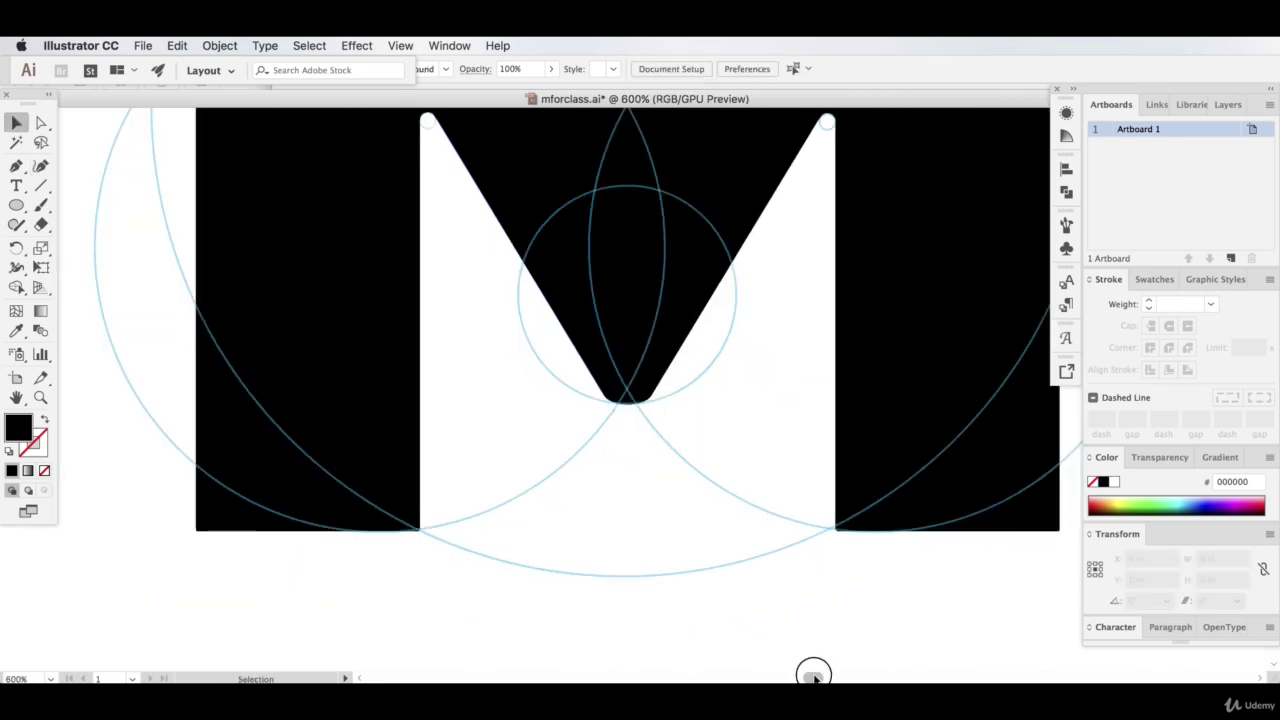
drag(814, 677, 813, 677)
scroll(791, 629, up, 2)
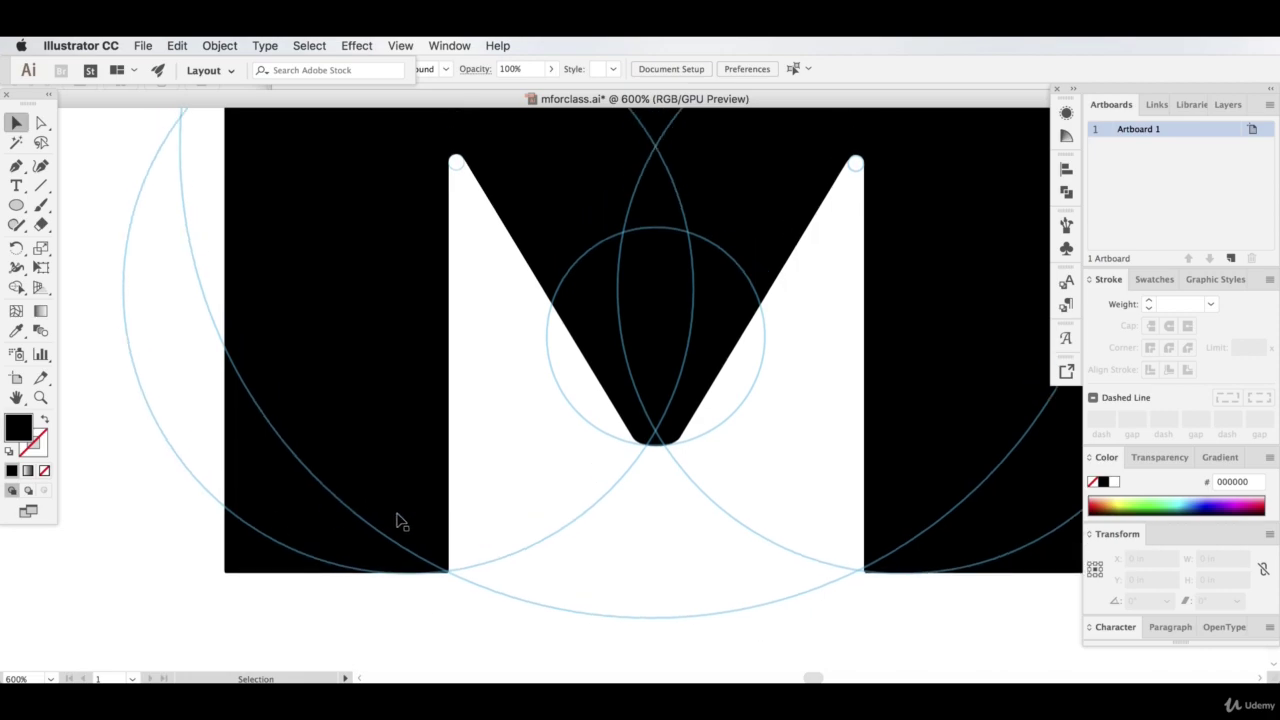
scroll(410, 590, up, 1)
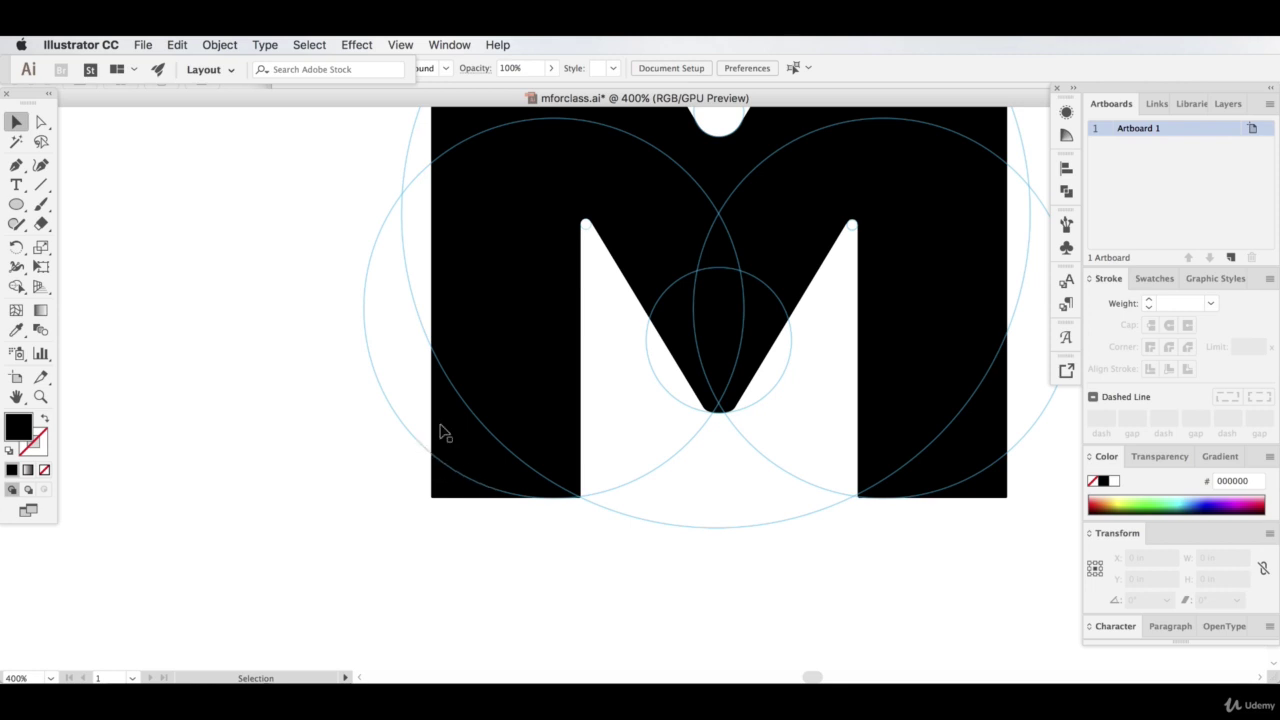
click(417, 300)
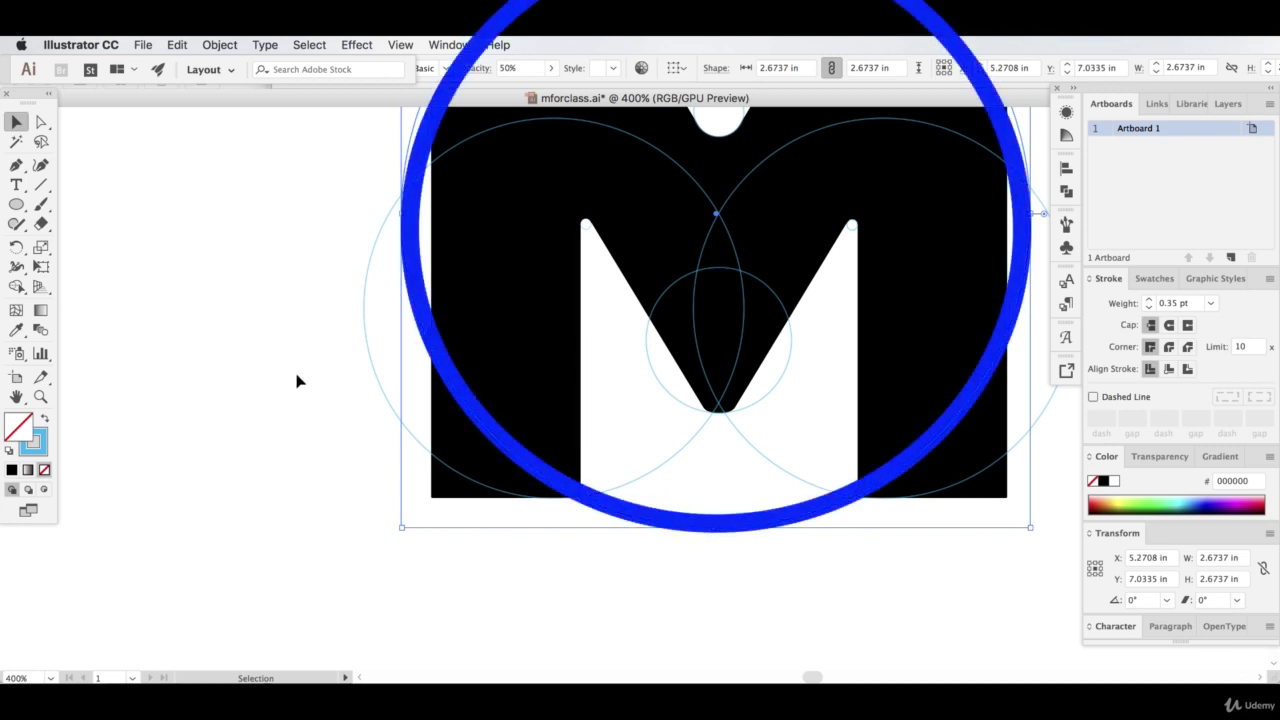
click(420, 508)
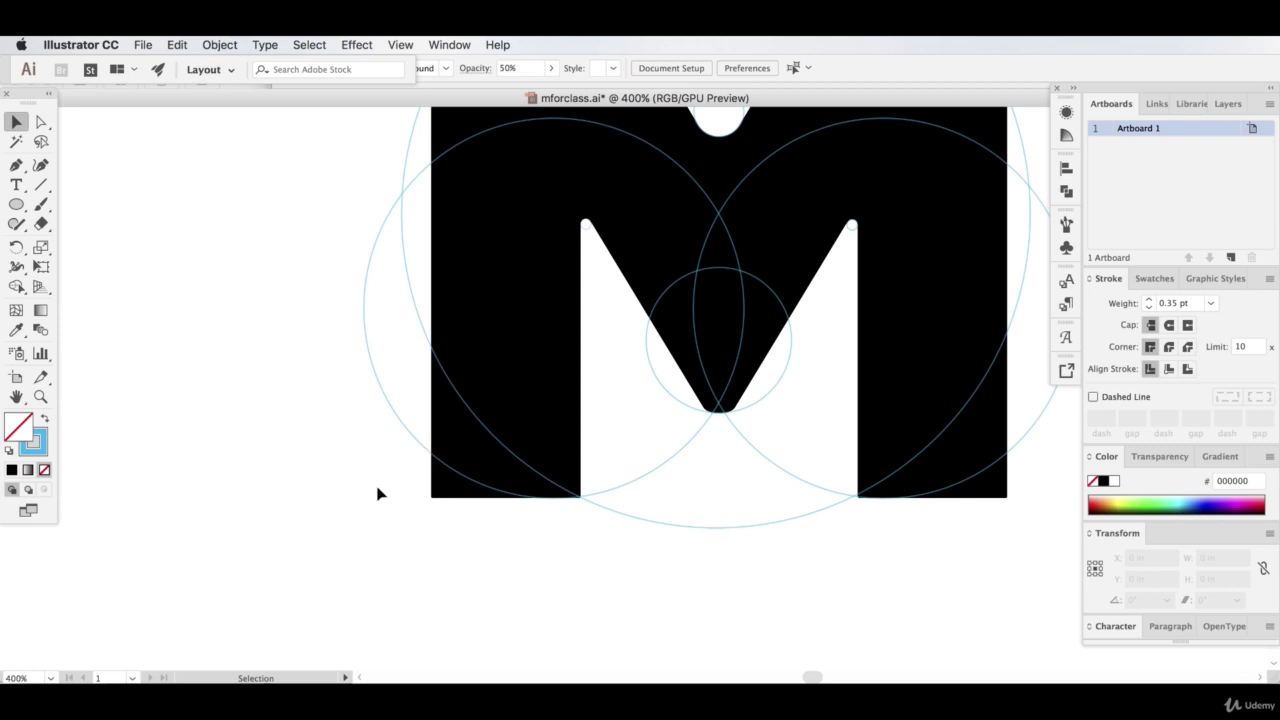
key(super+equal)
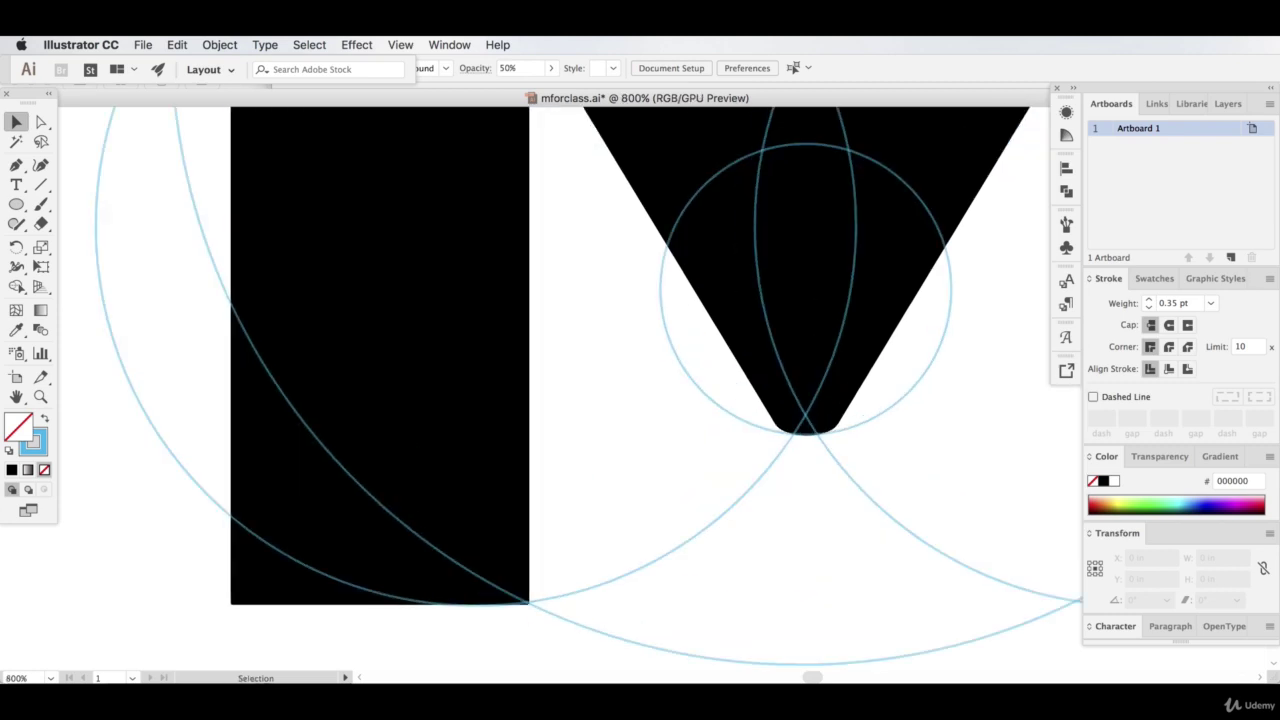
Add anchor points on the M's left leg where the large guide circle meets its outer side and its bottom edge
drag(811, 679, 808, 678)
scroll(506, 566, down, 1)
click(504, 539)
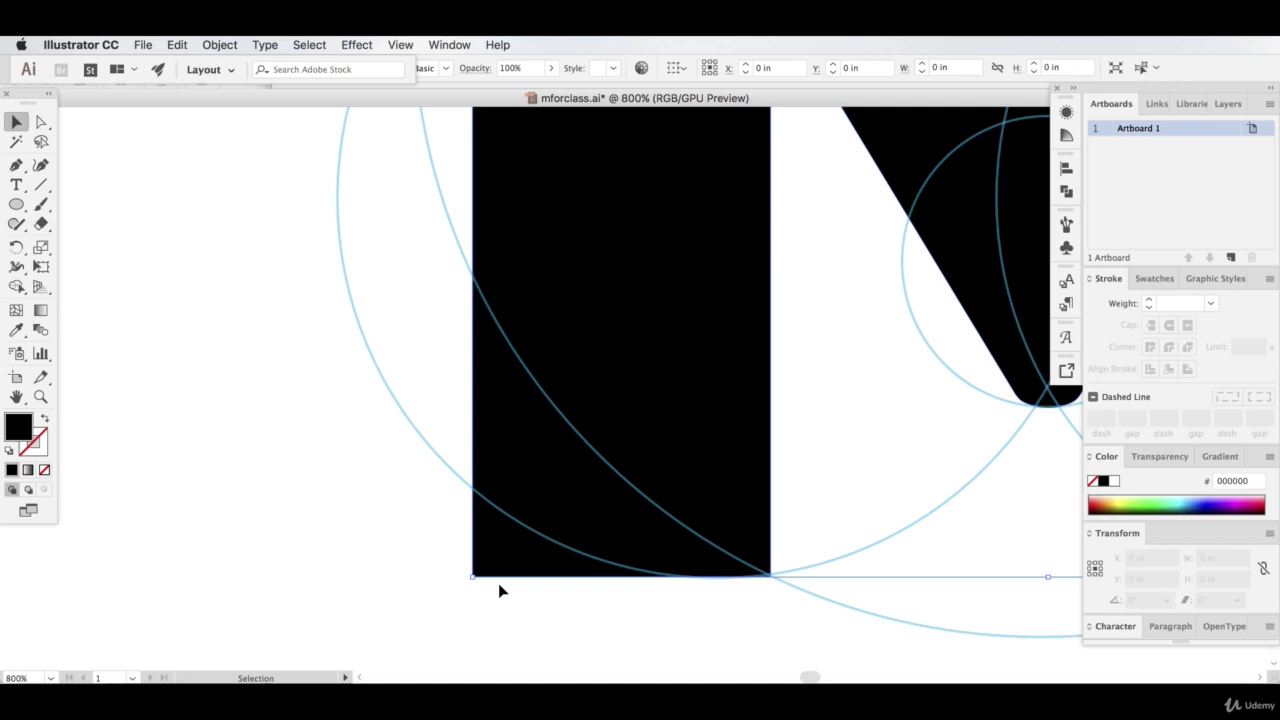
scroll(499, 585, down, 1)
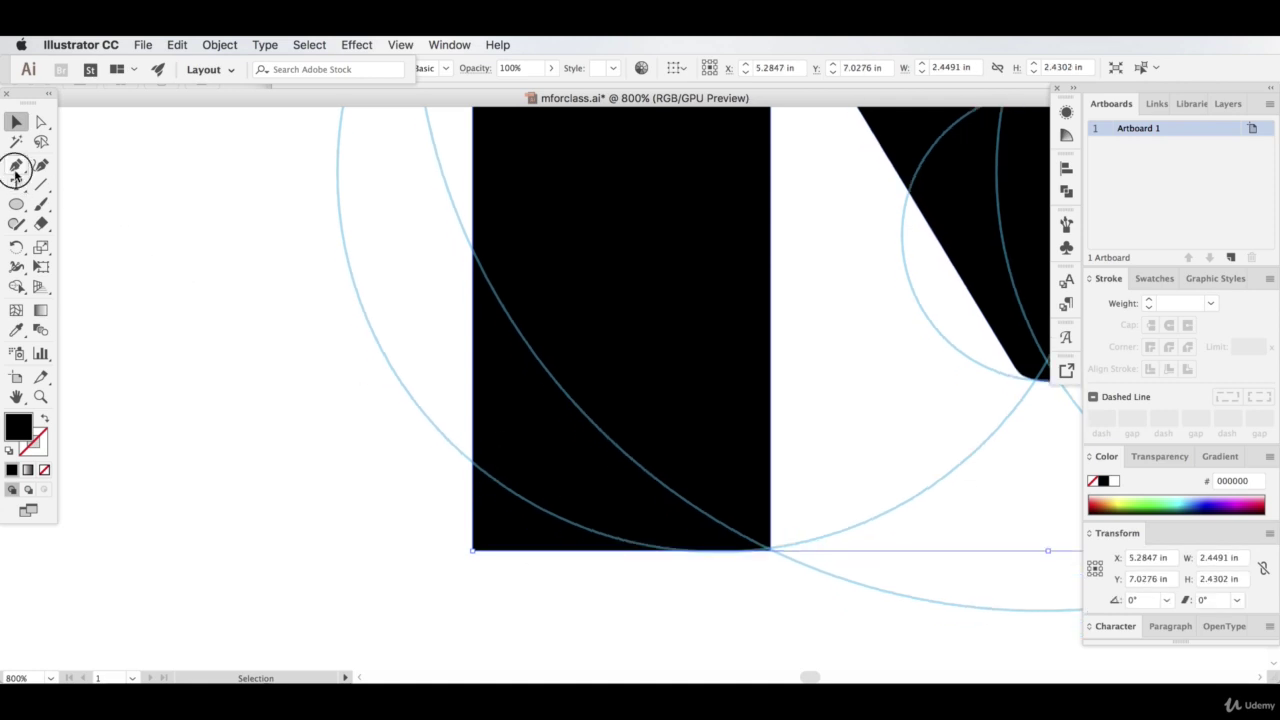
drag(16, 165, 30, 184)
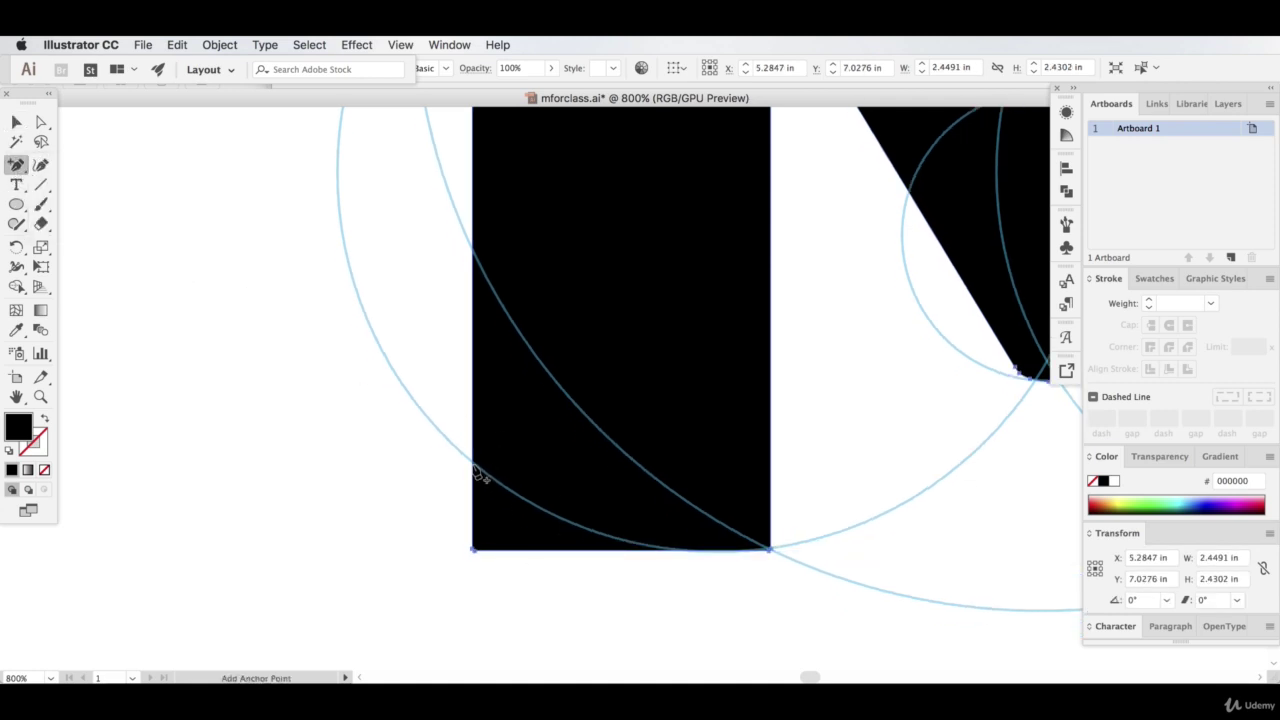
click(473, 485)
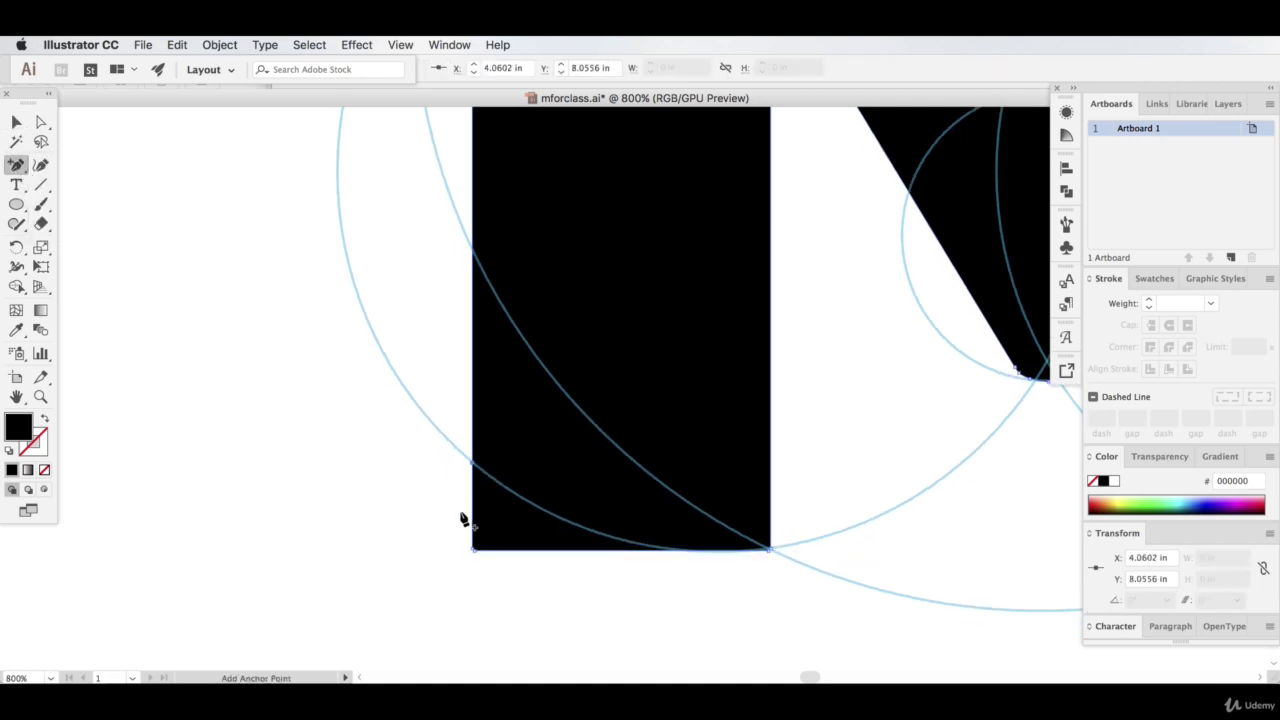
click(677, 551)
Remove the extra anchor point at the left leg's outer lower corner with the Delete Anchor Point tool
click(18, 166)
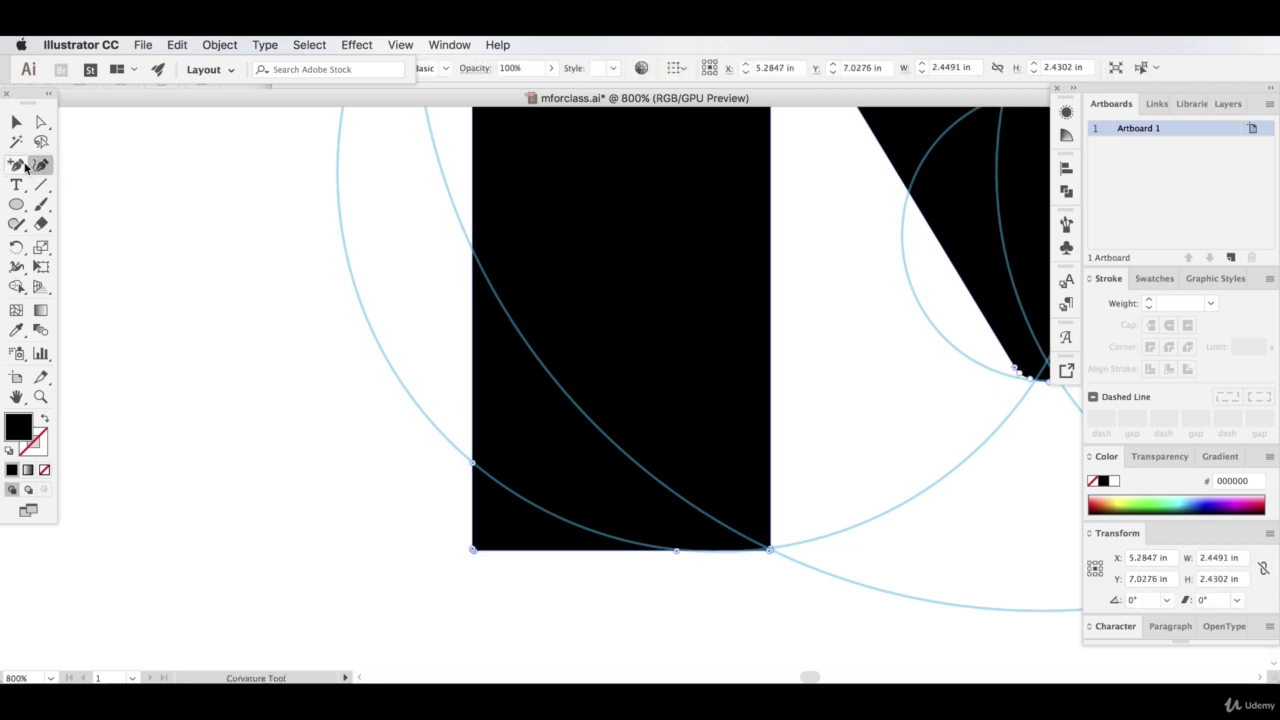
drag(18, 166, 57, 204)
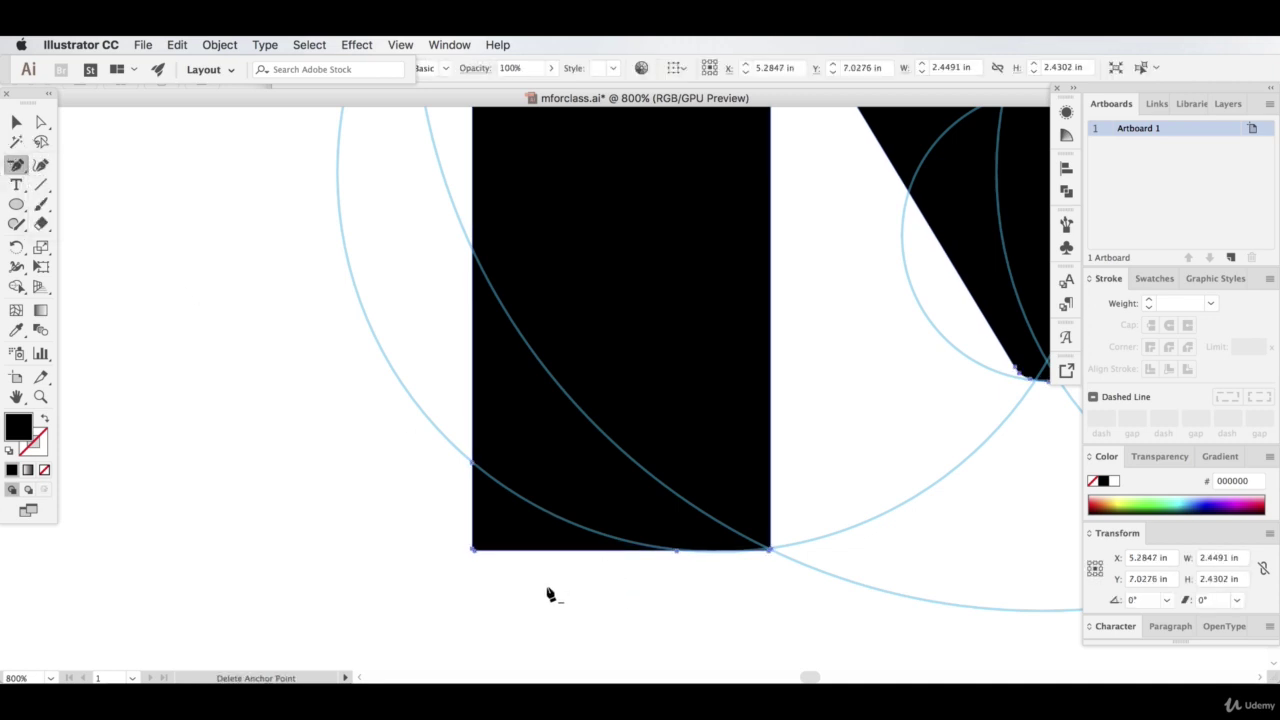
click(473, 552)
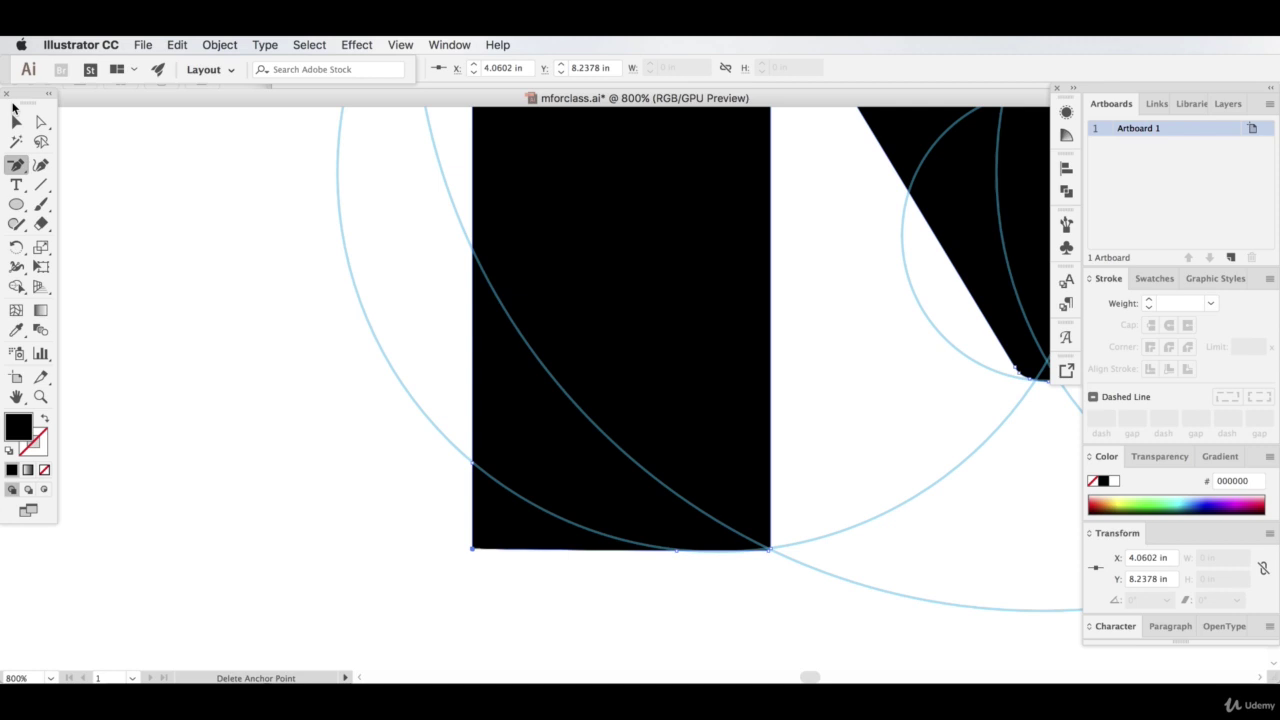
Reshape the left leg's outer lower corner with the Curvature tool so it follows the large guide circle, and remove the stray point beside it
click(40, 166)
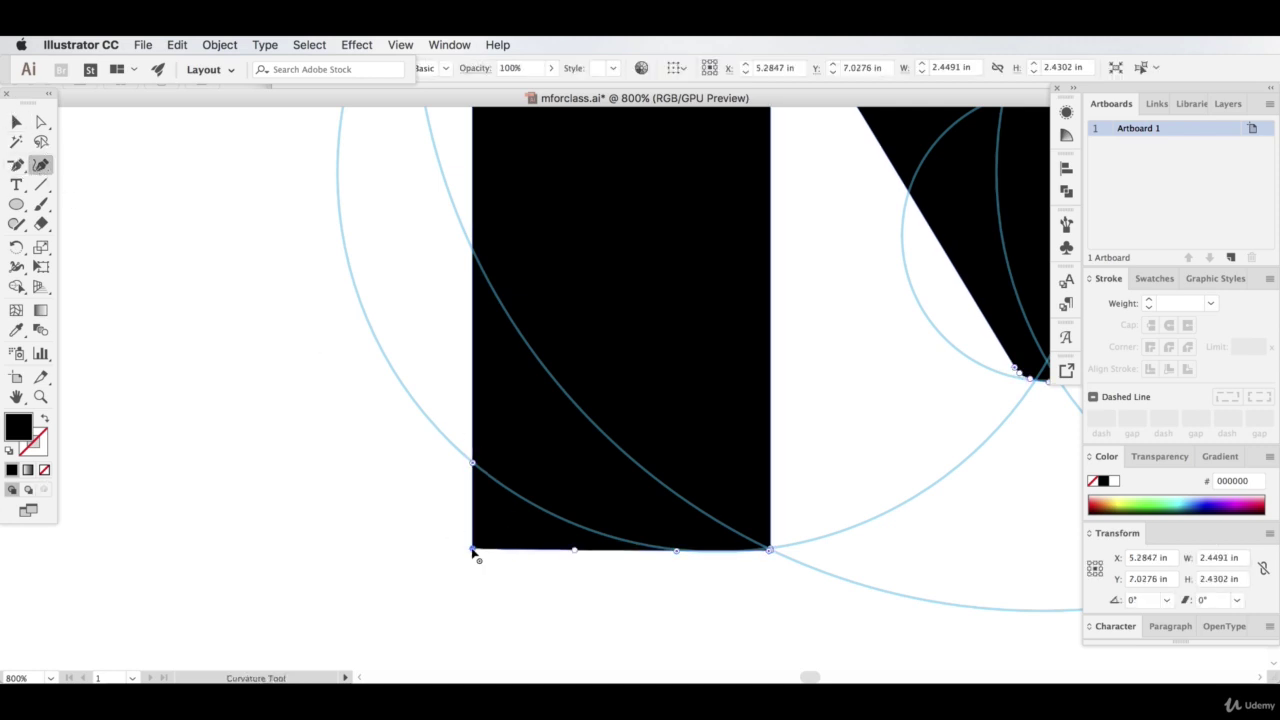
drag(475, 553, 505, 490)
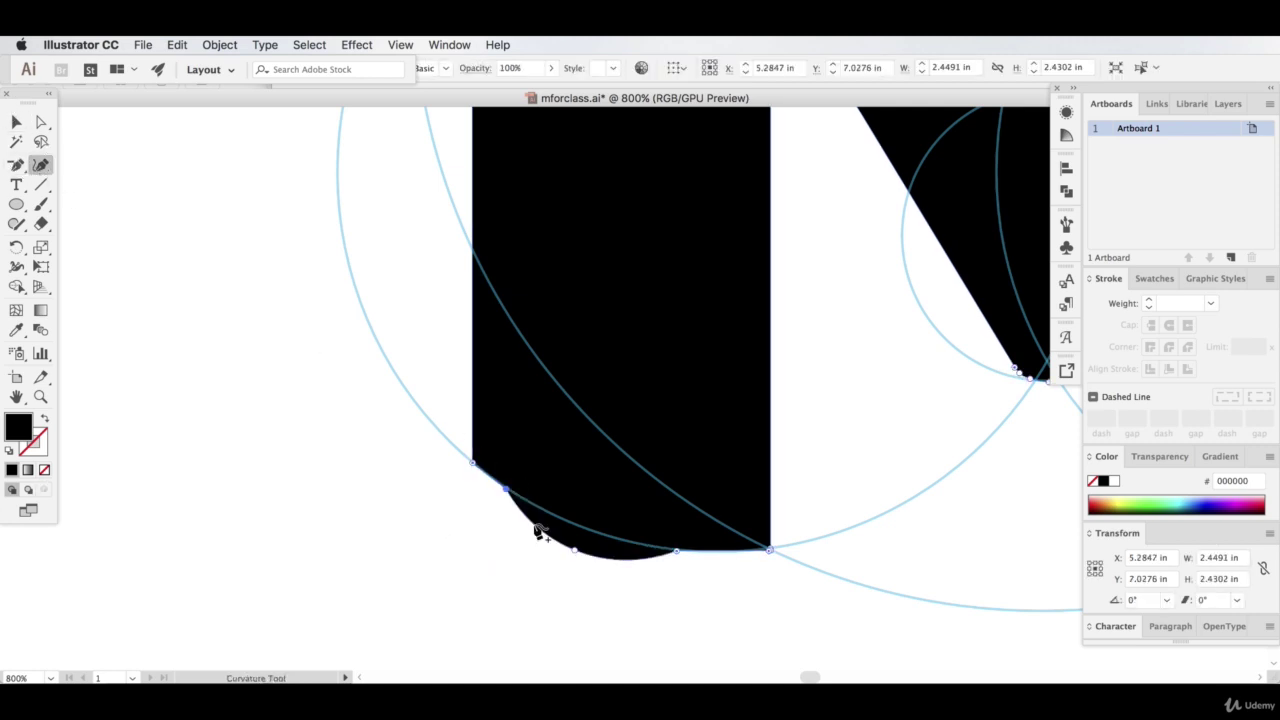
drag(574, 549, 586, 529)
click(388, 520)
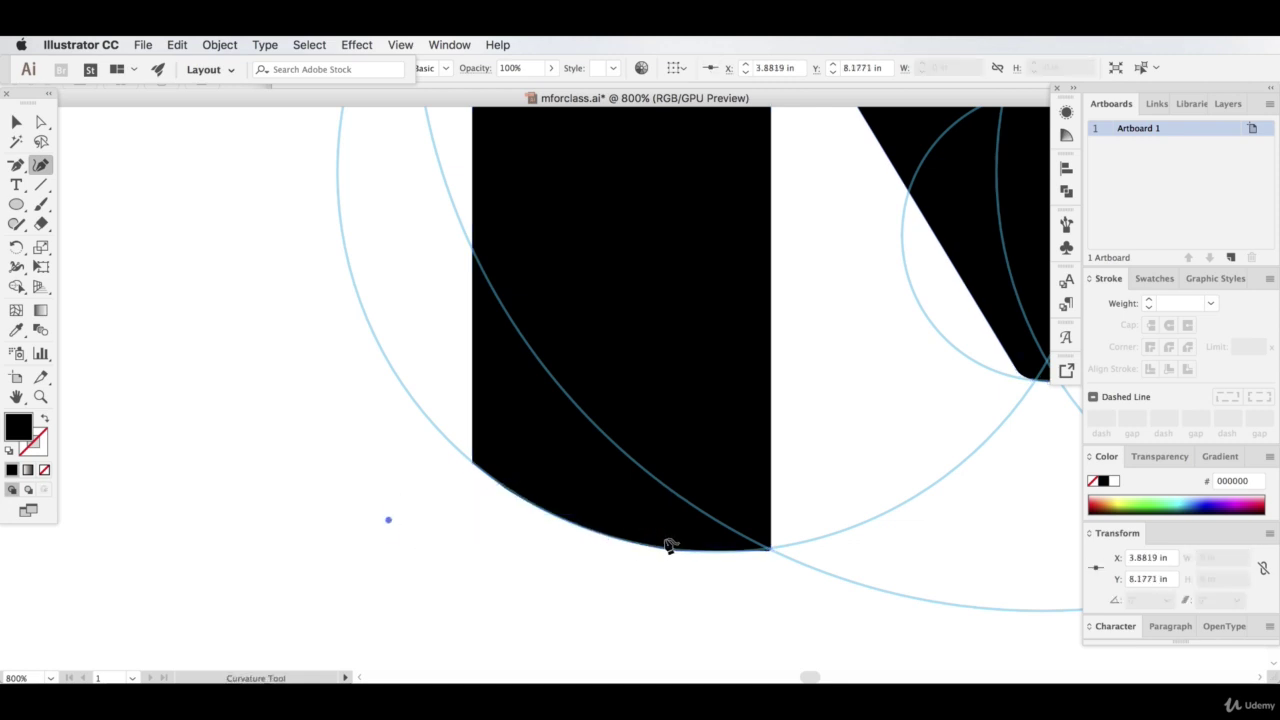
key(Delete)
Adjust the anchor point on the left leg's bottom edge with Direct Selection so it sits on the guide circle
click(16, 121)
click(636, 223)
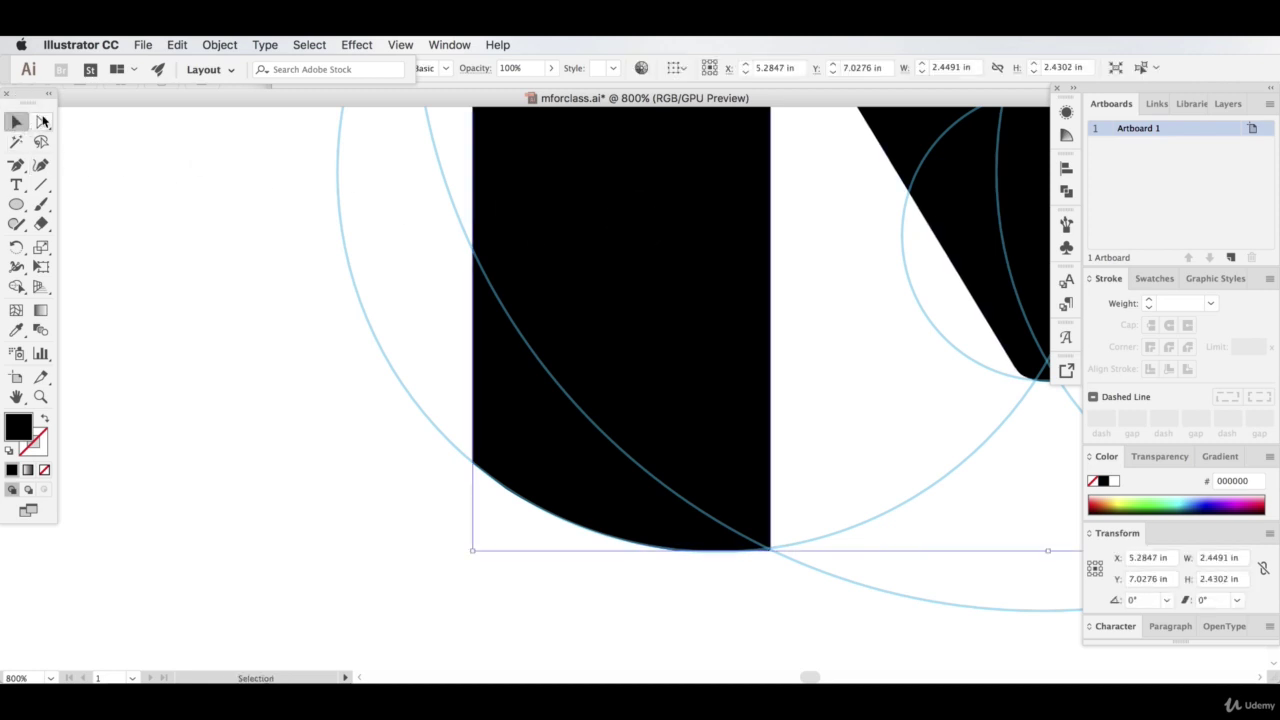
click(42, 121)
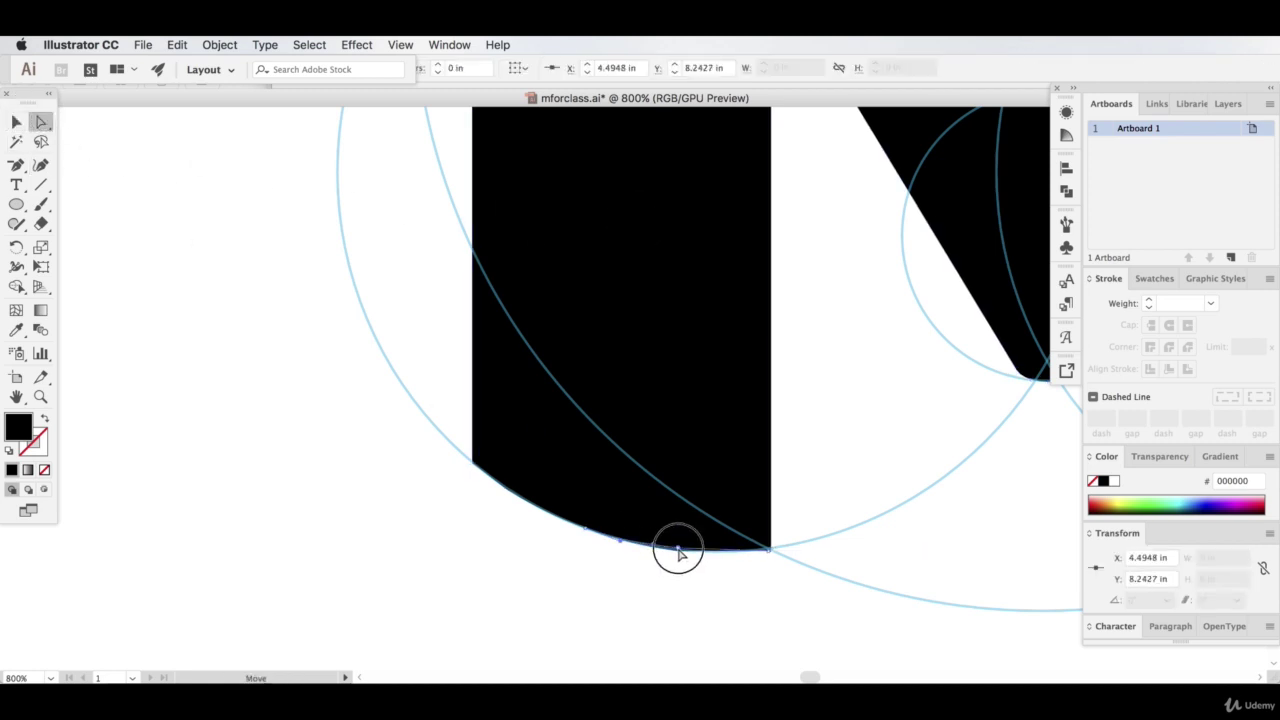
click(680, 558)
Remove the extra anchor point at the right leg's outer lower corner with the Delete Anchor Point tool
drag(809, 677, 818, 676)
click(620, 394)
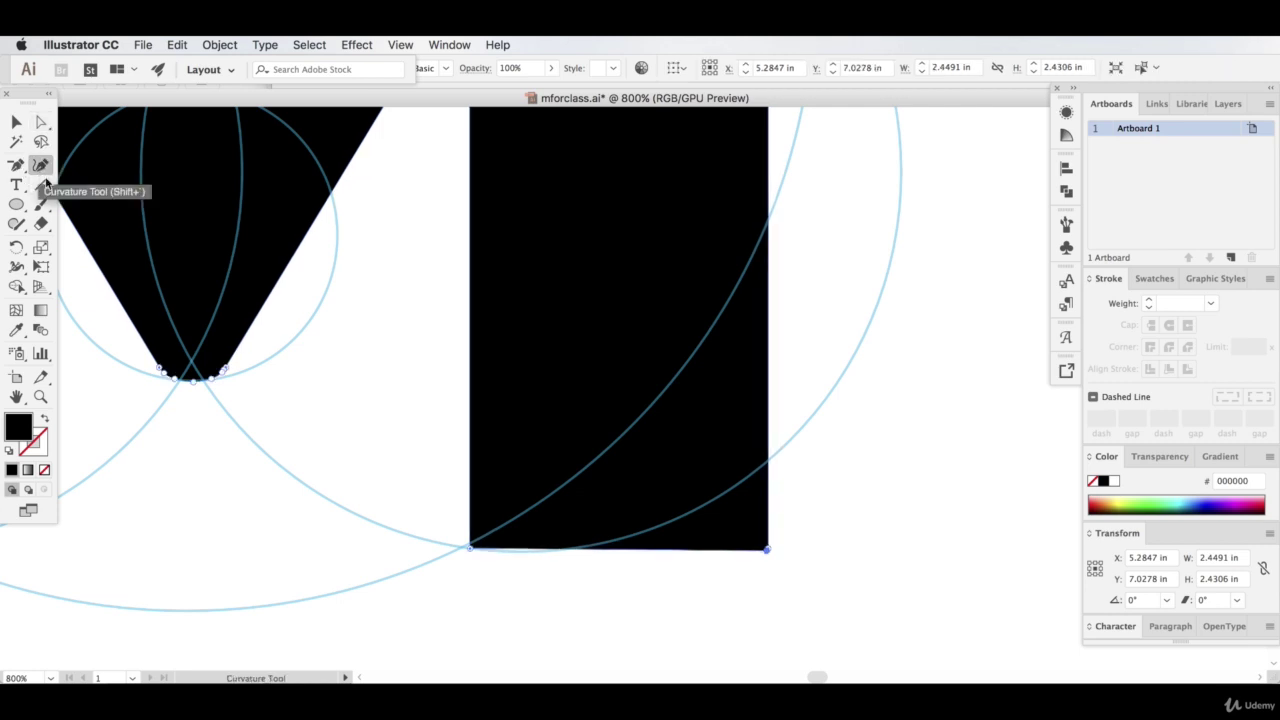
click(16, 166)
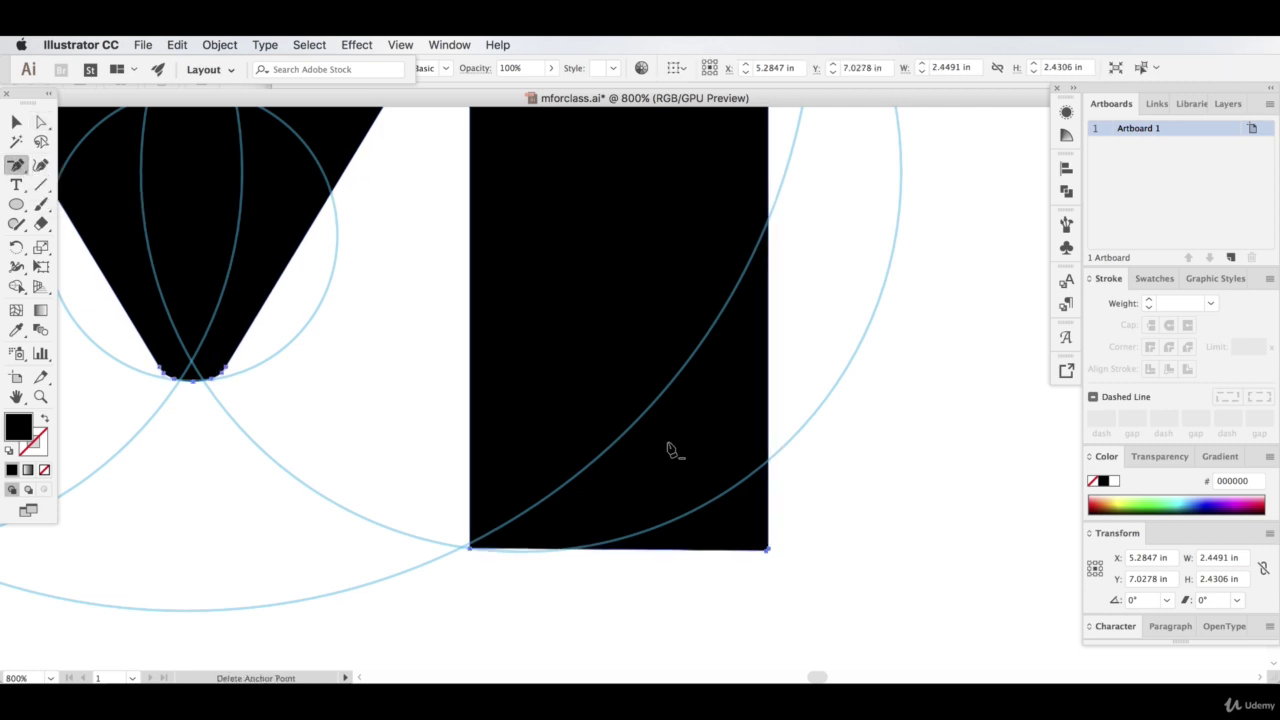
click(768, 555)
Try to bend the right leg's outer lower corner onto the guide circle with the Curvature tool, undoing each attempt
click(41, 165)
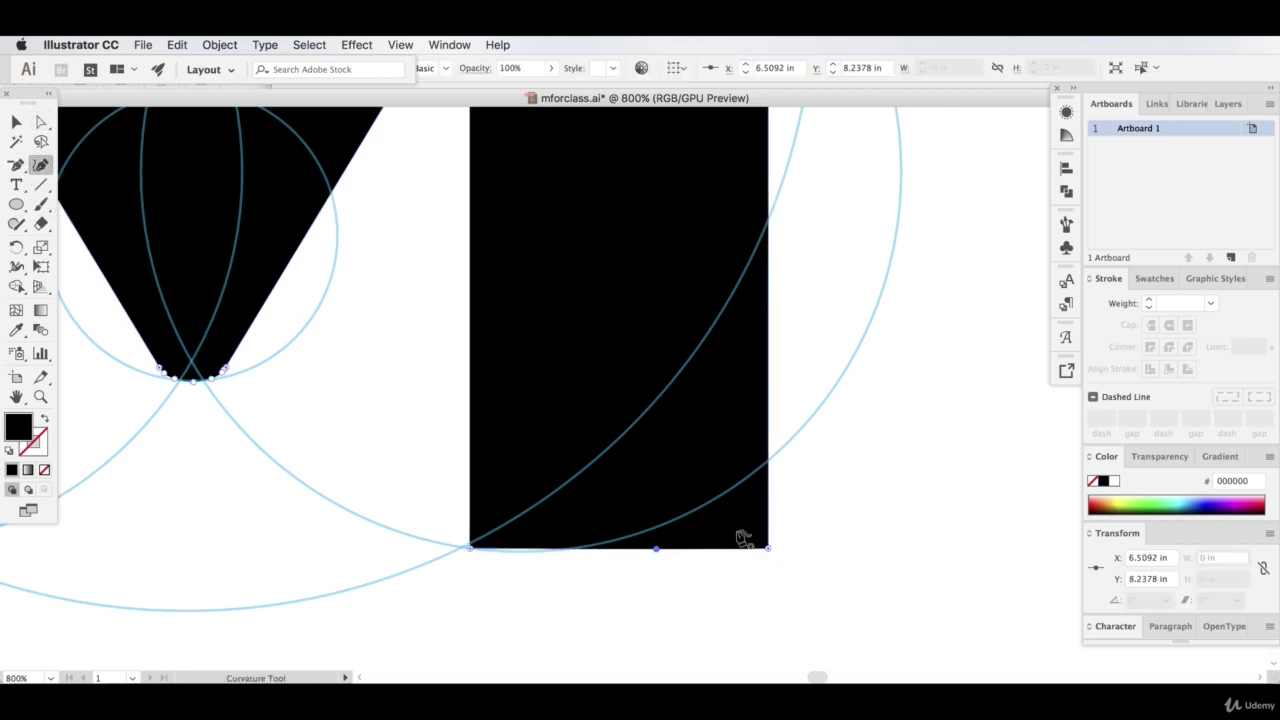
drag(768, 549, 731, 521)
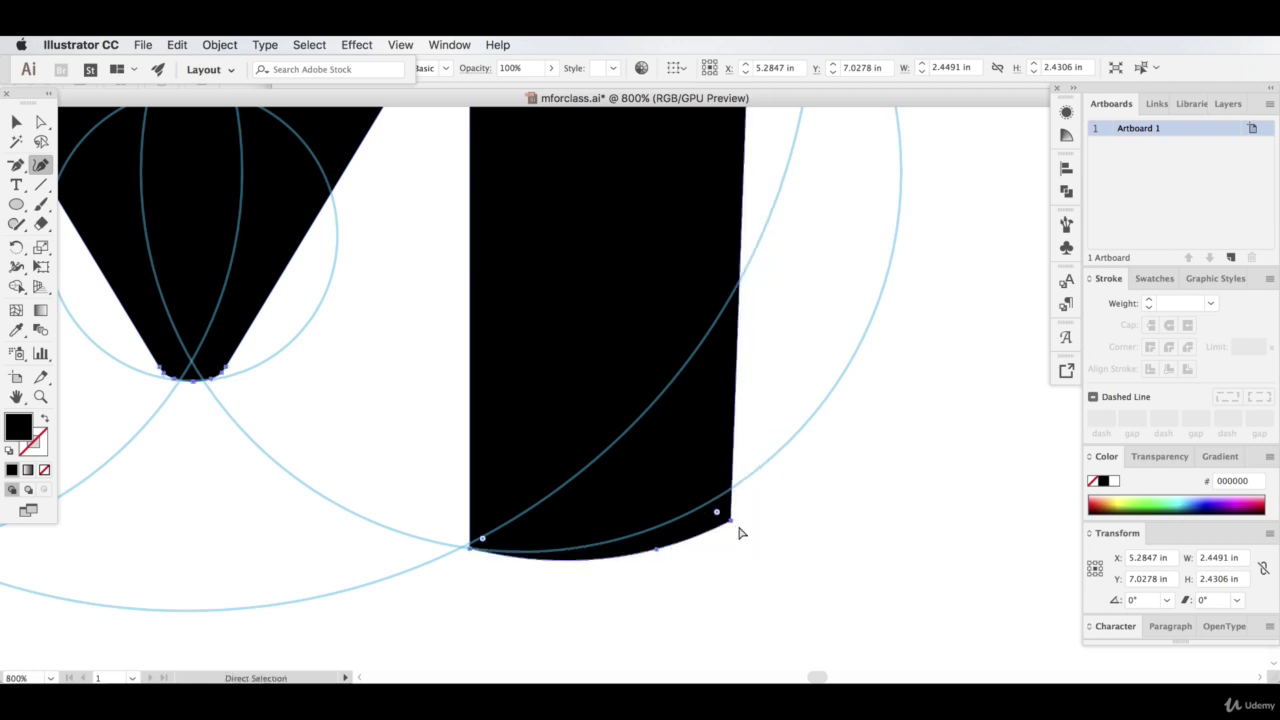
key(super+z)
mouse_move(656, 549)
mouse_down()
mouse_move(671, 523)
mouse_move(614, 543)
mouse_move(650, 546)
mouse_up()
key(super+z)
drag(768, 549, 757, 534)
key(super+z)
click(904, 504)
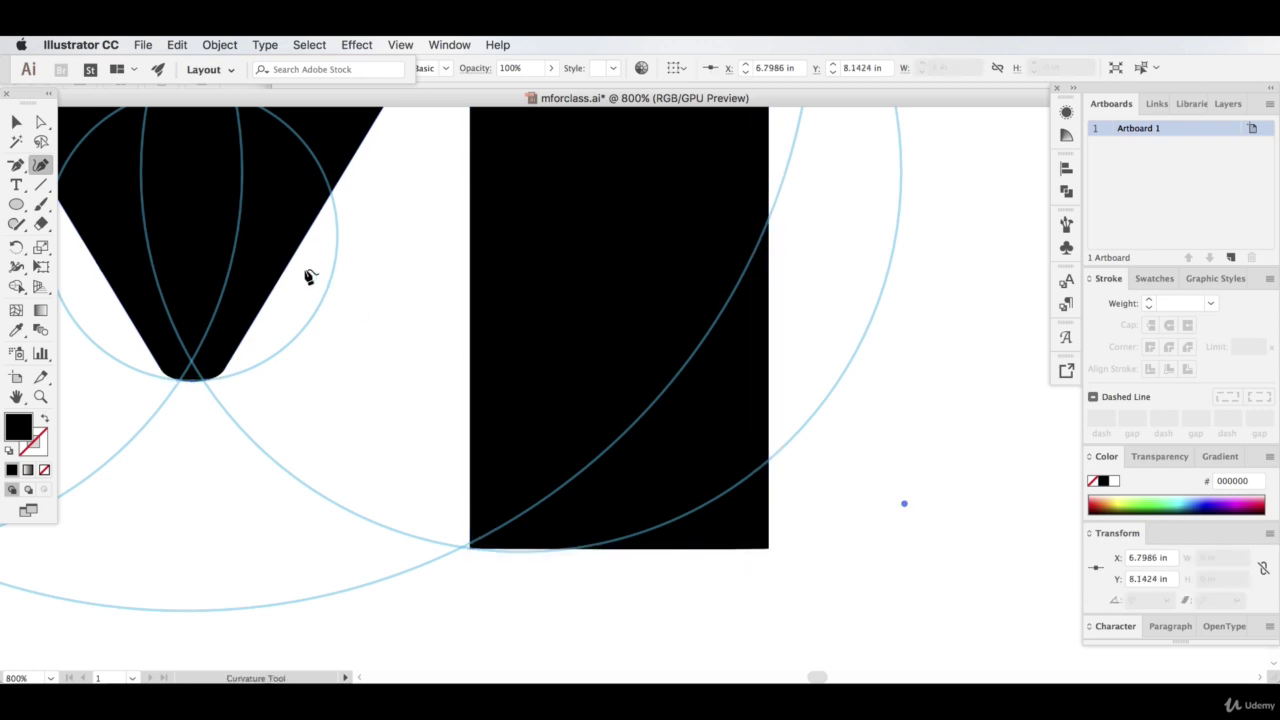
click(15, 121)
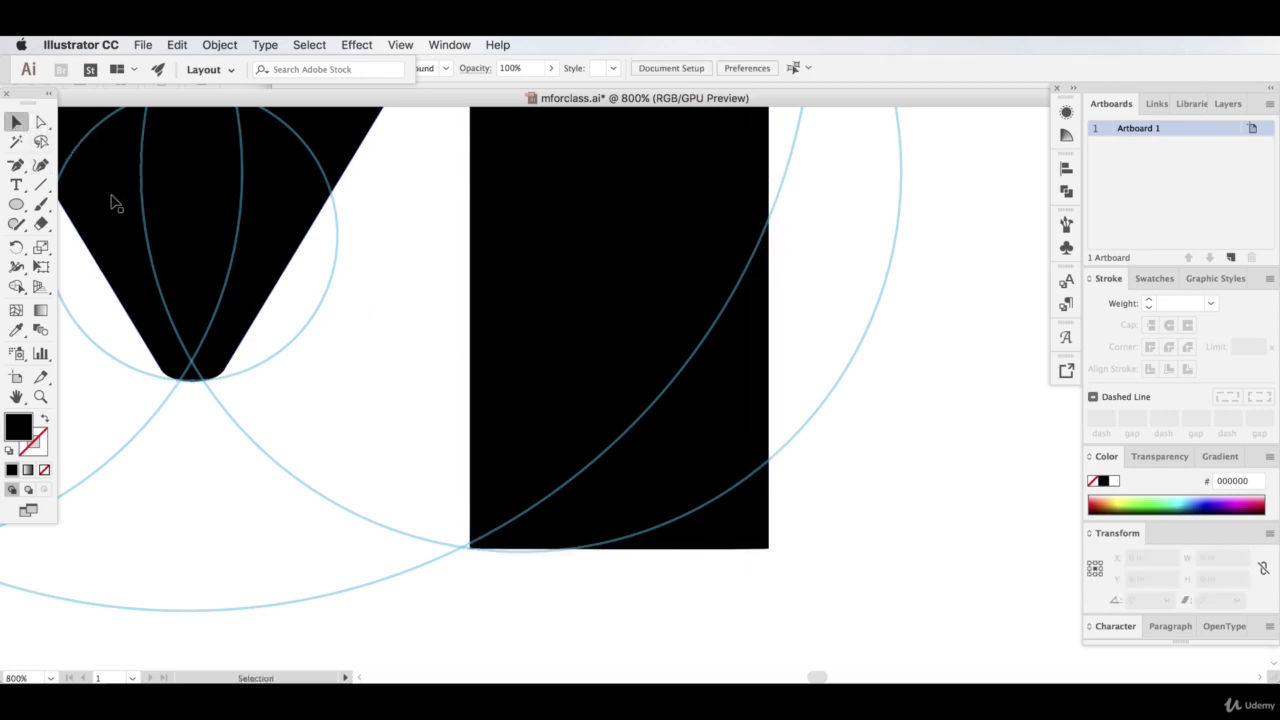
Draw a closed Pen shape around the right leg's outer lower corner, with its inner edge curving along the large guide circle
drag(16, 164, 66, 164)
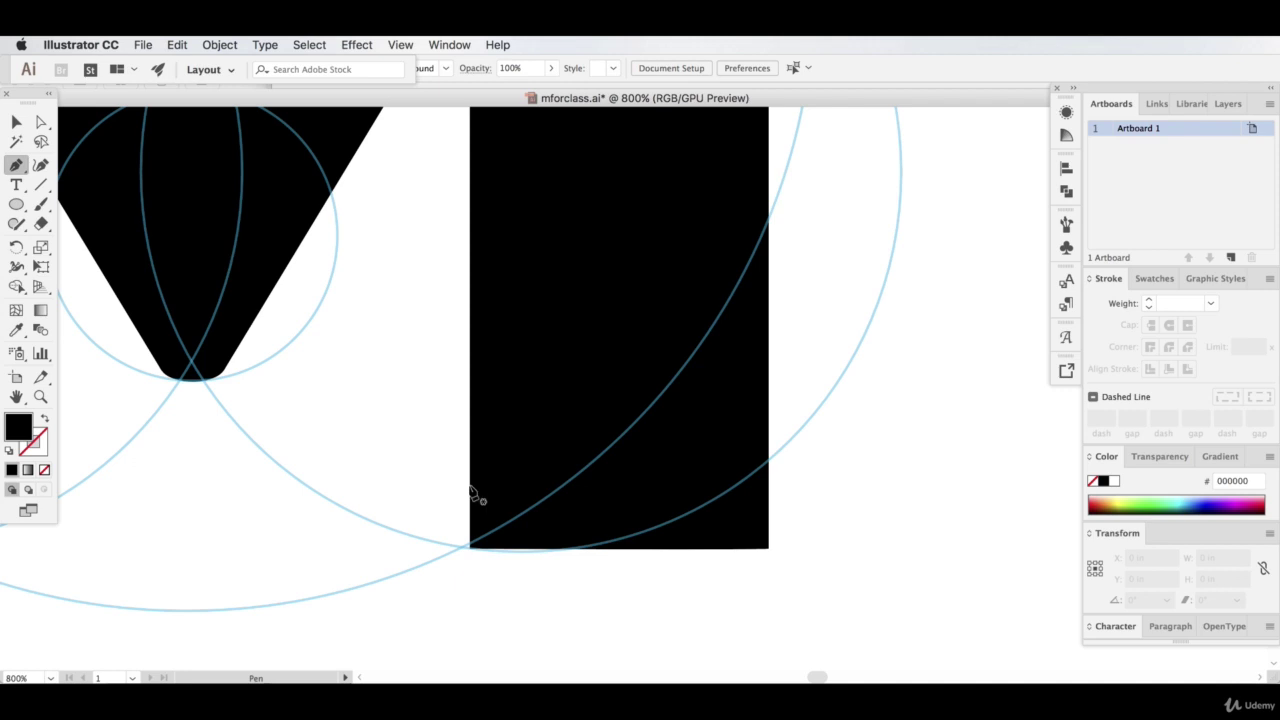
click(574, 549)
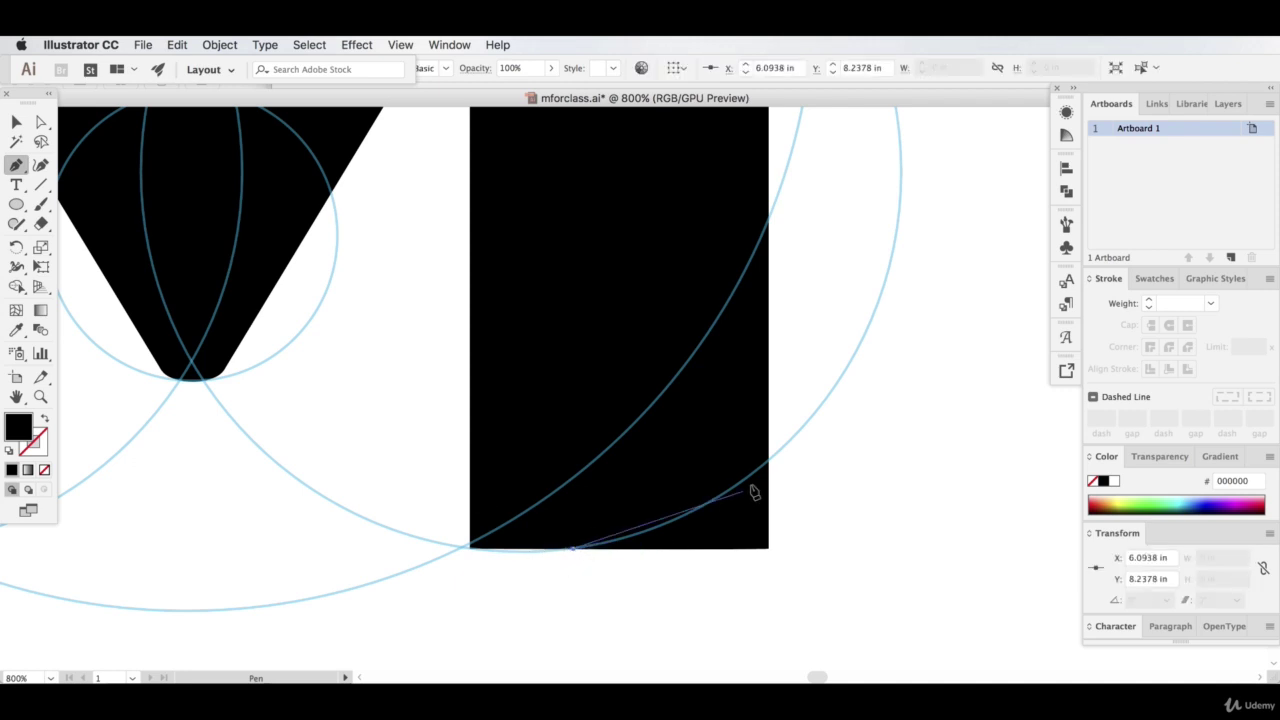
drag(775, 457, 837, 387)
click(767, 464)
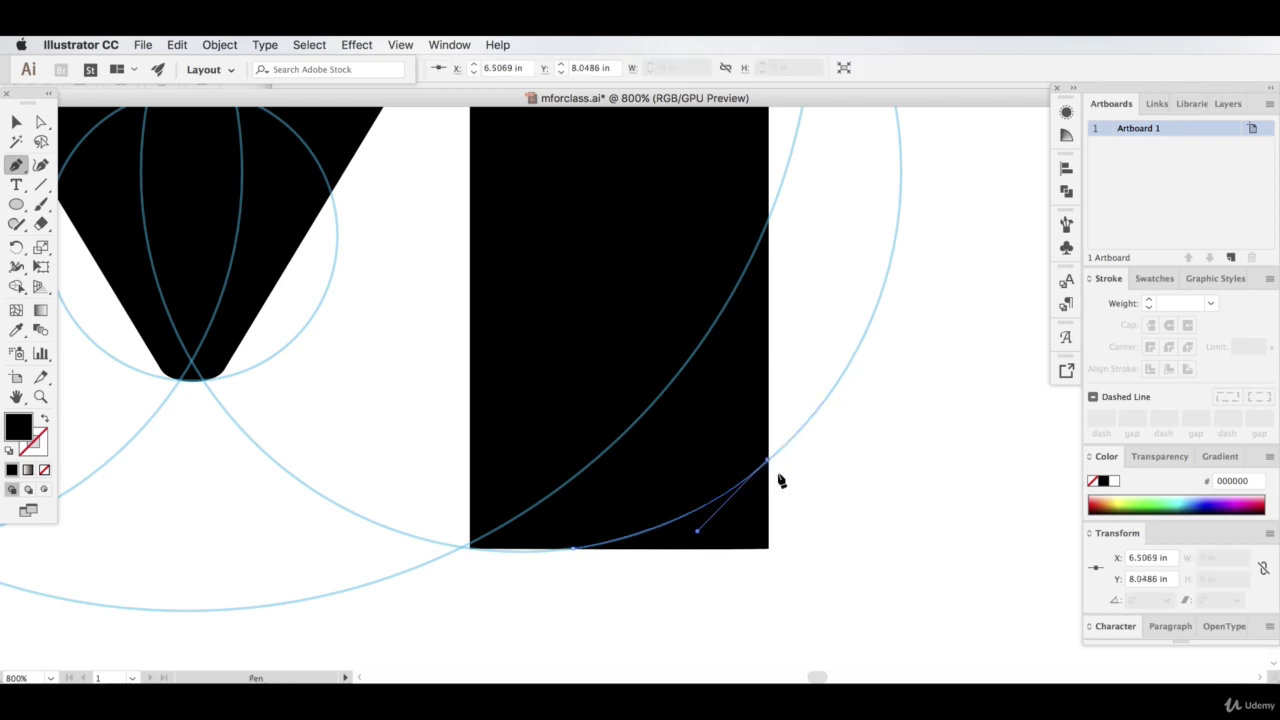
click(778, 553)
click(752, 578)
click(574, 549)
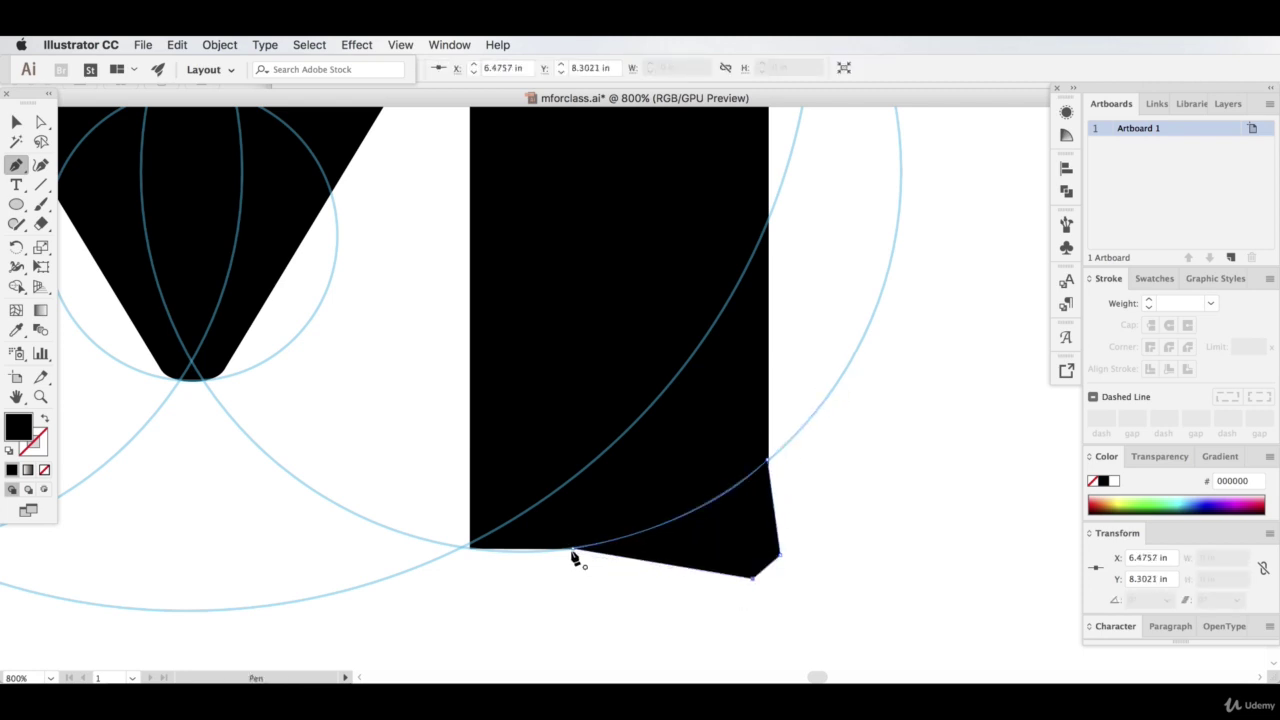
Turn the corner shape into an unfilled outline with stroke colour 1649EF
click(16, 121)
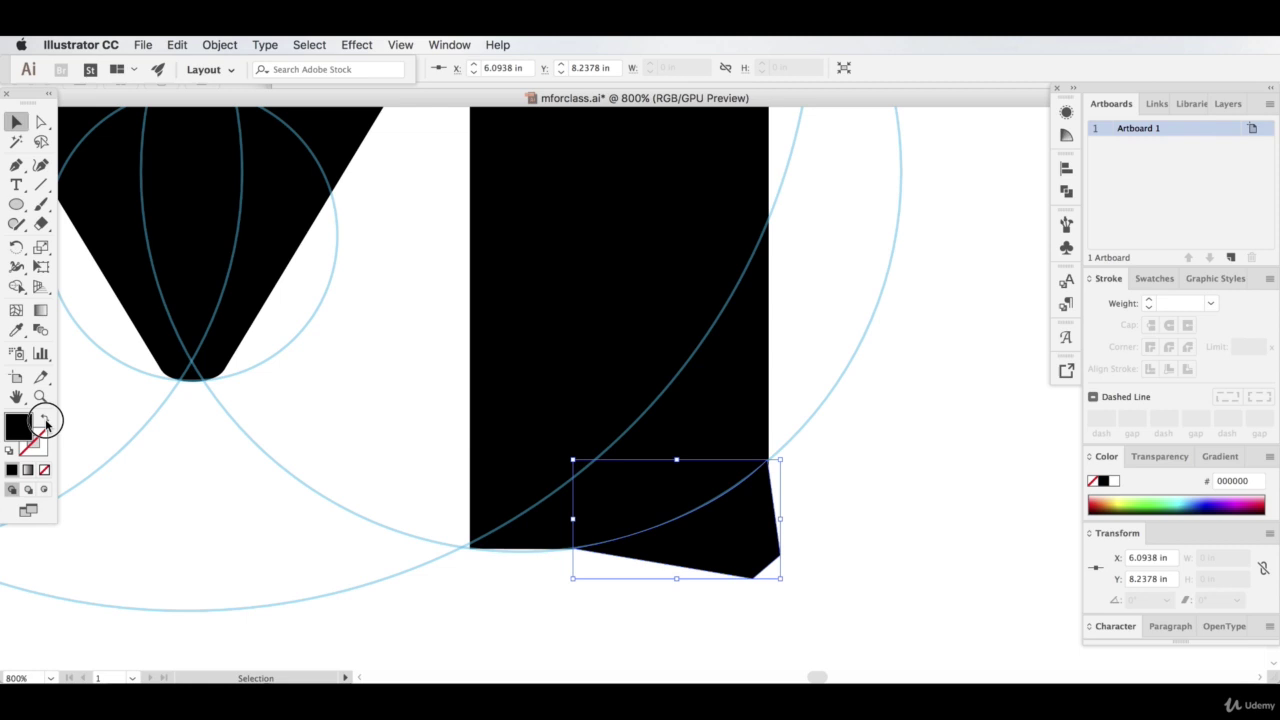
click(43, 419)
click(491, 580)
click(765, 567)
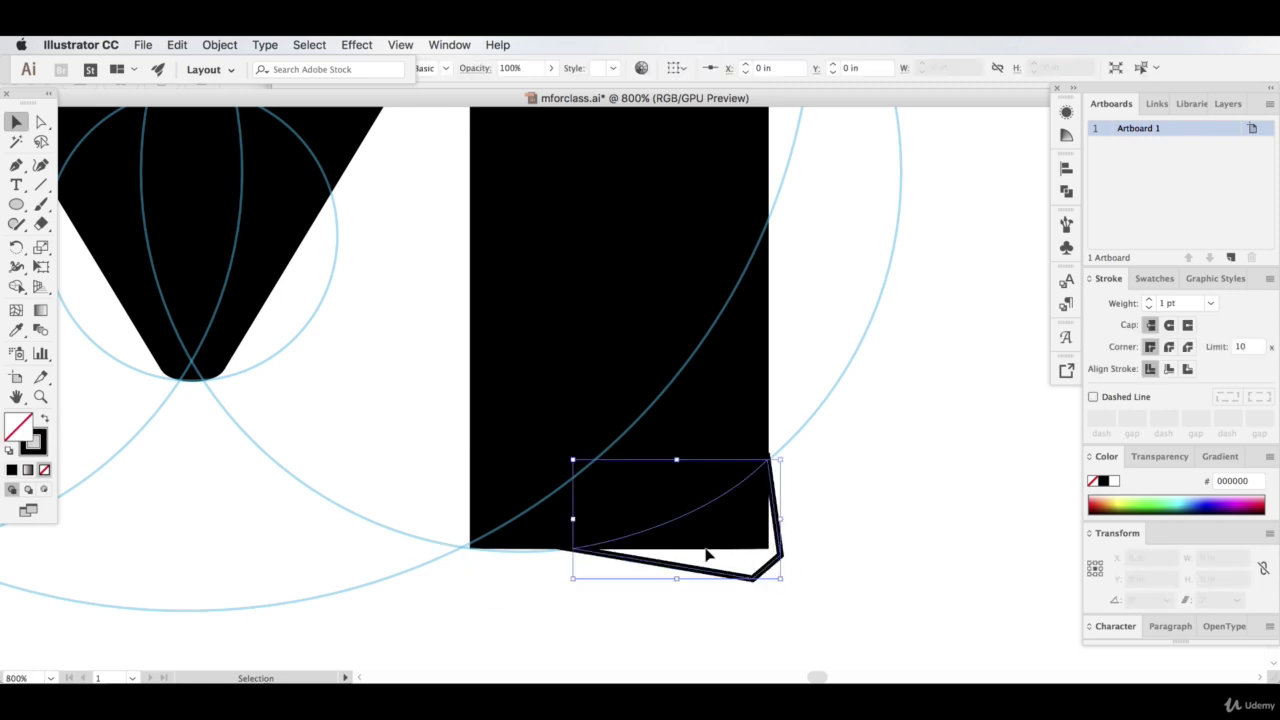
double_click(35, 446)
click(860, 464)
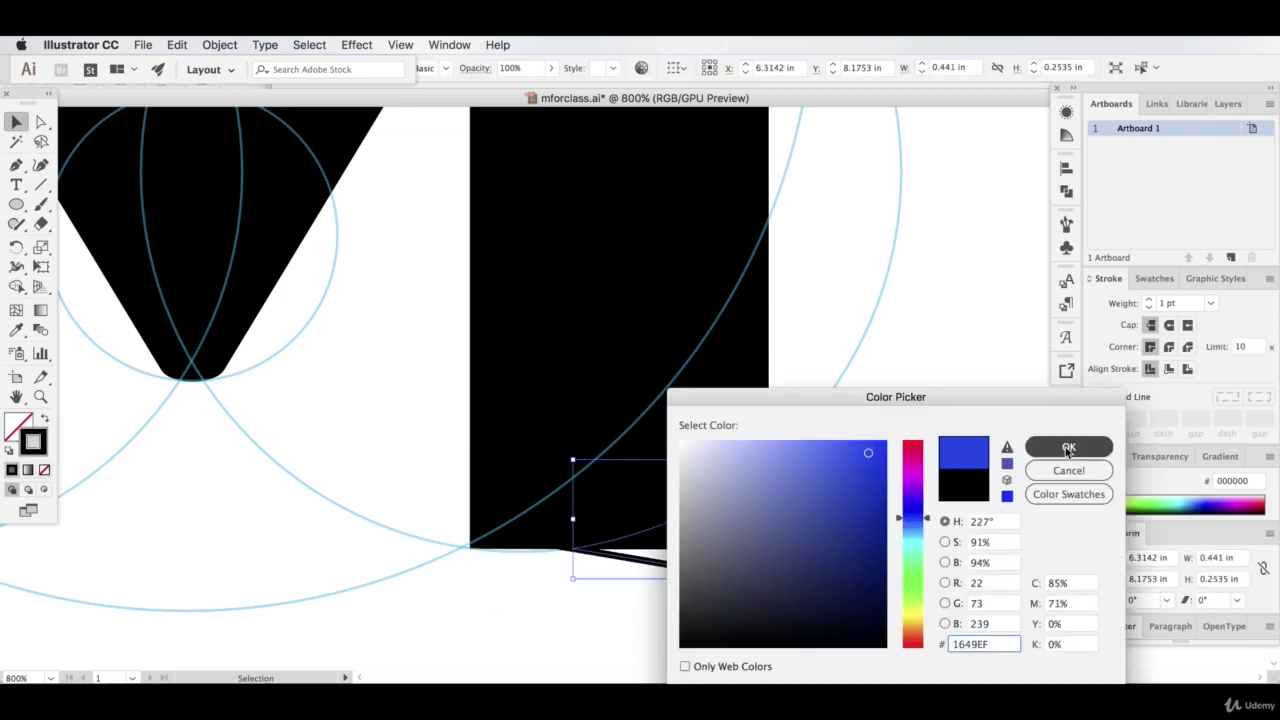
click(1068, 446)
click(700, 553)
Swap the corner shape's stroke and fill so it is solid blue without a stroke, and deselect it
click(754, 487)
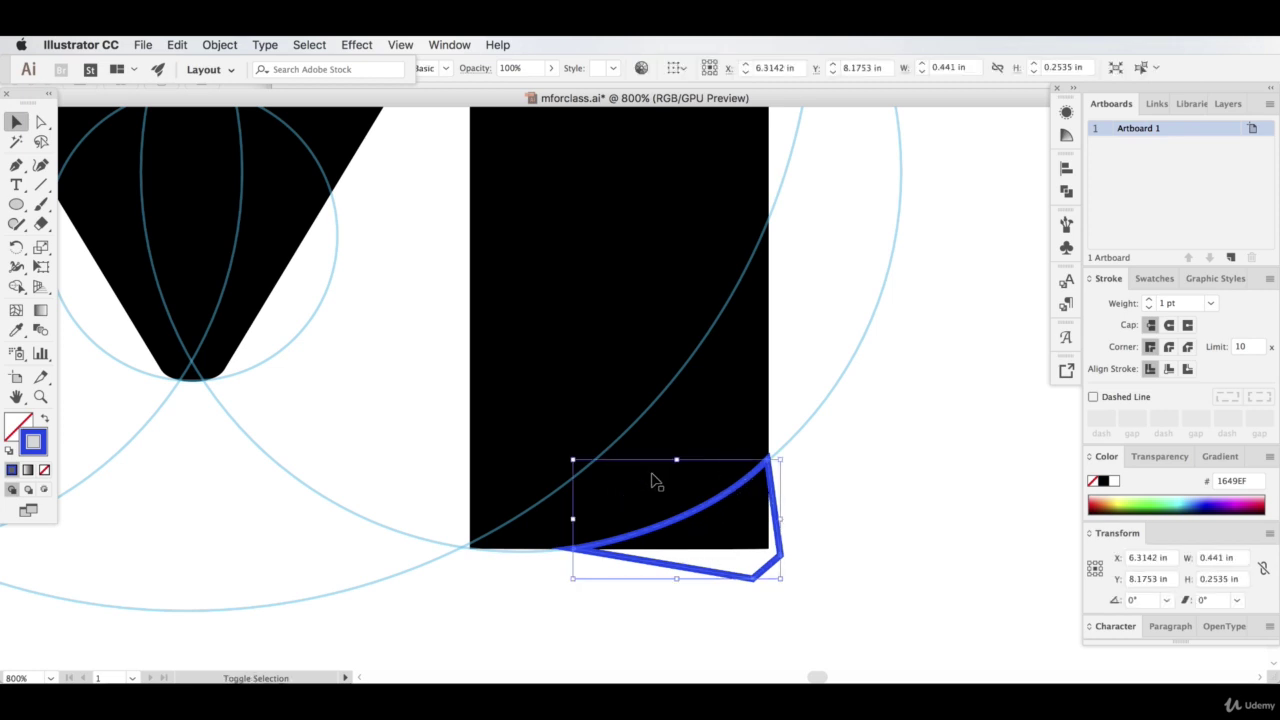
shift+click(733, 419)
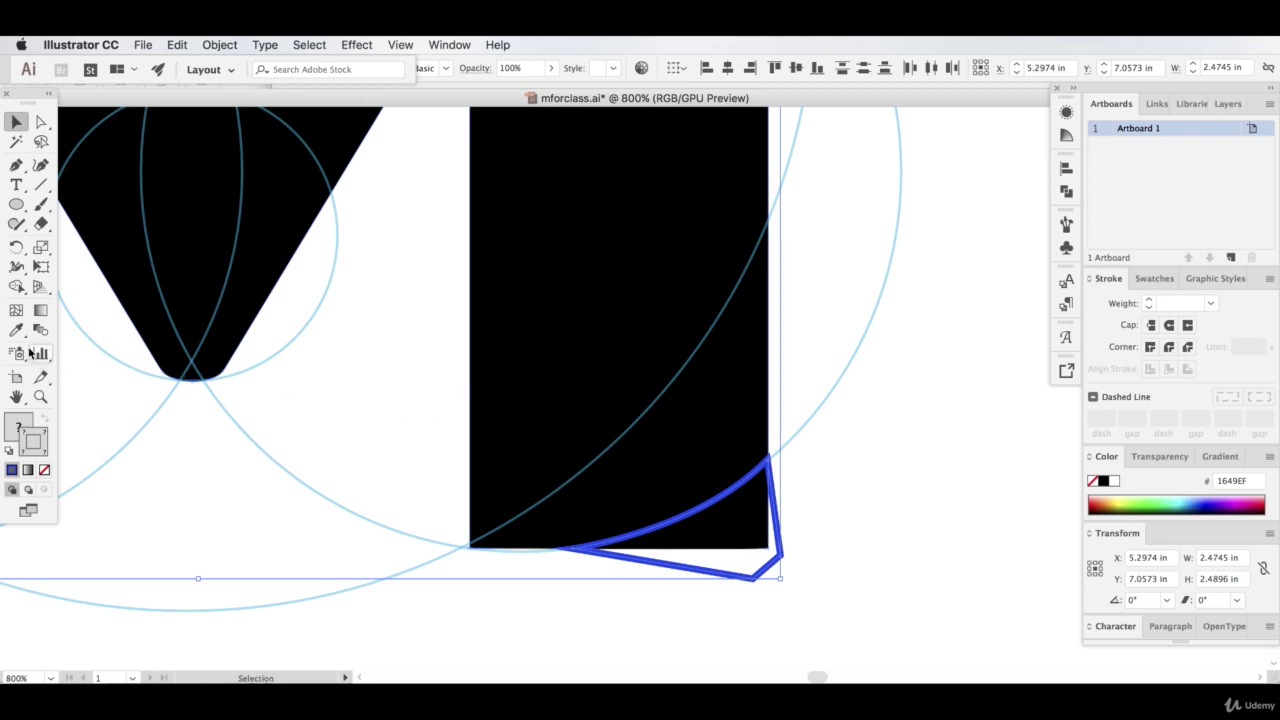
click(783, 509)
click(773, 503)
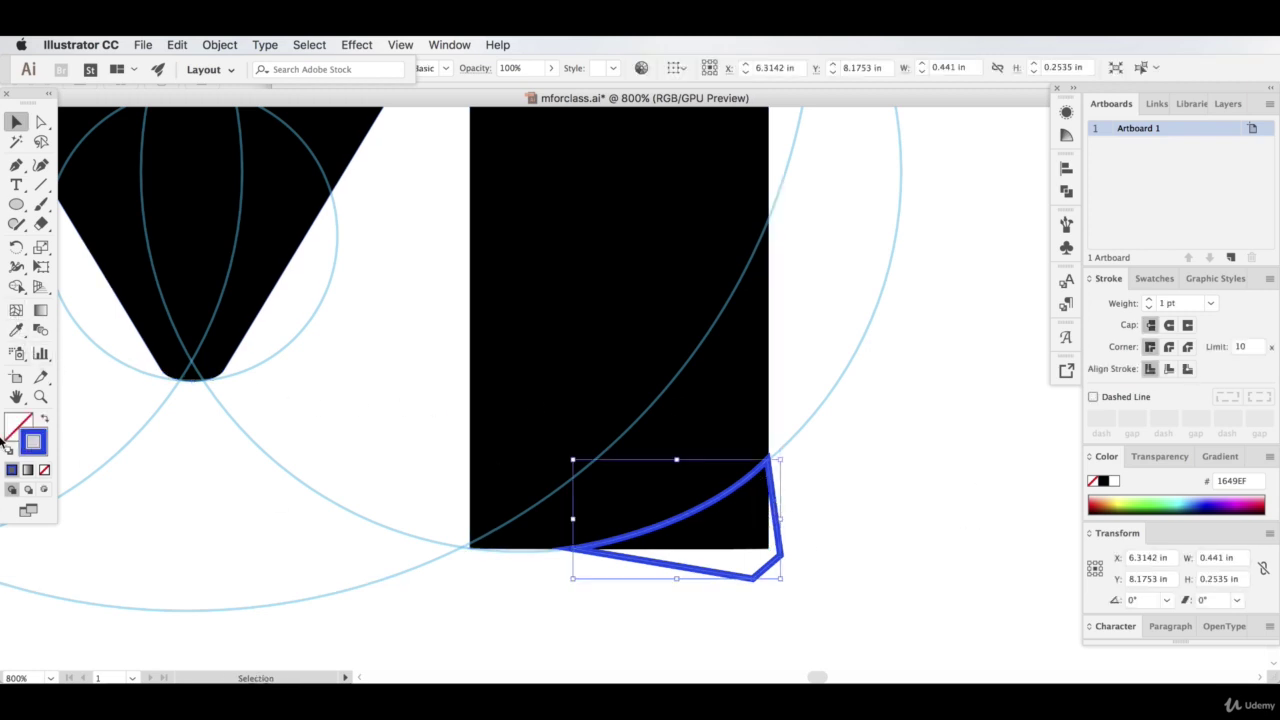
click(45, 422)
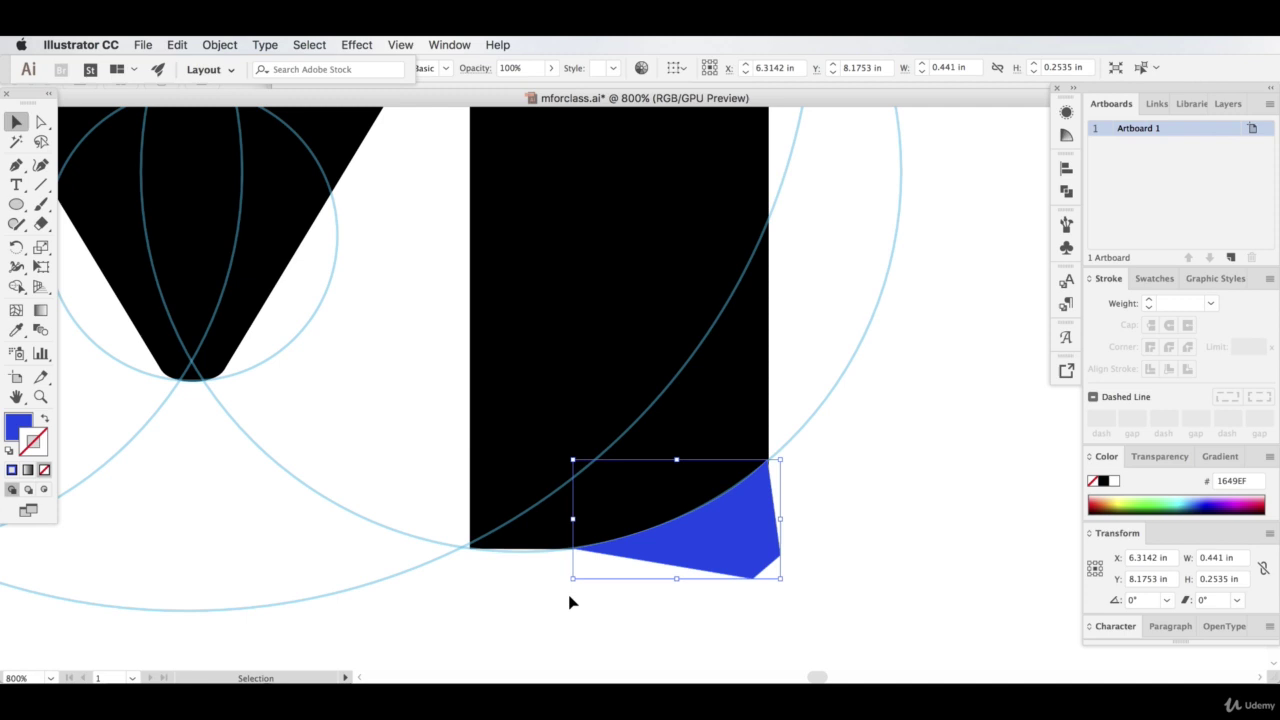
click(569, 602)
Cut the blue corner shape out of the M's right leg with the Shape Builder tool, and deselect the artwork
click(775, 550)
shift+click(737, 414)
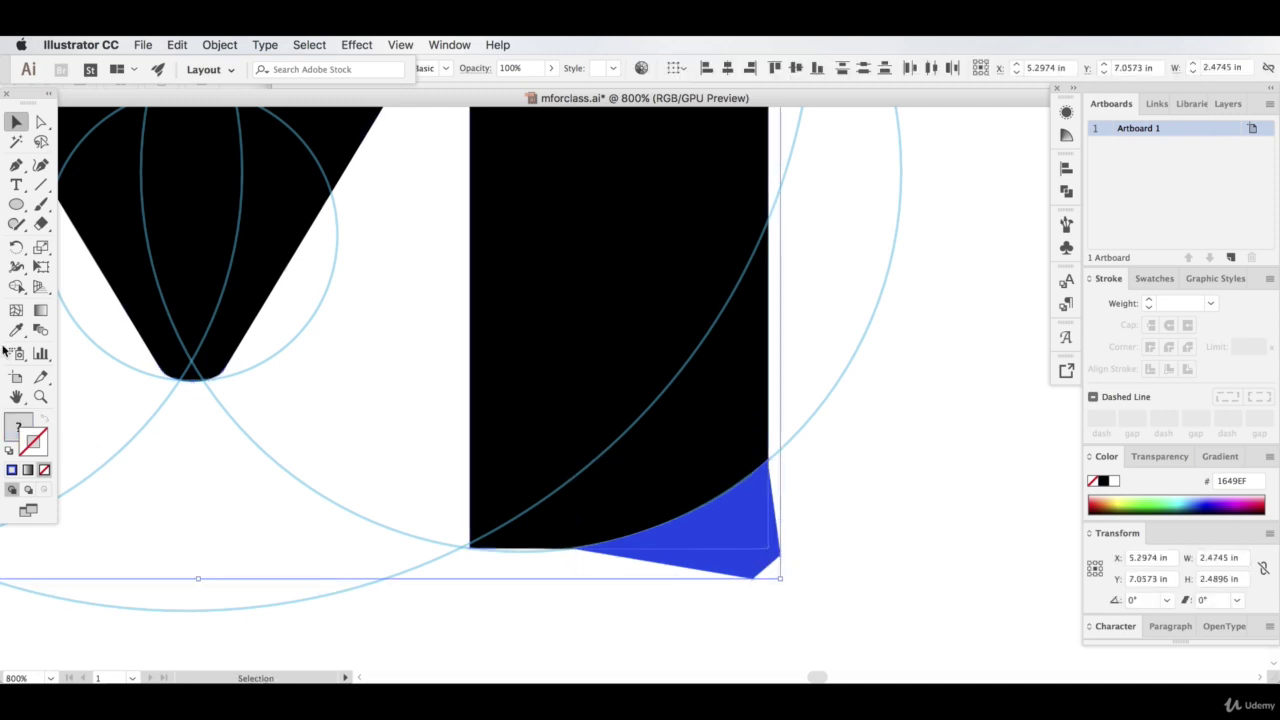
click(17, 287)
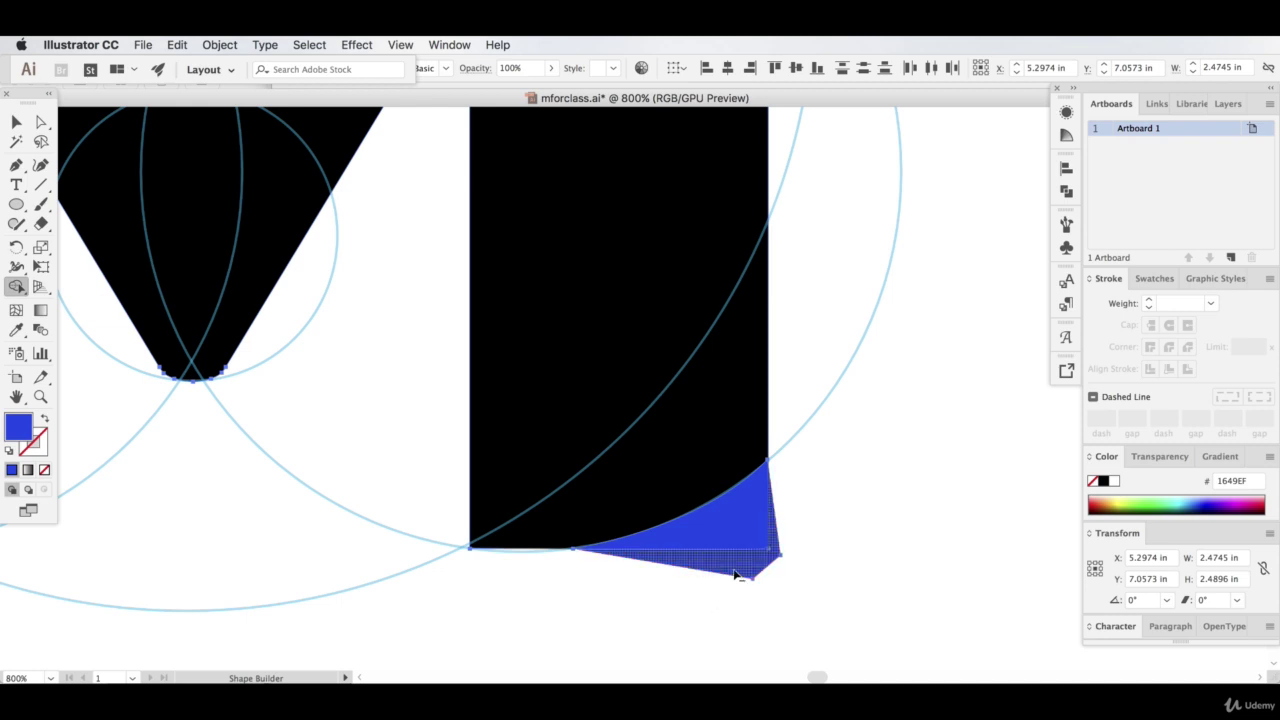
alt+click(735, 574)
click(14, 121)
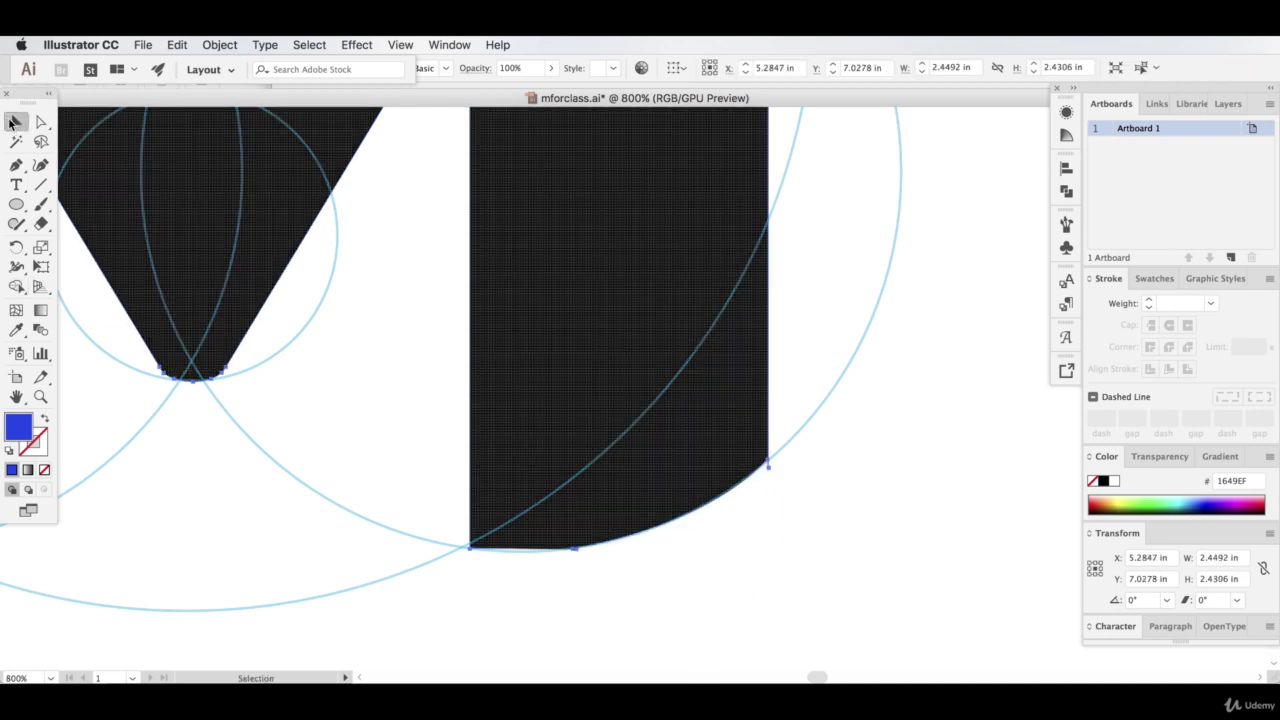
click(346, 499)
Refine the bottom edge of the M's right leg with an added anchor point so it follows the large guide circle
click(670, 457)
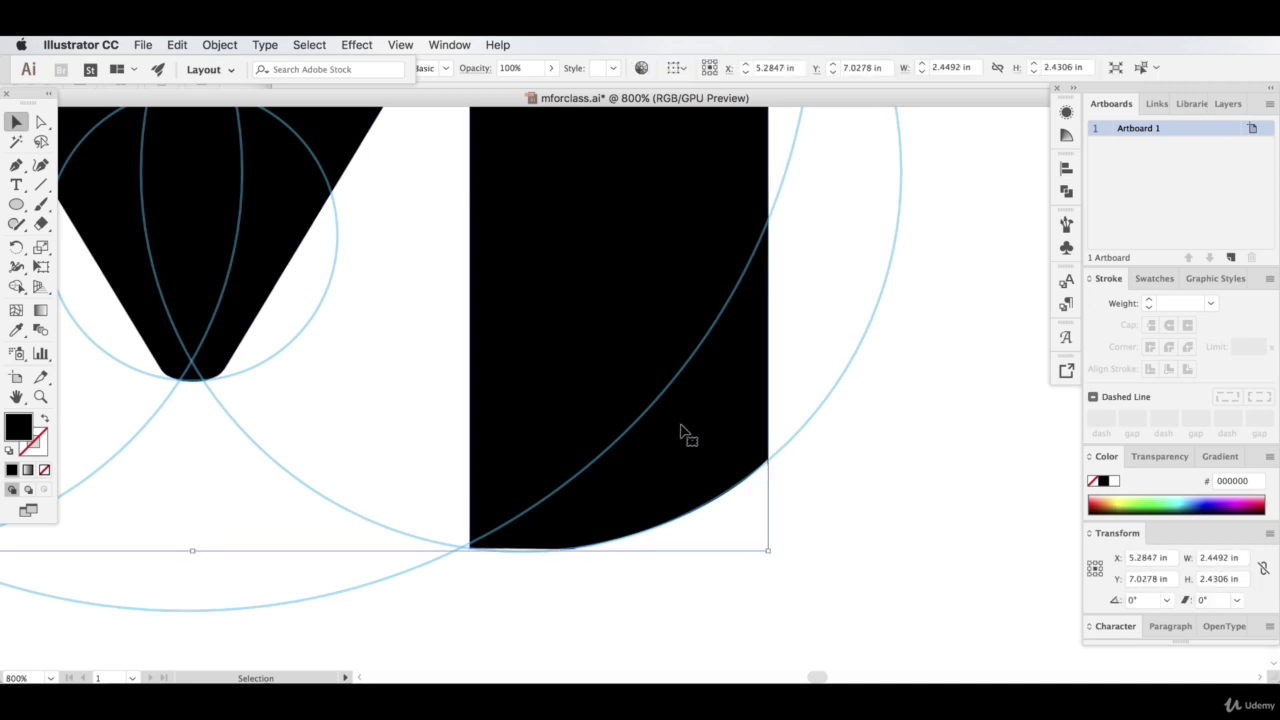
key(super+equal)
scroll(718, 437, down, 10)
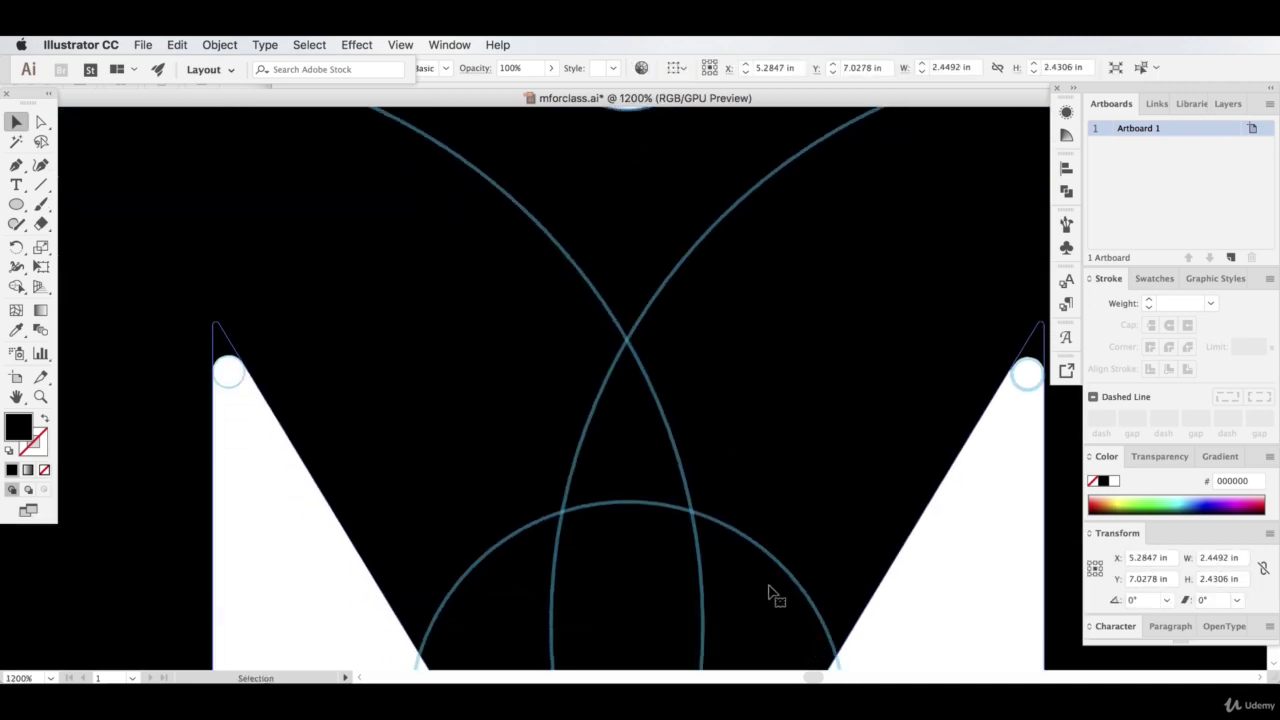
scroll(797, 658, down, 4)
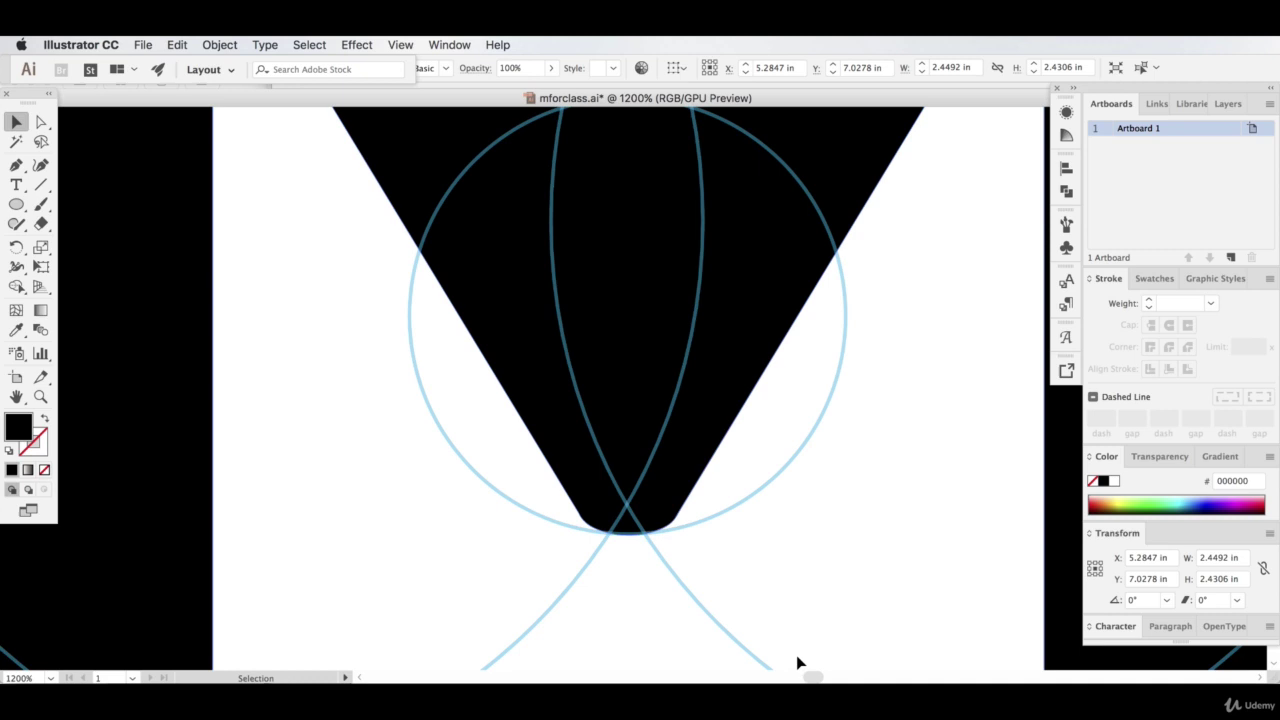
scroll(805, 668, right, 10)
scroll(855, 580, down, 2)
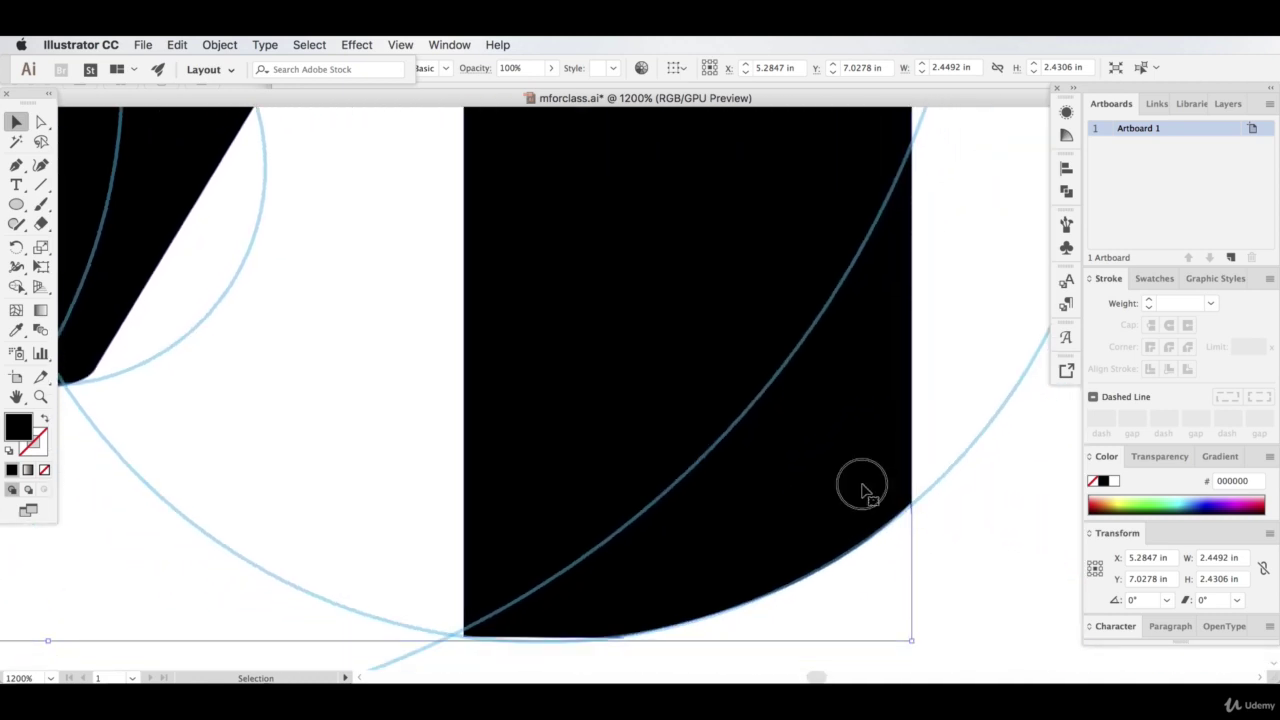
drag(15, 164, 72, 205)
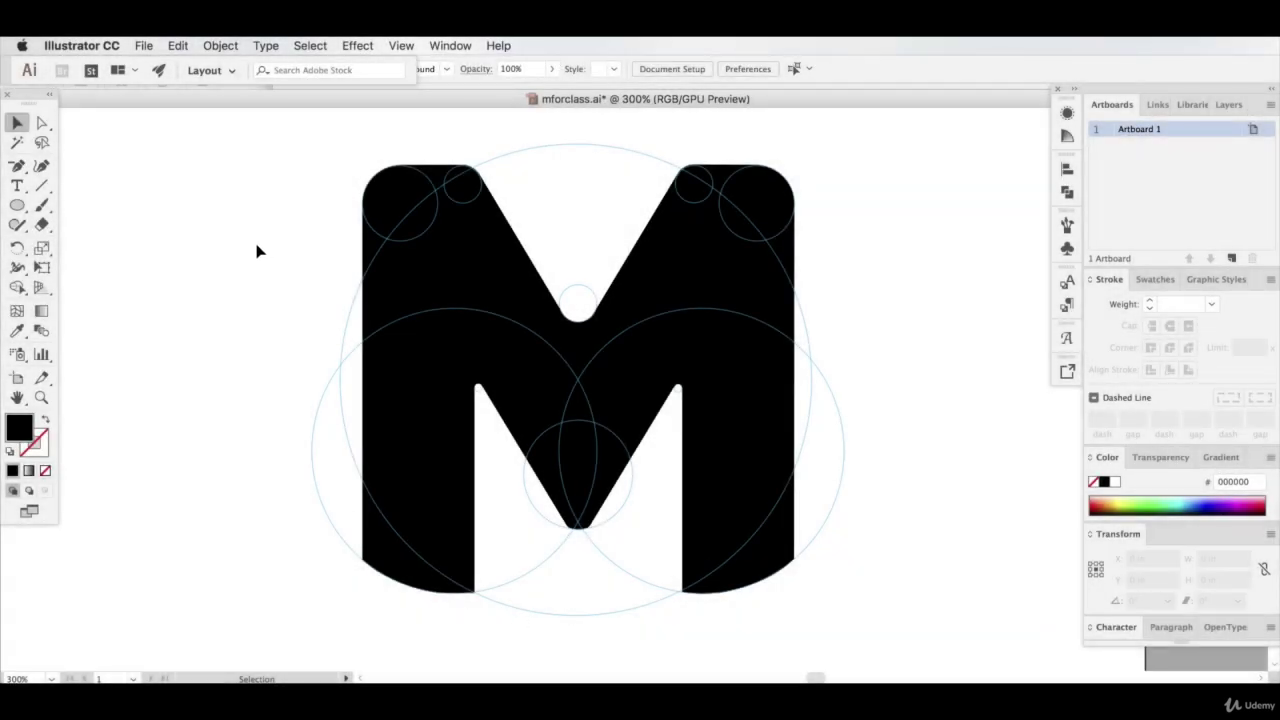
drag(265, 165, 912, 620)
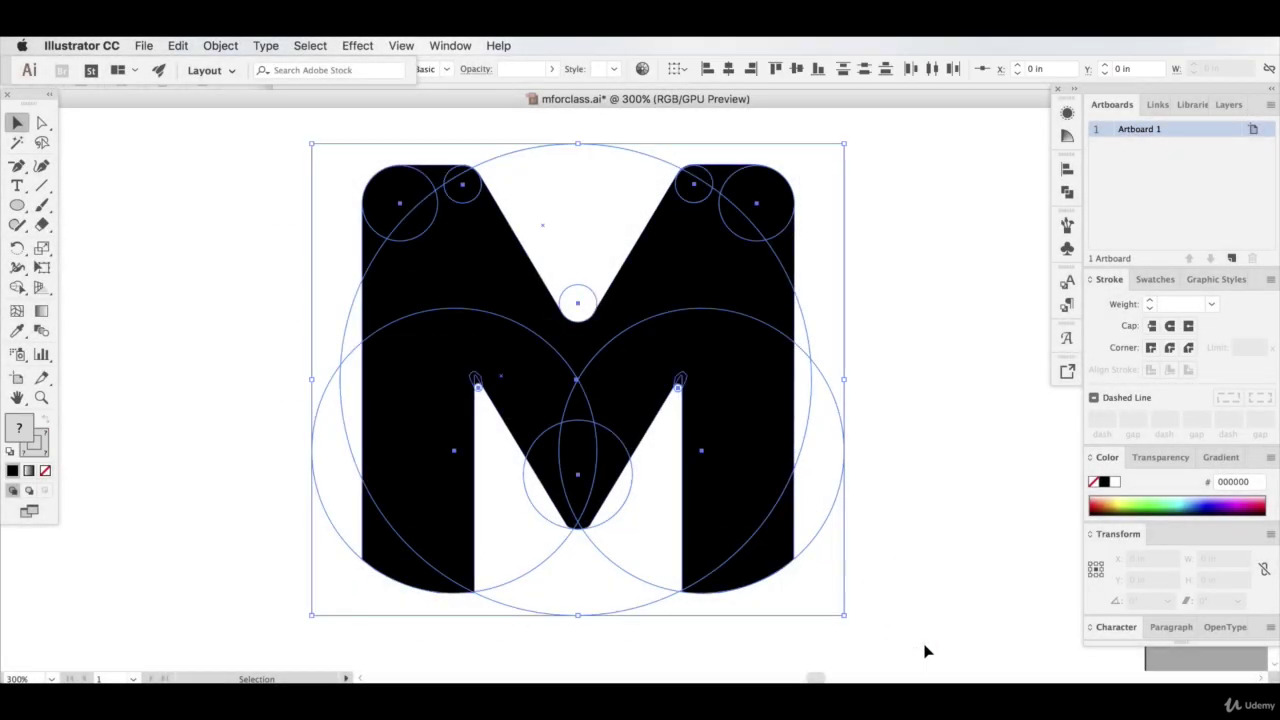
shift+click(706, 269)
drag(542, 225, 366, 224)
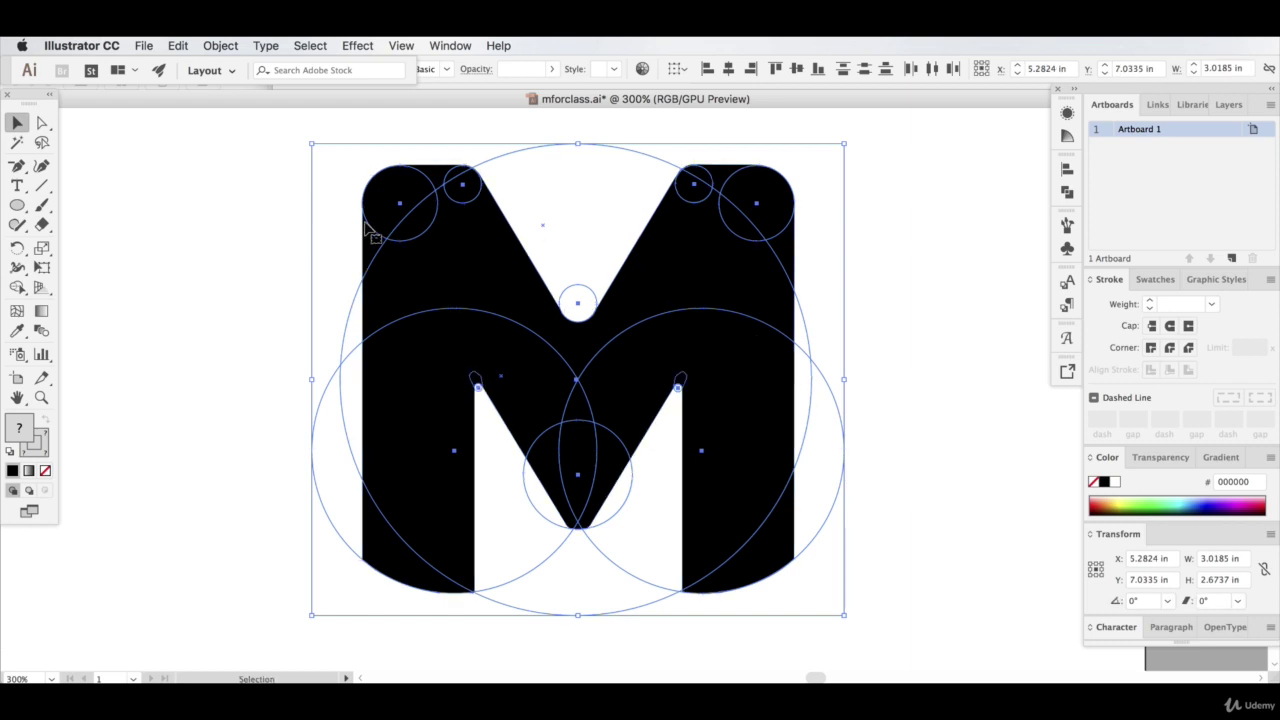
click(197, 371)
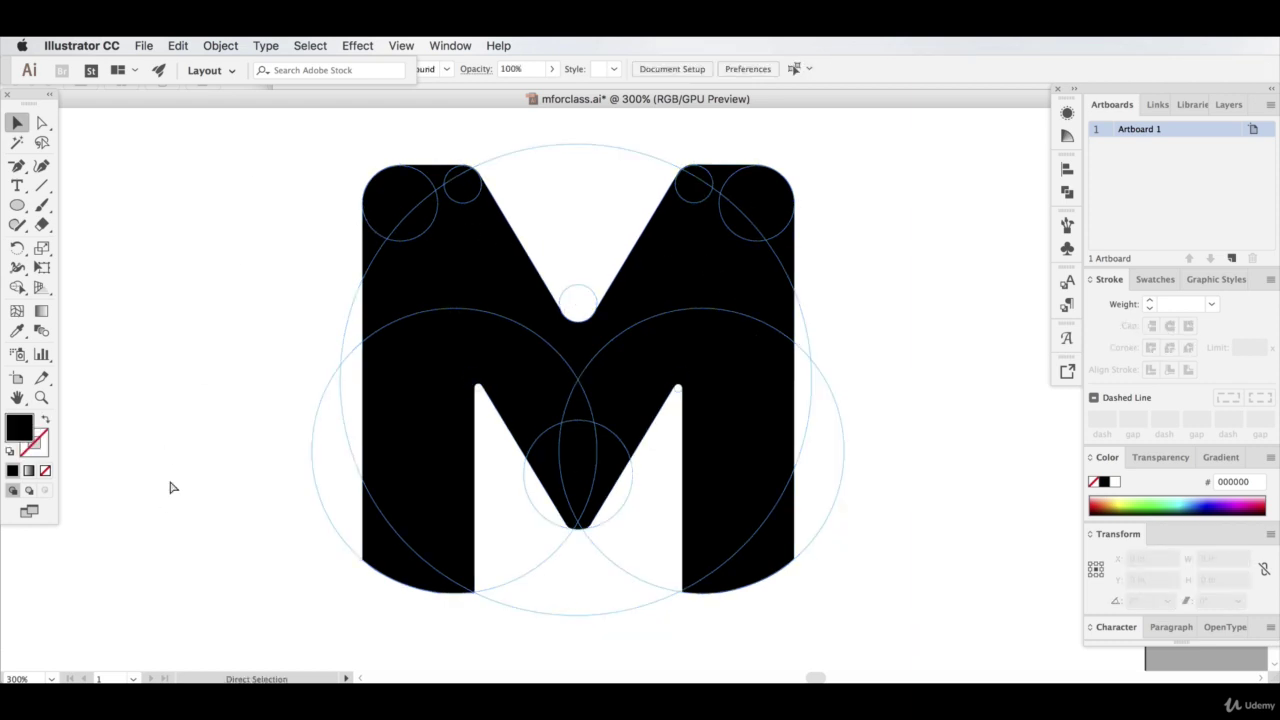
Duplicate the M with its guide circles to the right of the artboard, and delete the guide circles from the original
key(ctrl+minus)
key(ctrl+minus)
drag(451, 214, 743, 506)
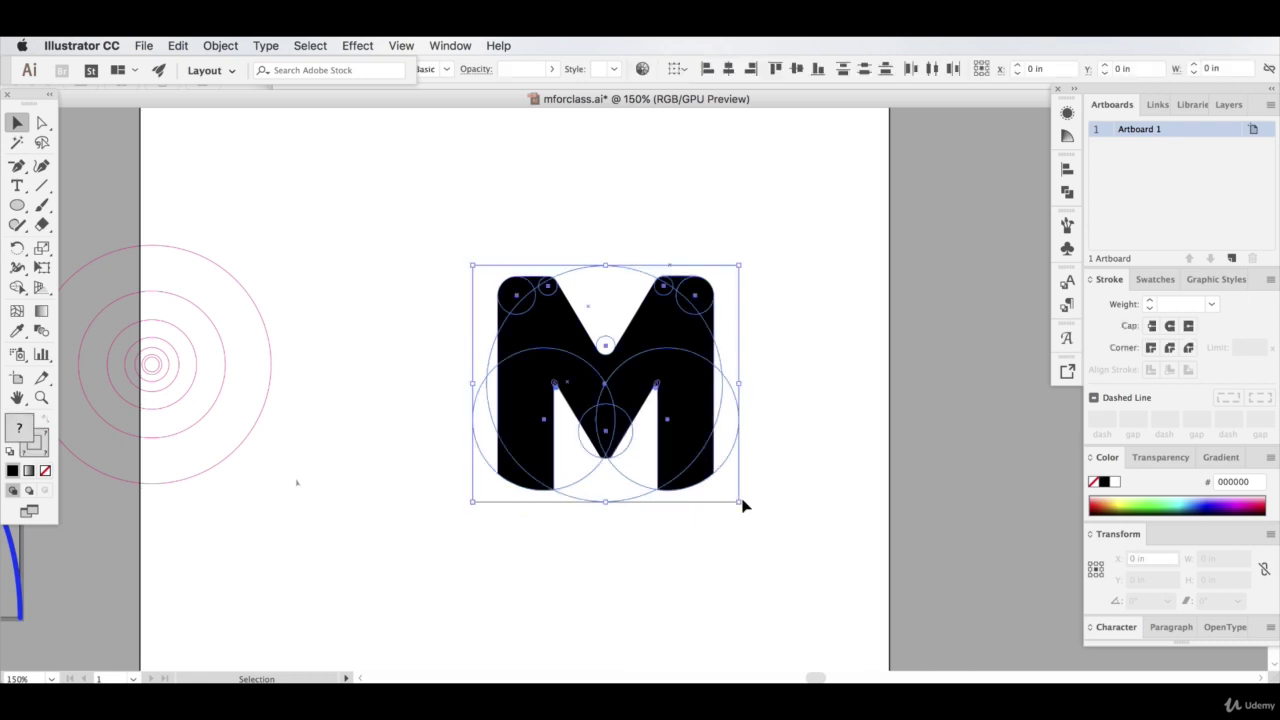
key(a)
key(super+v)
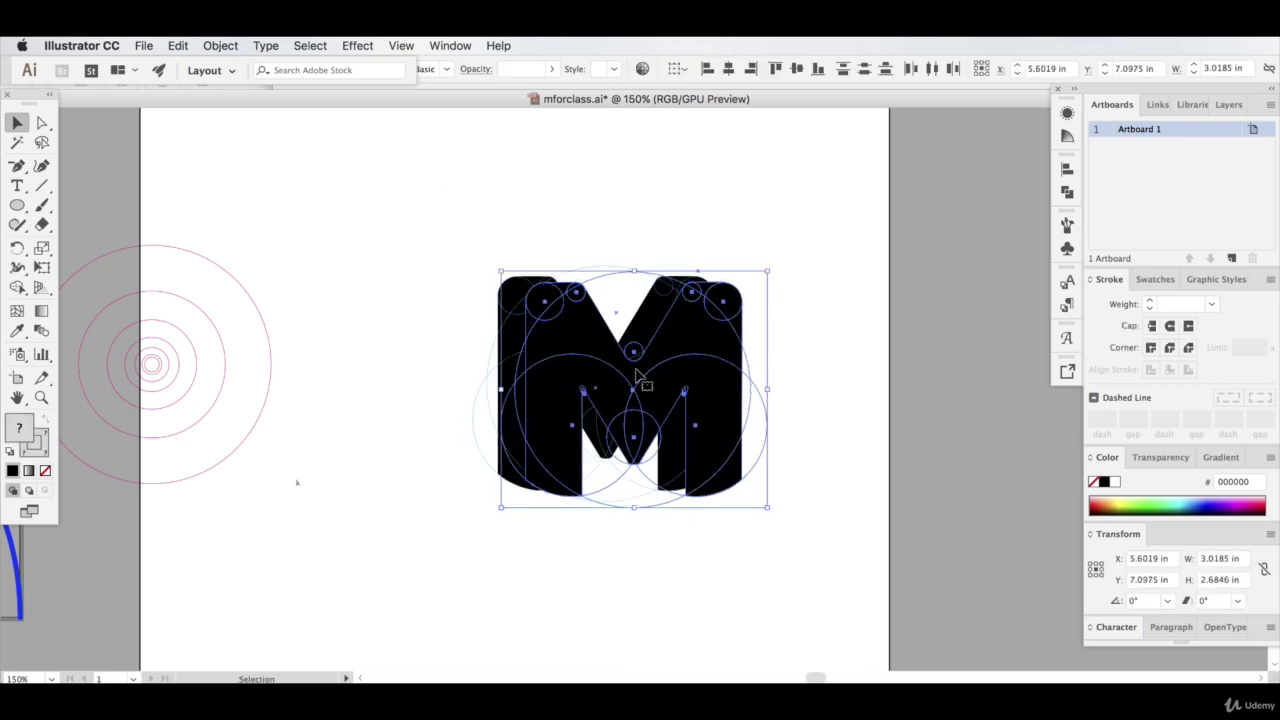
drag(569, 342, 974, 423)
click(626, 243)
drag(355, 240, 837, 569)
key(Delete)
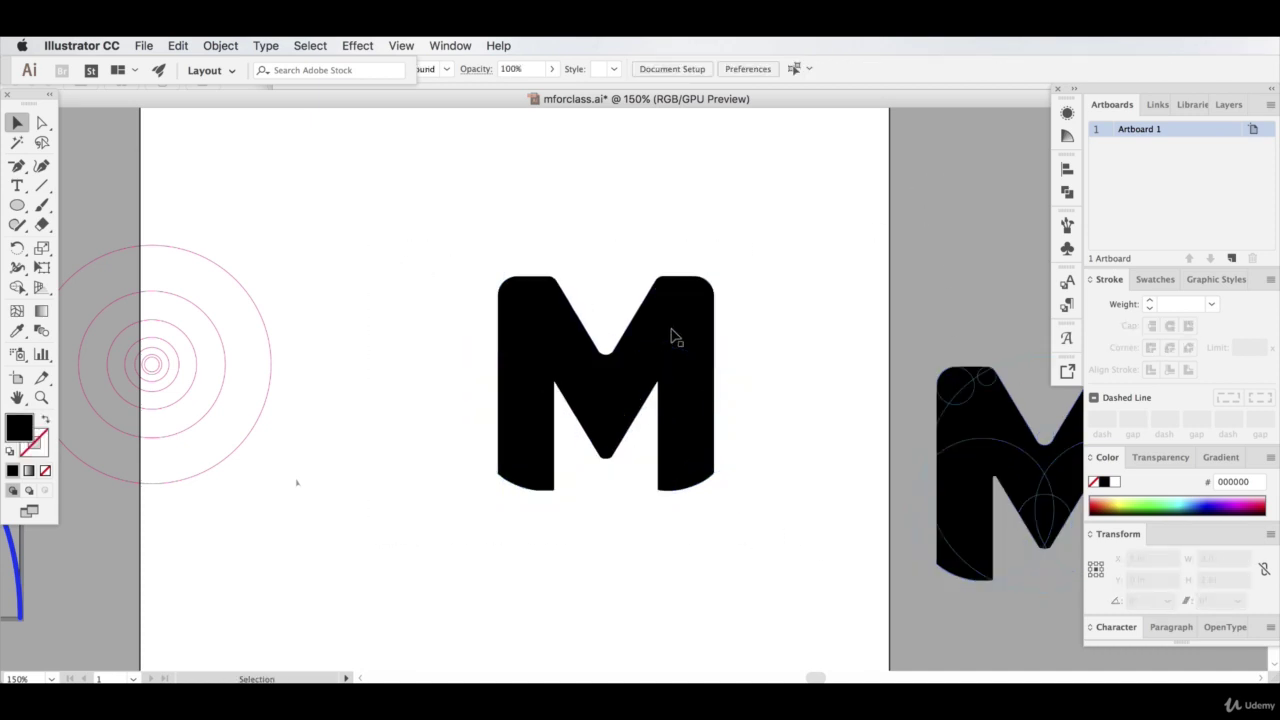
Examine the bottom edges and corners of the M's legs up close without the guide circles
key(a)
key(super+equal)
key(super+equal)
key(super+equal)
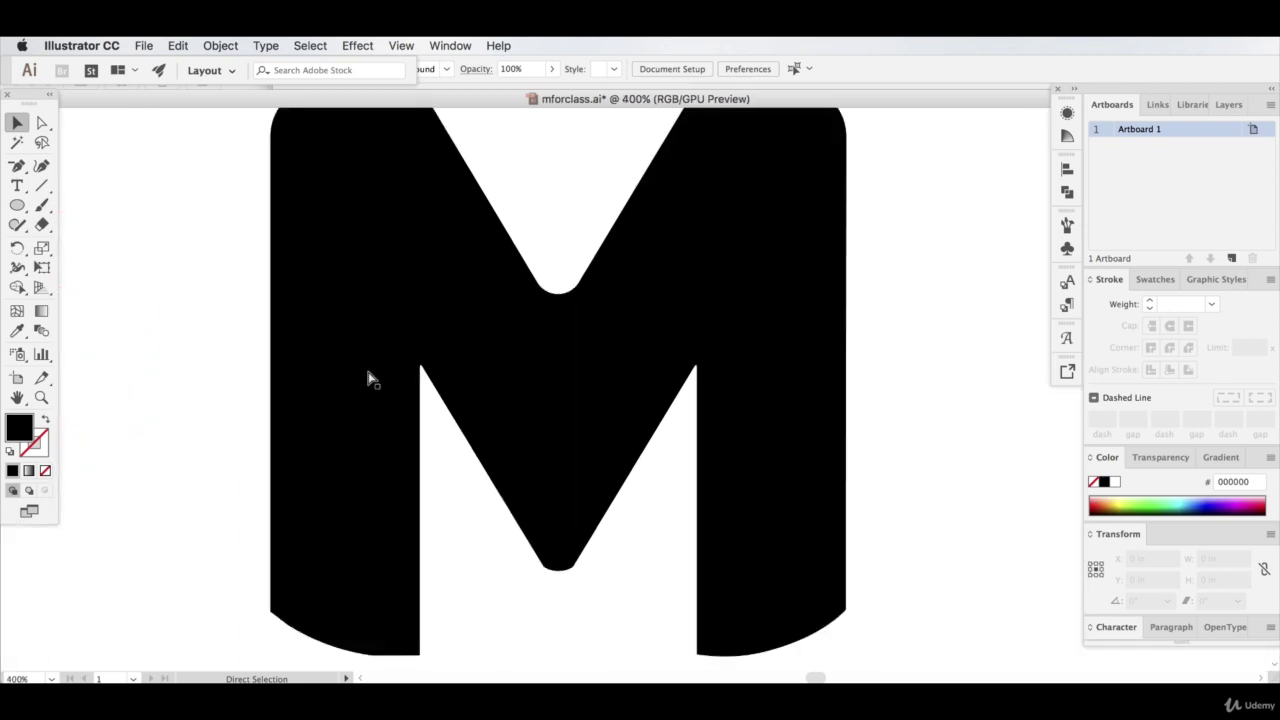
key(v)
scroll(443, 460, down, 5)
click(365, 443)
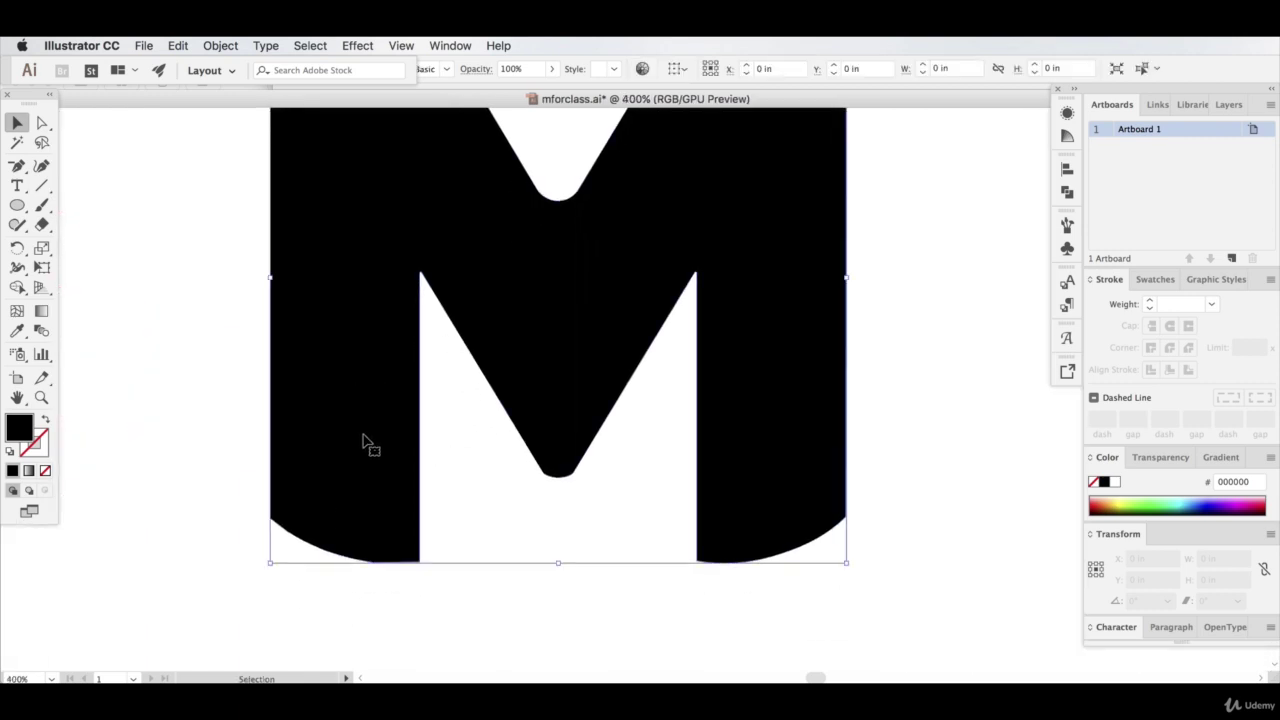
scroll(330, 520, down, 4)
click(320, 586)
key(a)
key(super+equal)
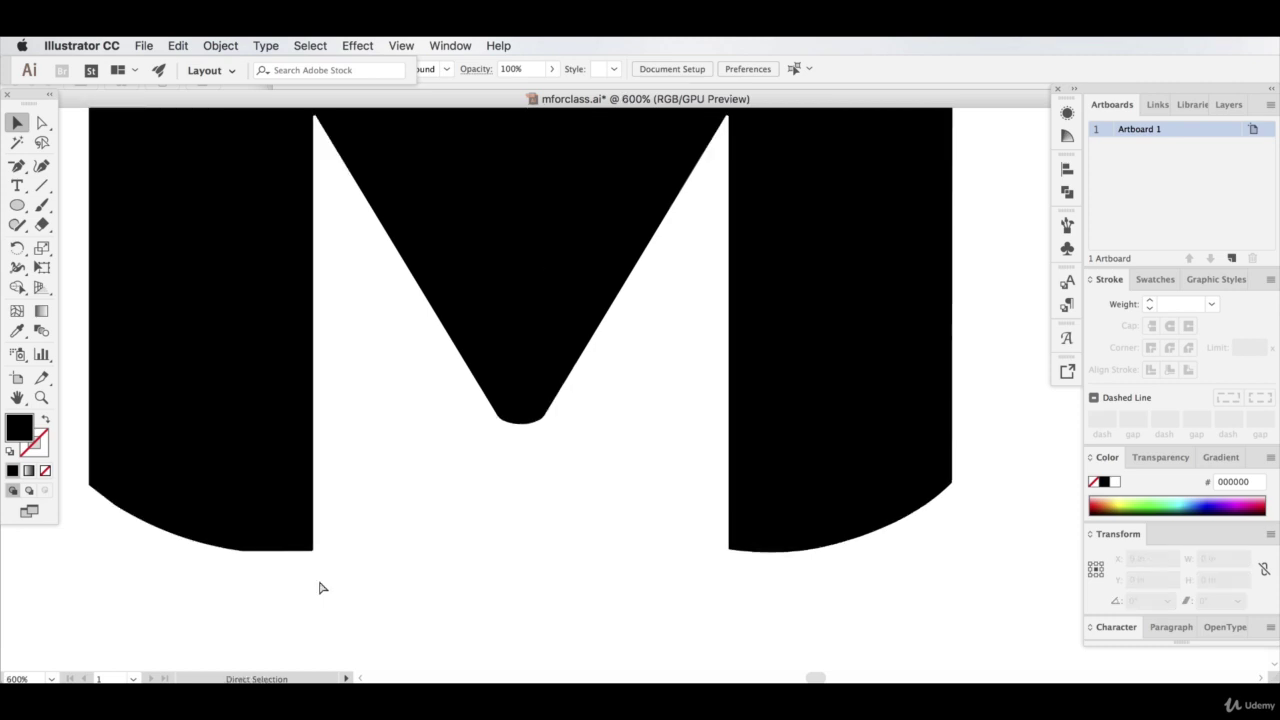
Refine the left leg's bottom edge and inner corner point using the Direct Selection and Curvature tools
key(v)
click(300, 541)
click(223, 558)
click(41, 122)
click(307, 553)
click(311, 551)
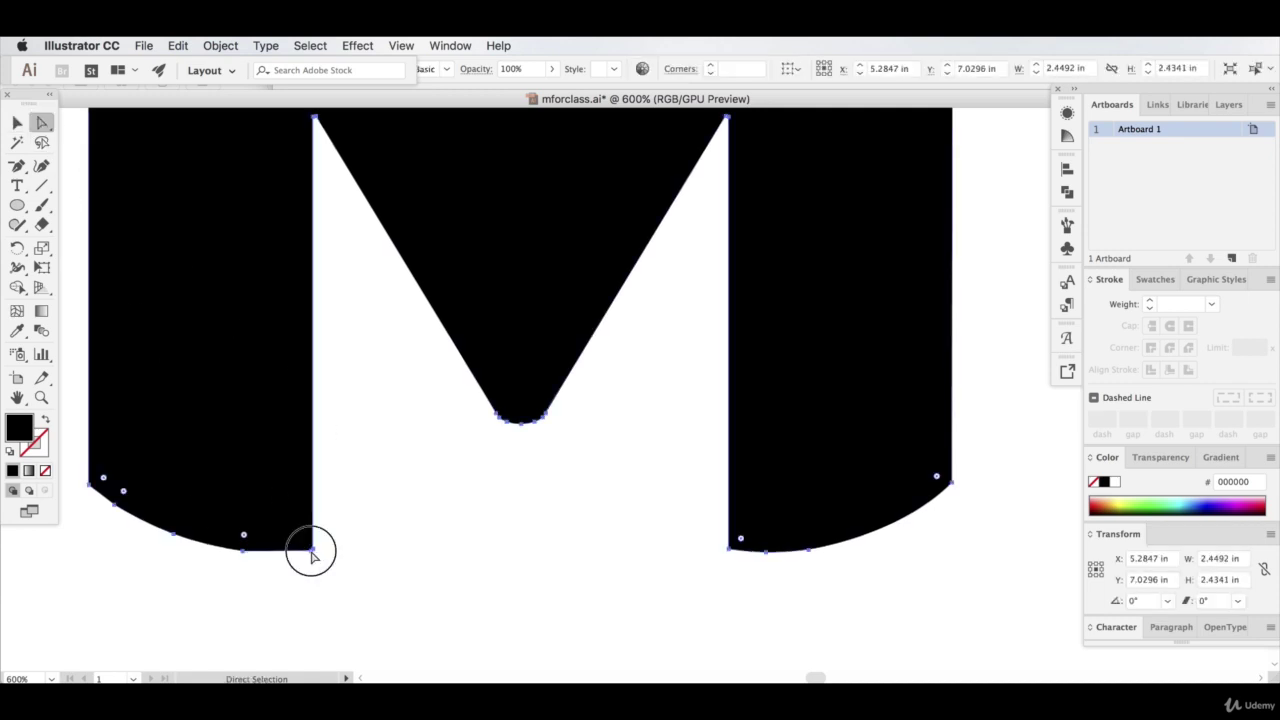
click(41, 165)
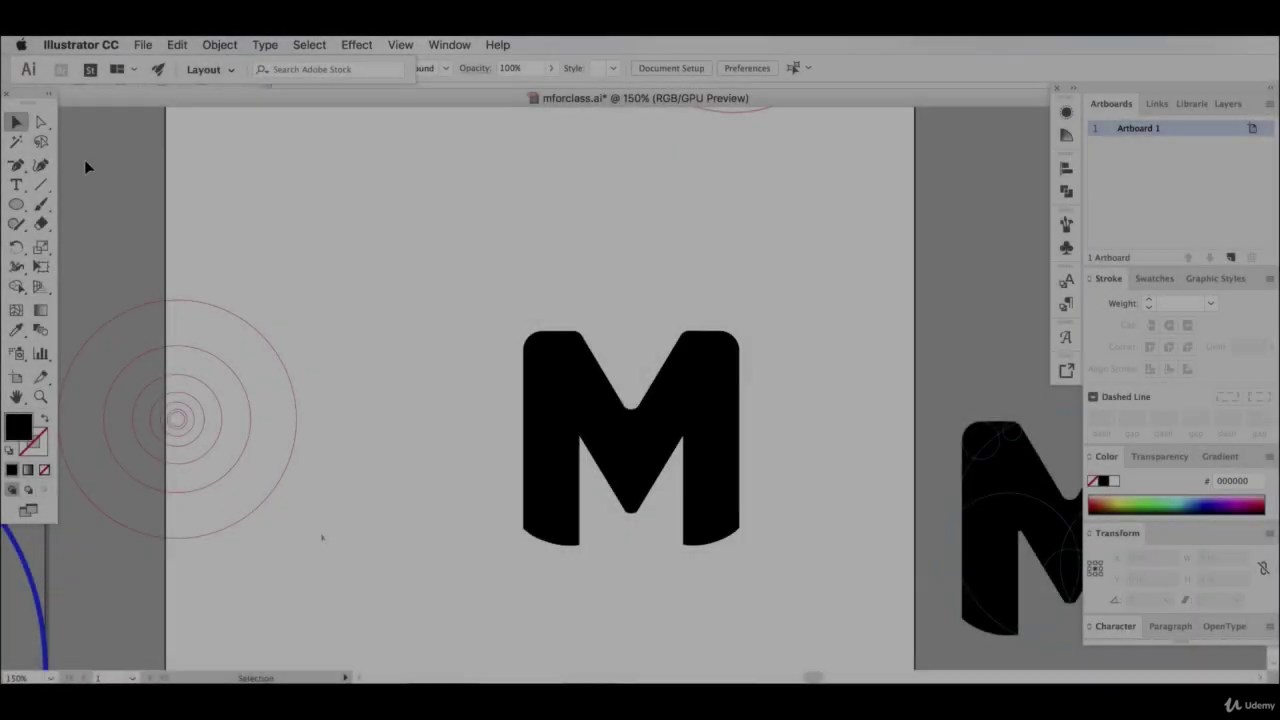
Clear the red circles and the small stray mark off the artboard, and move the M to its upper middle
click(16, 122)
drag(250, 270, 90, 264)
click(409, 274)
click(714, 471)
drag(714, 471, 612, 323)
click(289, 491)
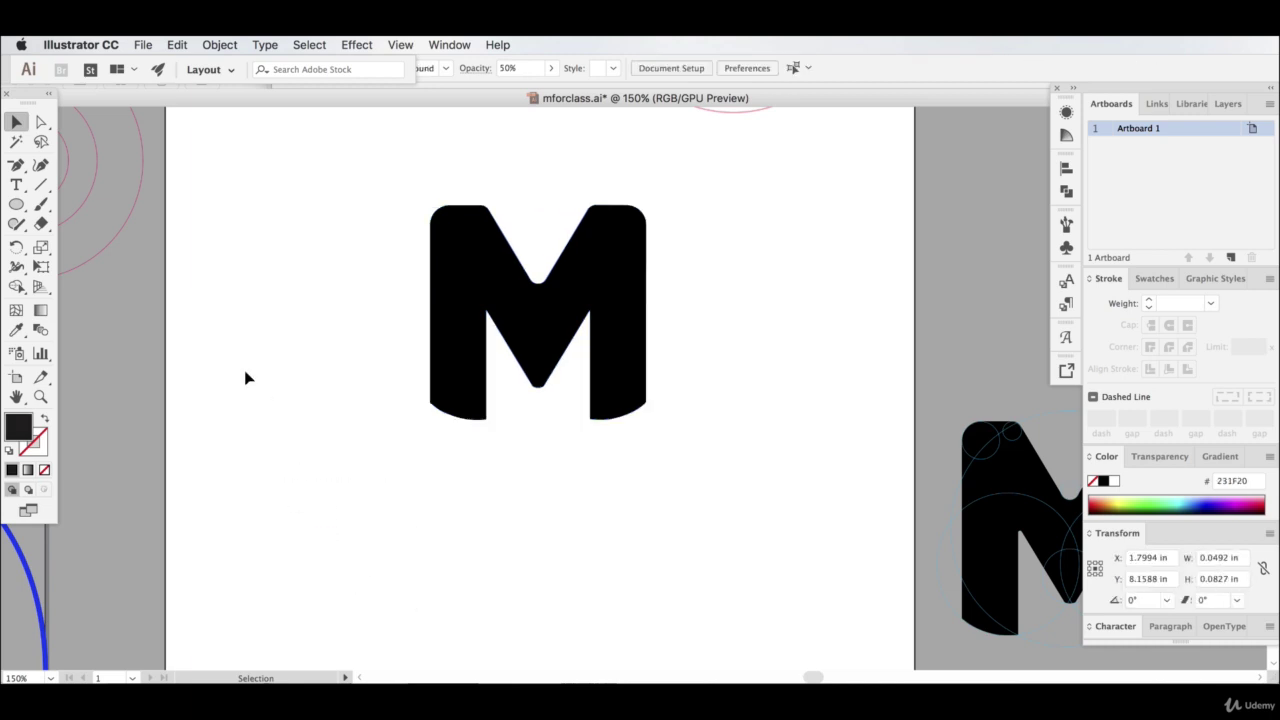
Add the text MARSH below the M and set its font to Open Sans Bold
click(16, 185)
click(316, 557)
text(MARSH)
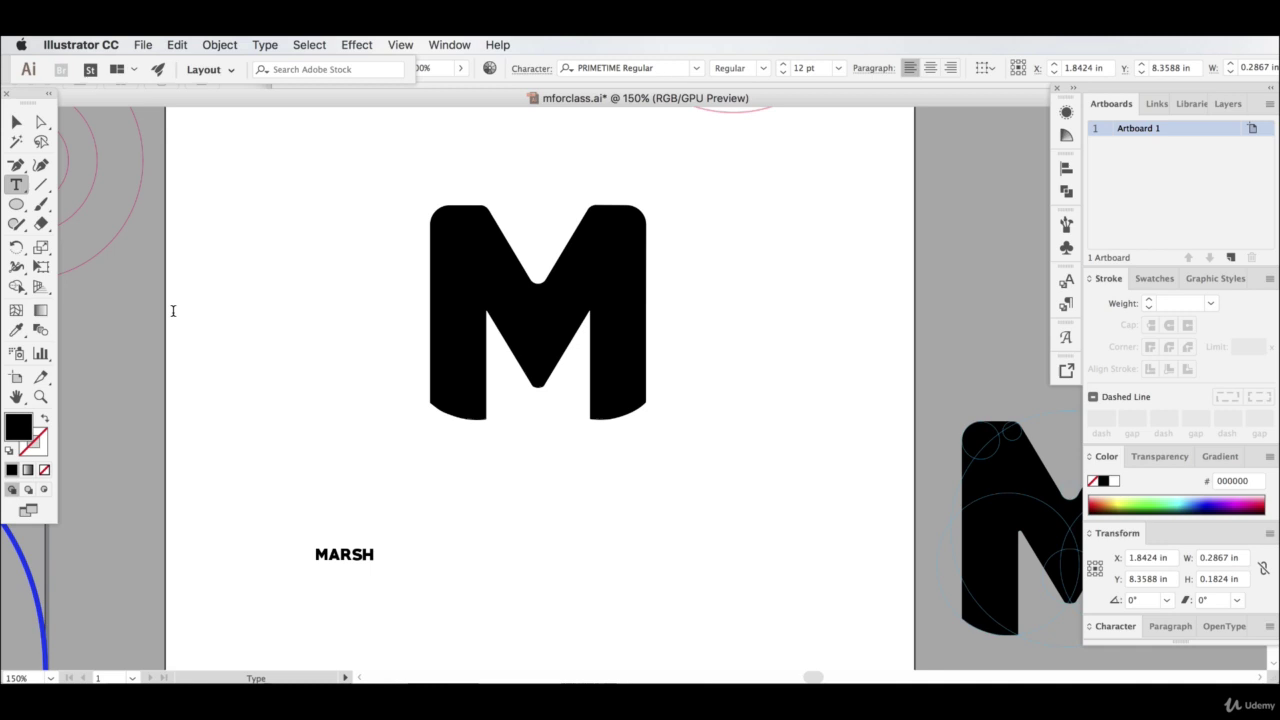
click(16, 121)
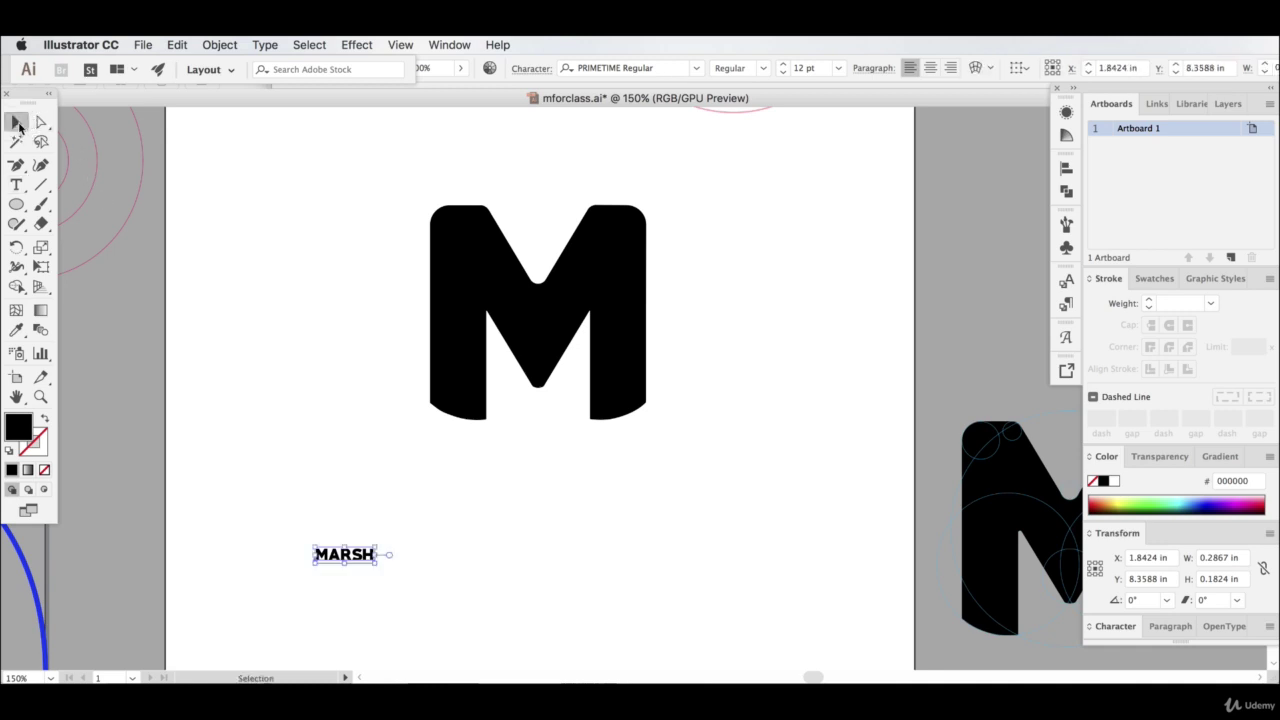
click(605, 70)
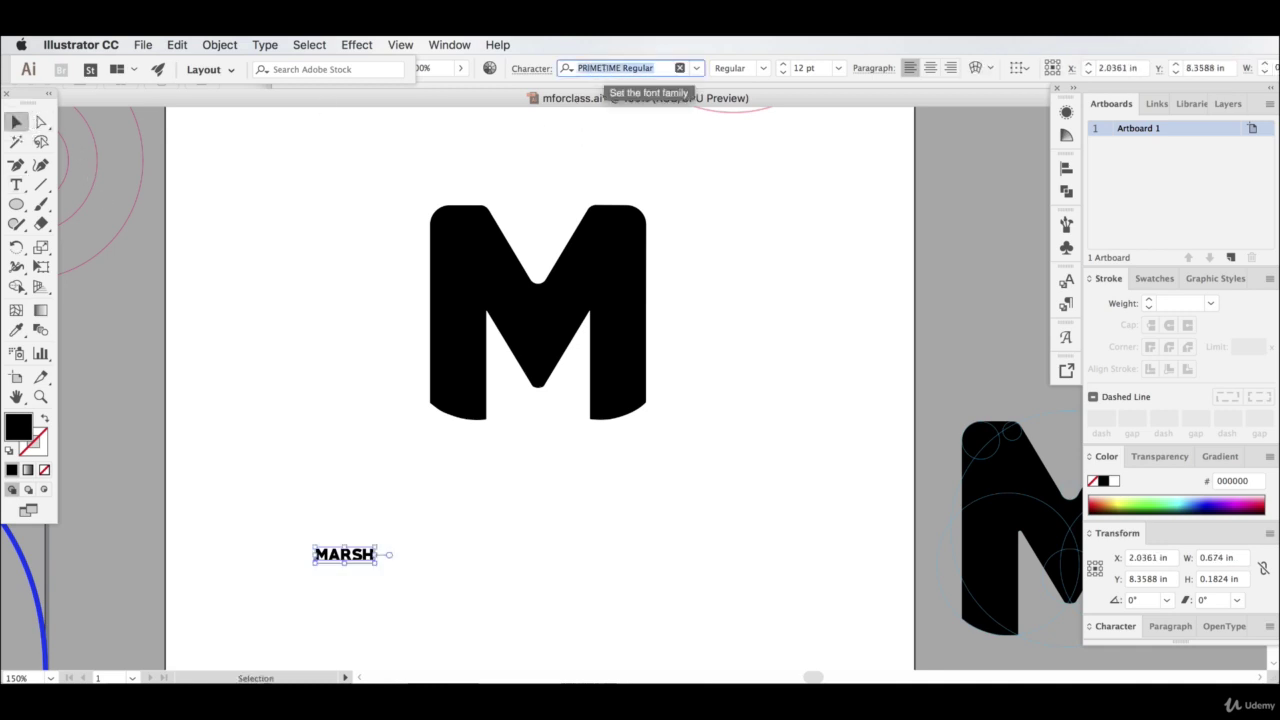
text(open)
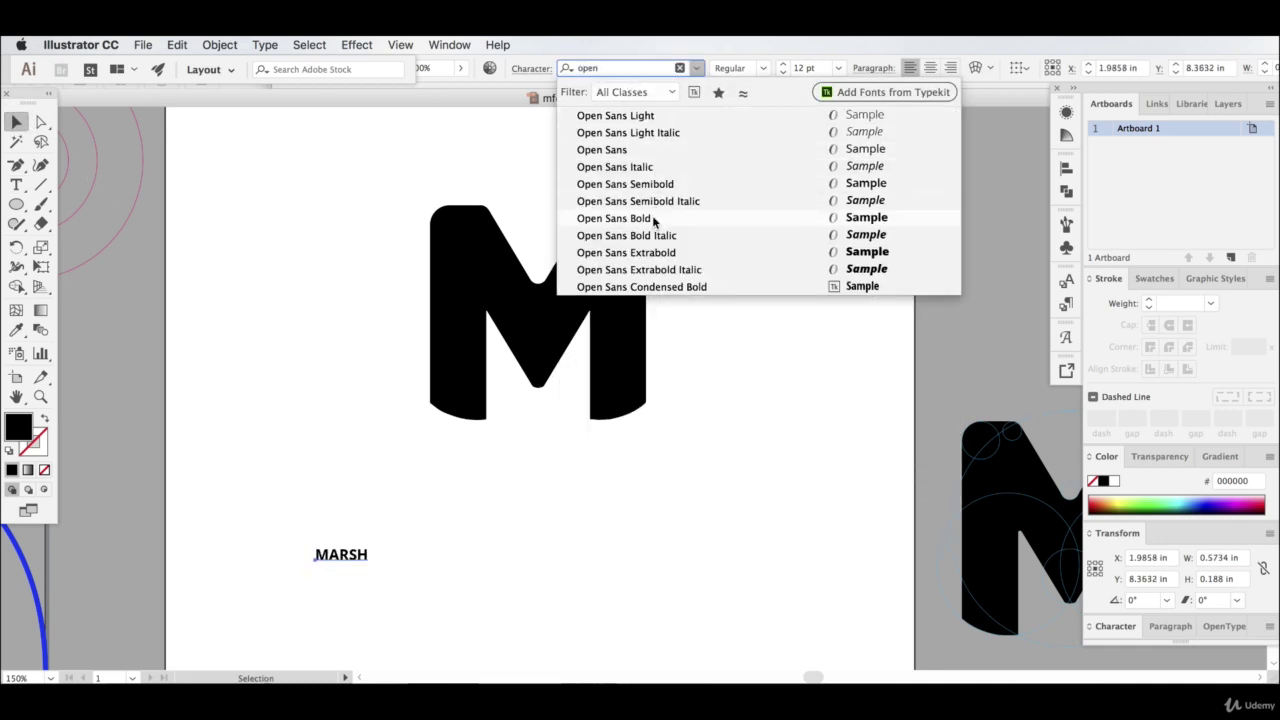
click(653, 218)
Enlarge the MARSH text to 61.88 pt and position it below the M
drag(369, 561, 590, 637)
drag(529, 574, 559, 514)
click(691, 540)
Set the tracking of the MARSH text to 1200
click(585, 524)
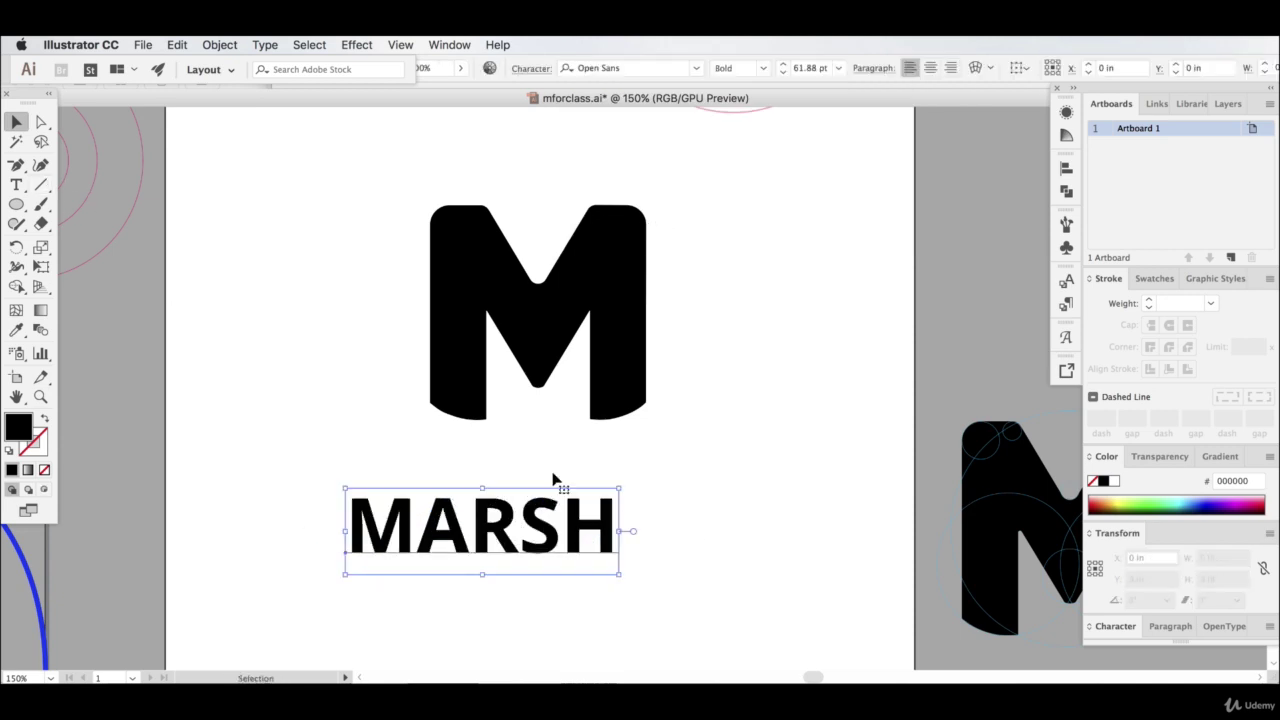
click(537, 72)
click(510, 167)
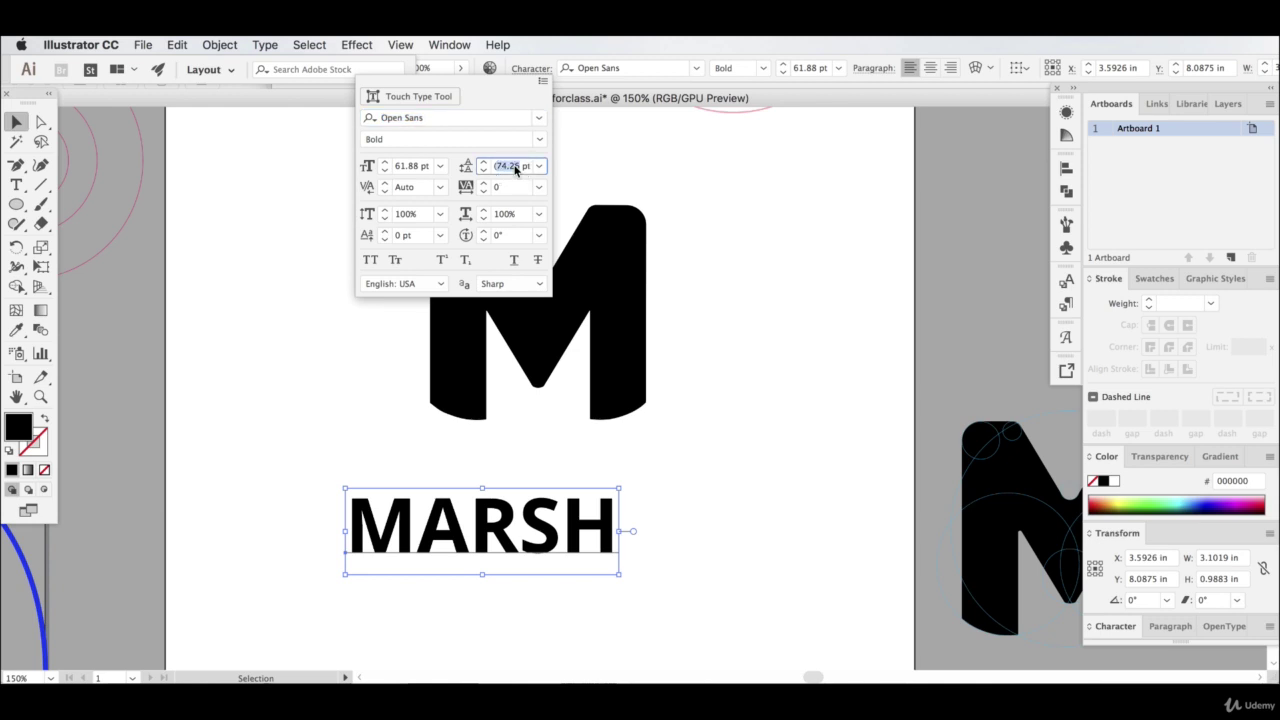
text(12)
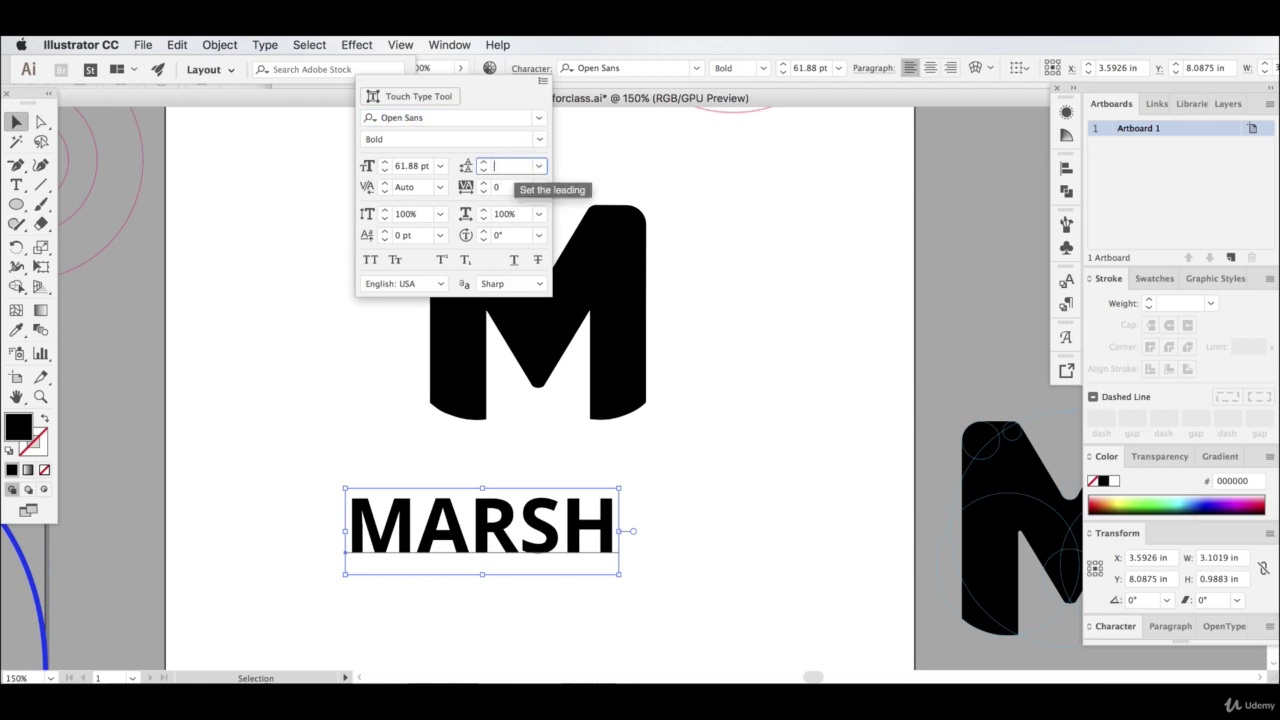
click(505, 188)
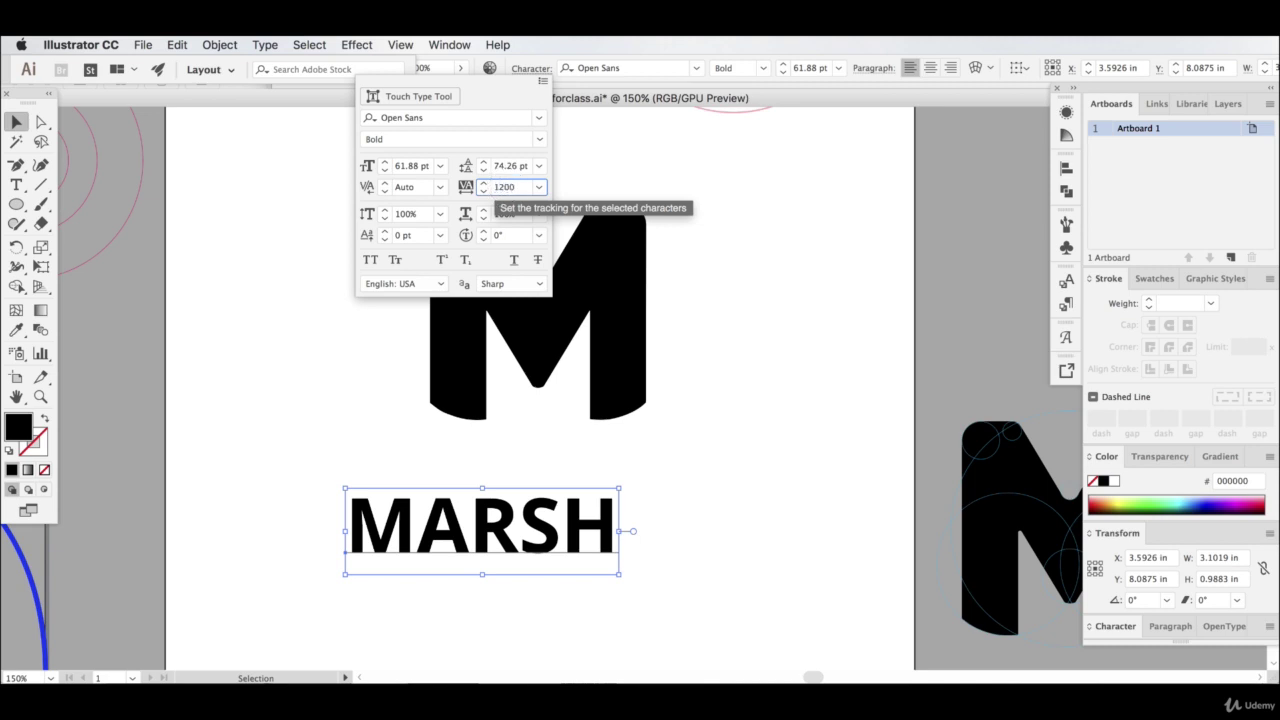
text(1200)
key(Return)
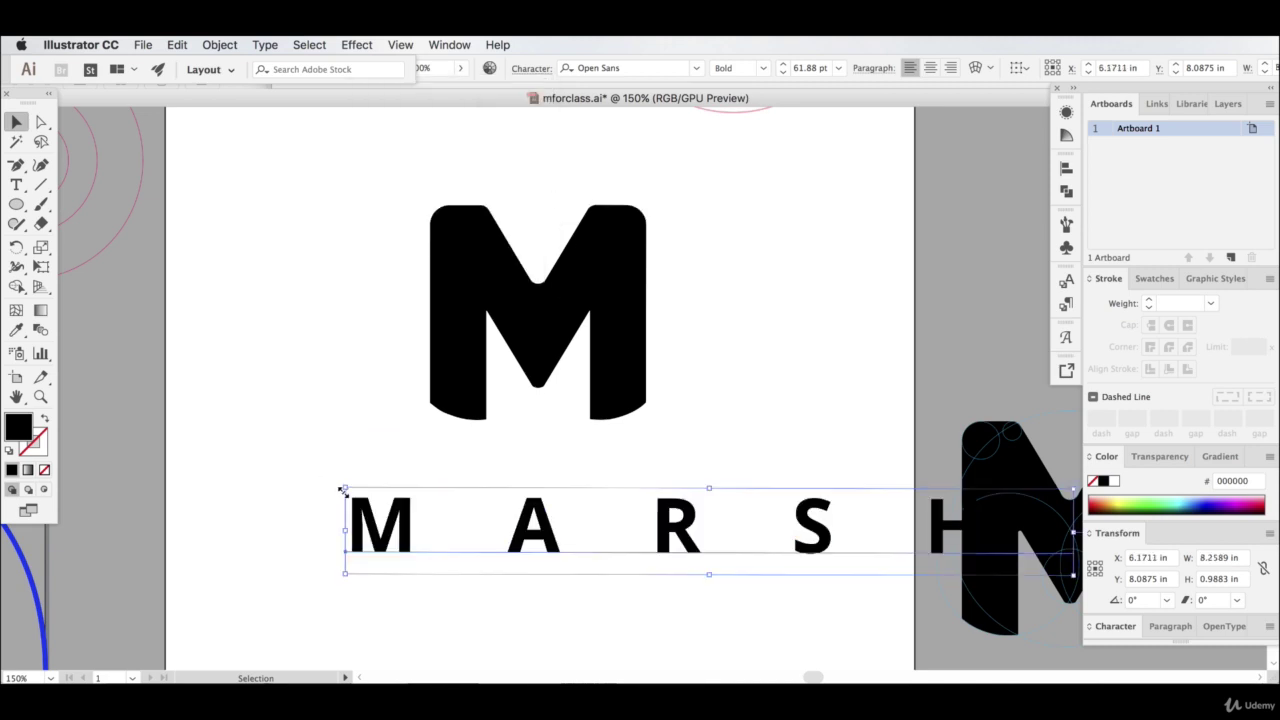
Scale the widely spaced MARSH text down to about 25.67 pt and place it directly beneath the M
drag(345, 489, 474, 443)
drag(722, 436, 683, 431)
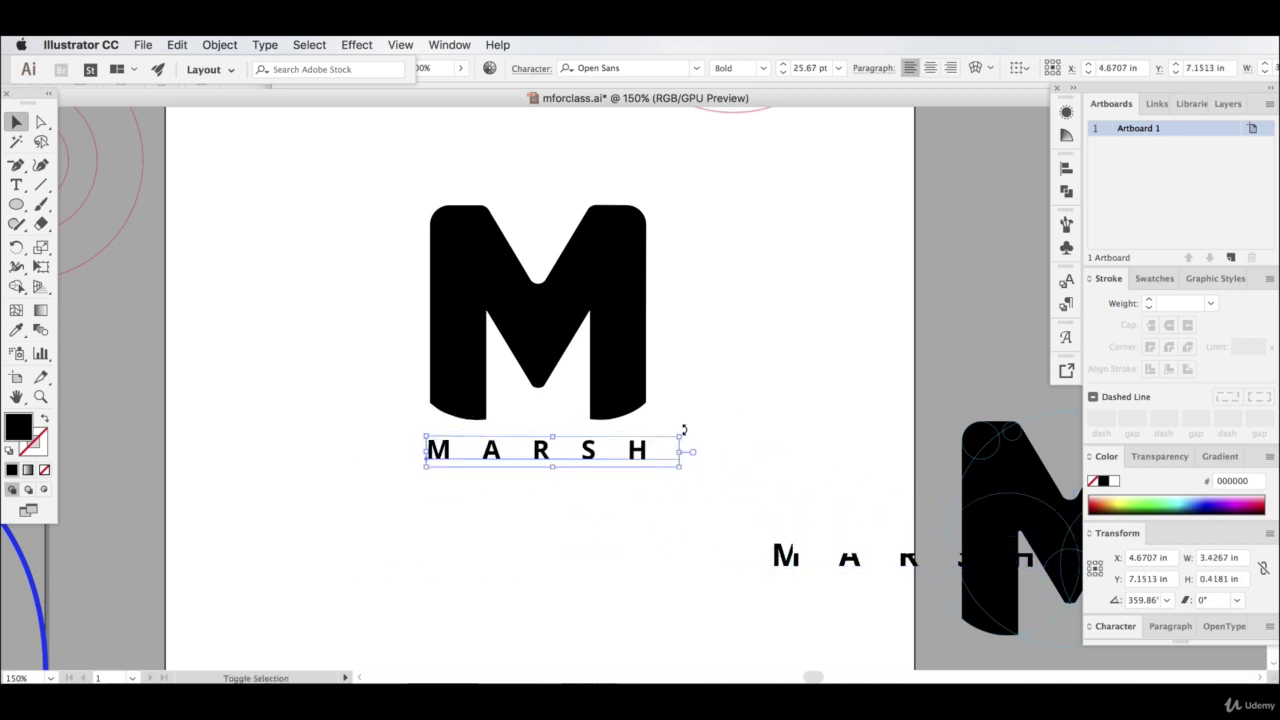
click(340, 330)
Draw an unfilled, black-stroked rectangle about 2.463 by 3.194 in, matching the M's width and extending down past the MARSH text
drag(14, 205, 118, 205)
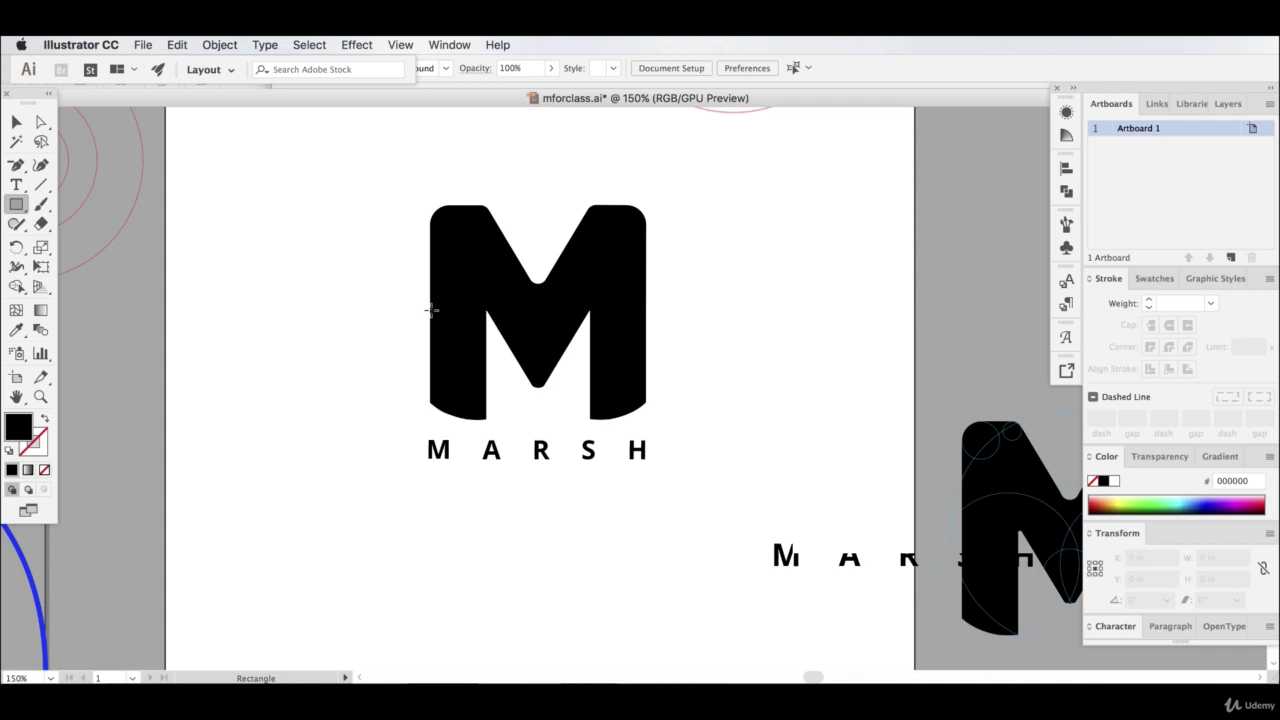
mouse_move(431, 307)
mouse_down()
mouse_move(437, 380)
mouse_move(606, 574)
mouse_move(646, 589)
mouse_up()
click(44, 418)
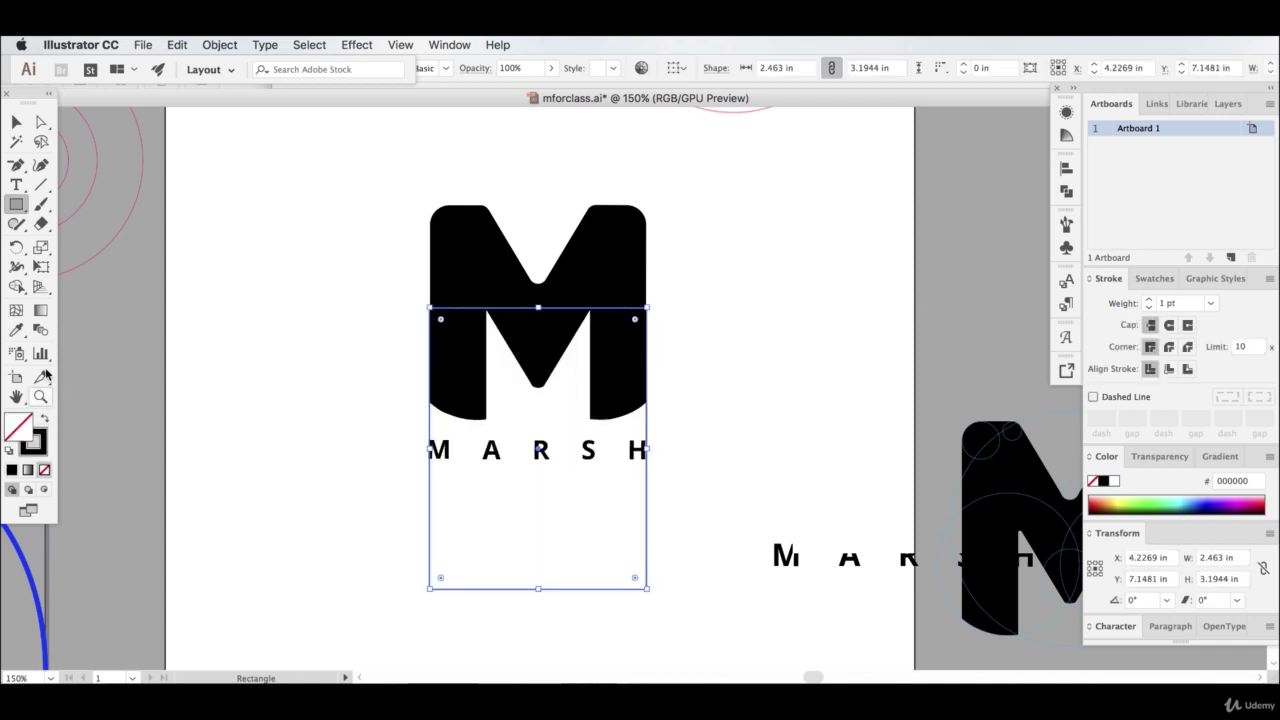
click(16, 121)
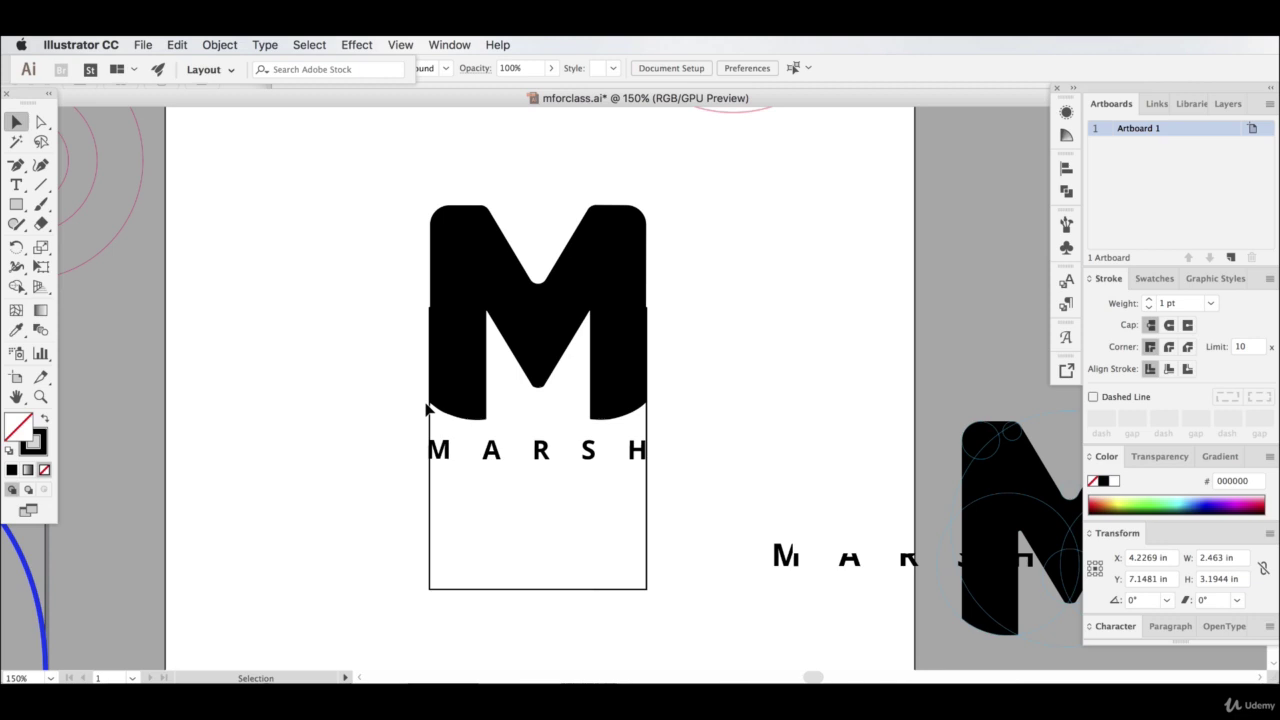
Enlarge the MARSH text slightly to match the rectangle's width, and delete the rectangle
click(641, 452)
drag(679, 436, 683, 434)
click(705, 401)
click(652, 523)
key(Delete)
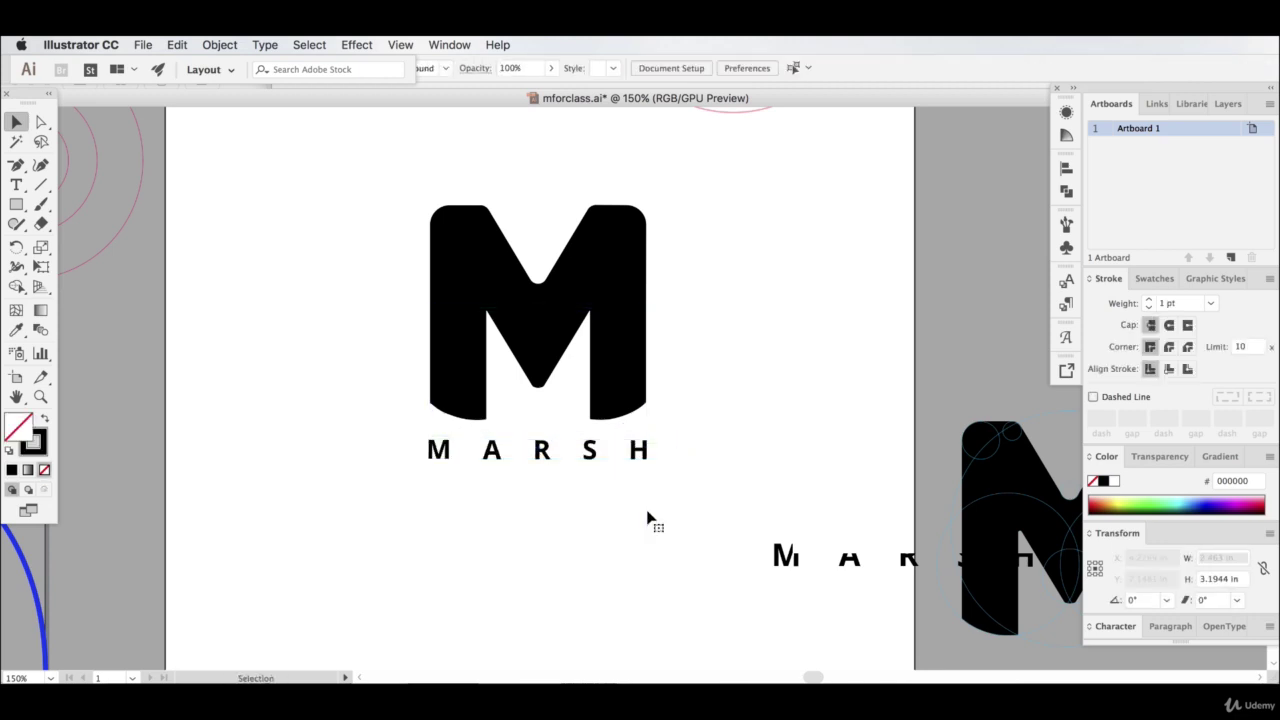
Draw a thin rectangle in the gap between the M and the MARSH text to check the spacing, and delete it
scroll(587, 486, up, 2)
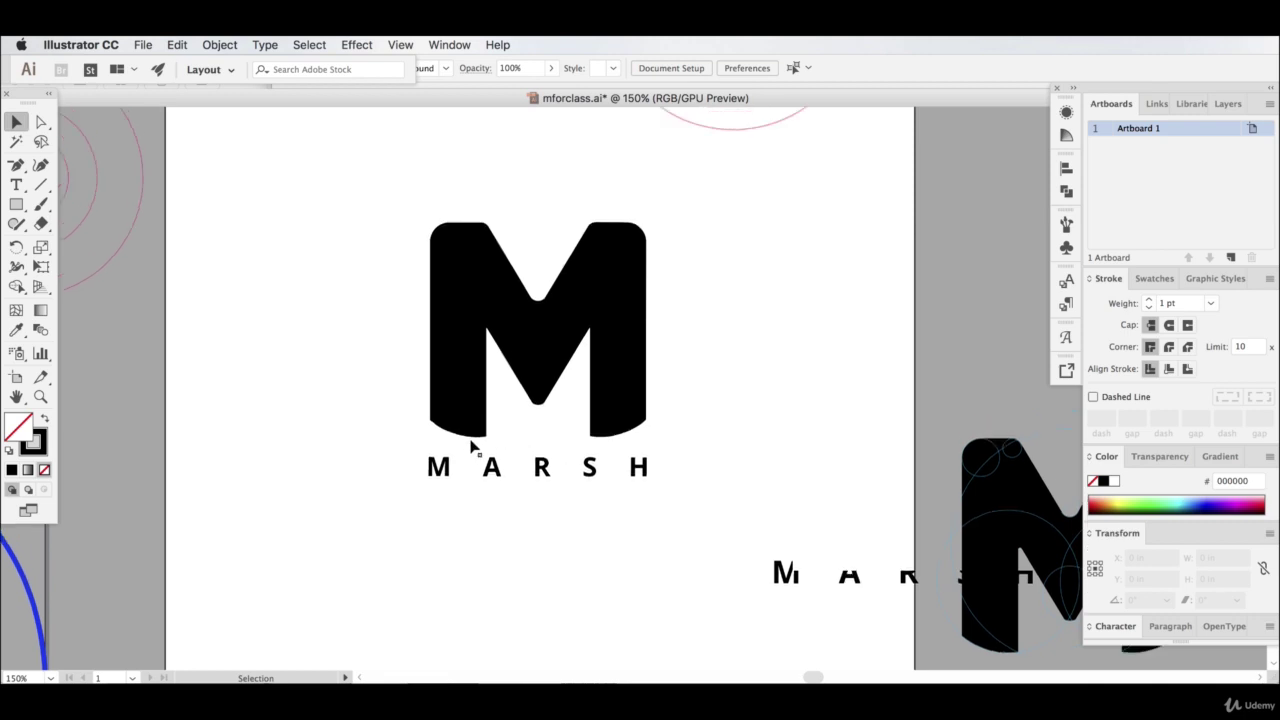
click(16, 204)
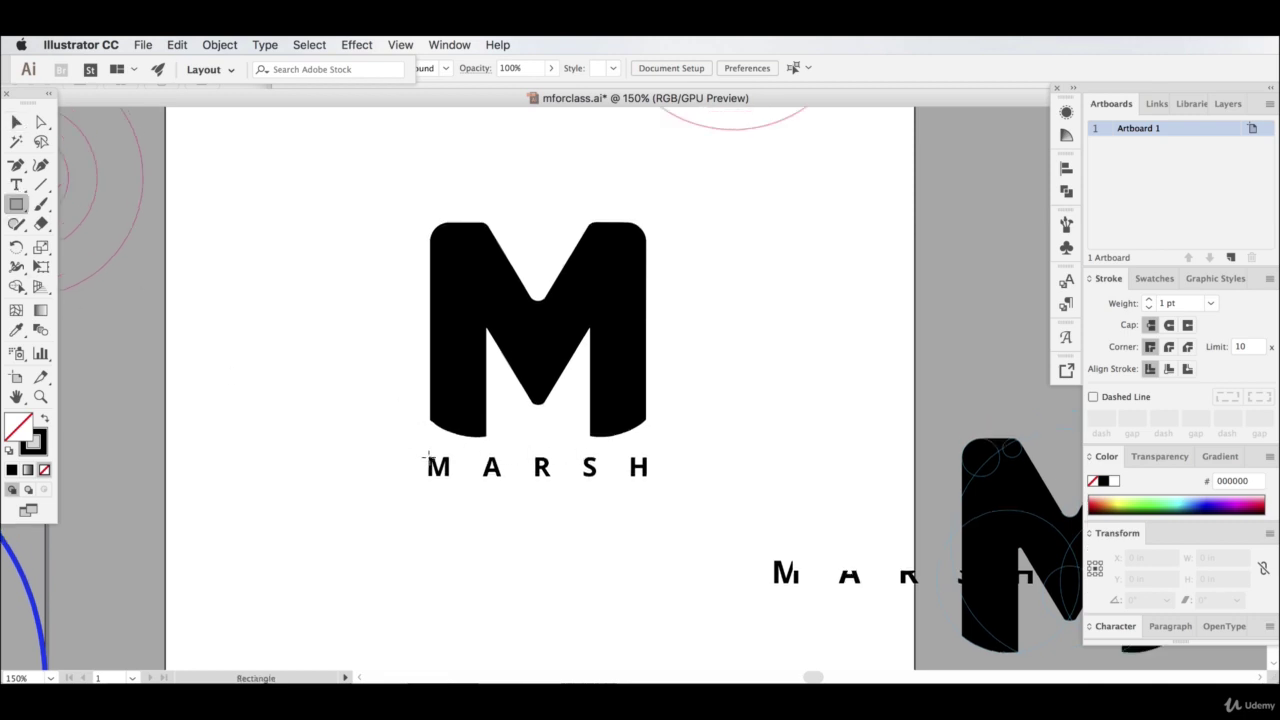
drag(428, 457, 648, 438)
key(v)
click(273, 305)
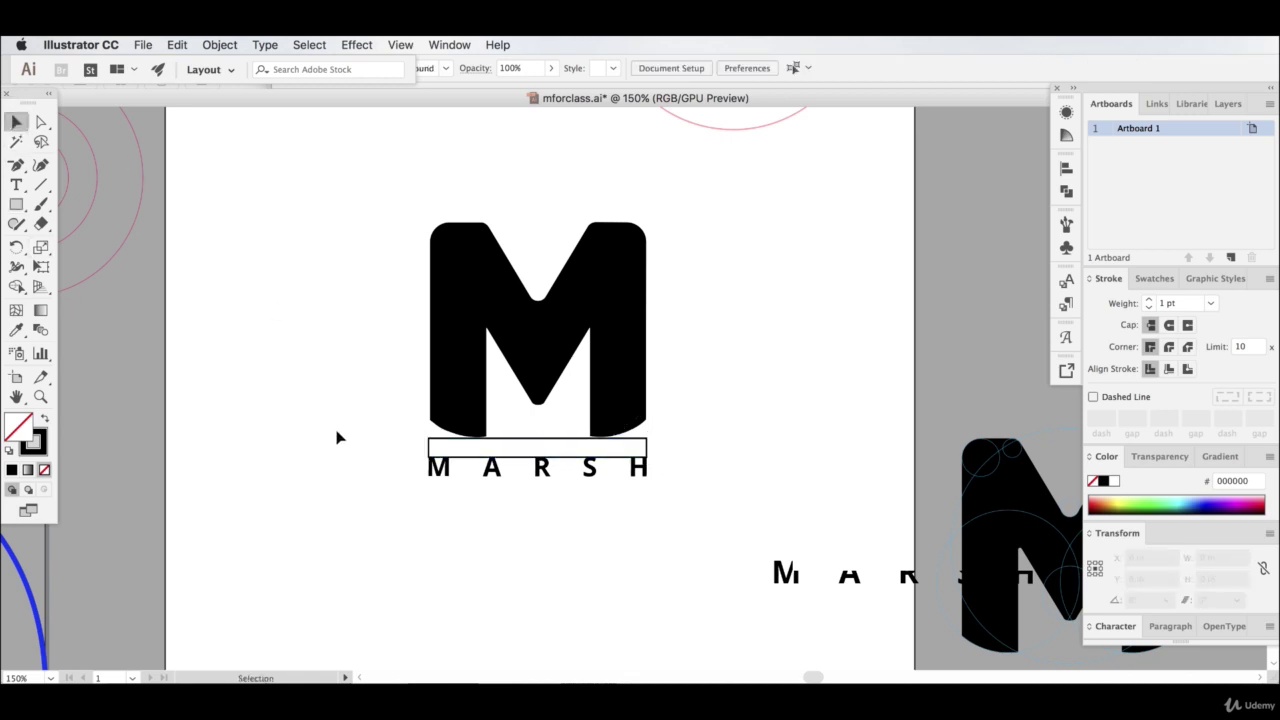
click(452, 445)
key(Delete)
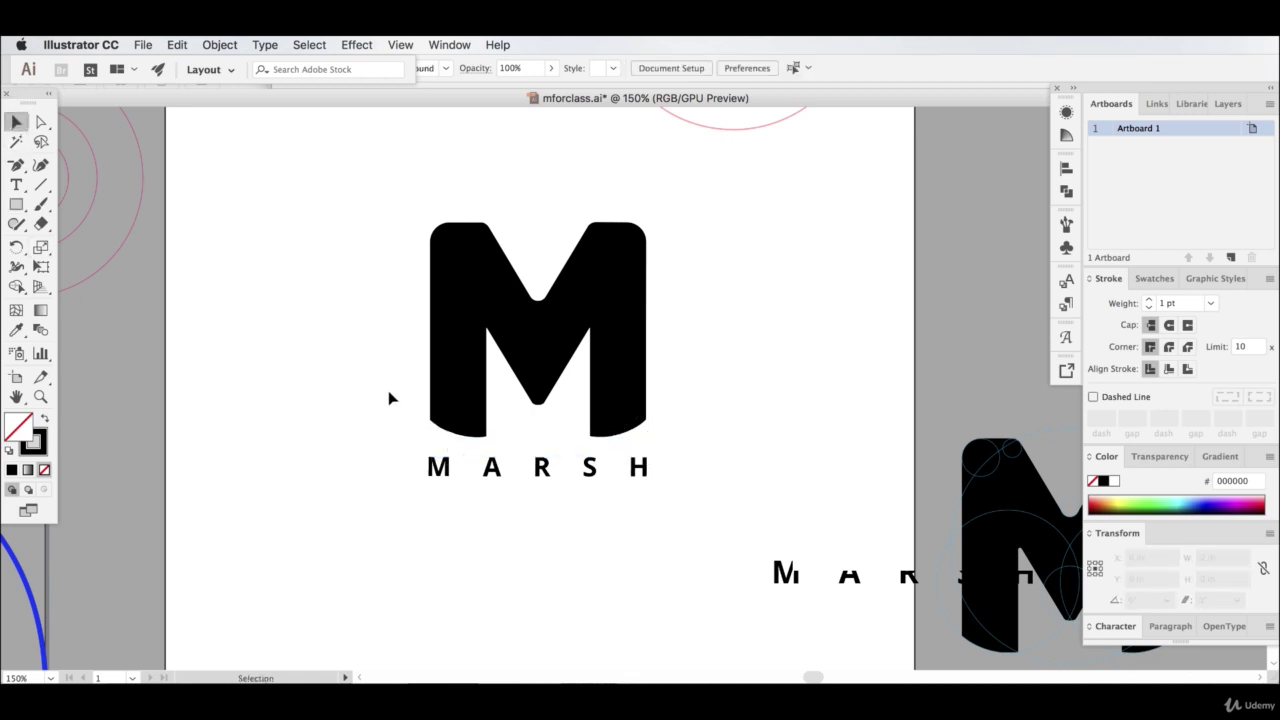
Scale the M and MARSH text beneath it down together and move them to the upper left of the artboard
drag(420, 263, 685, 470)
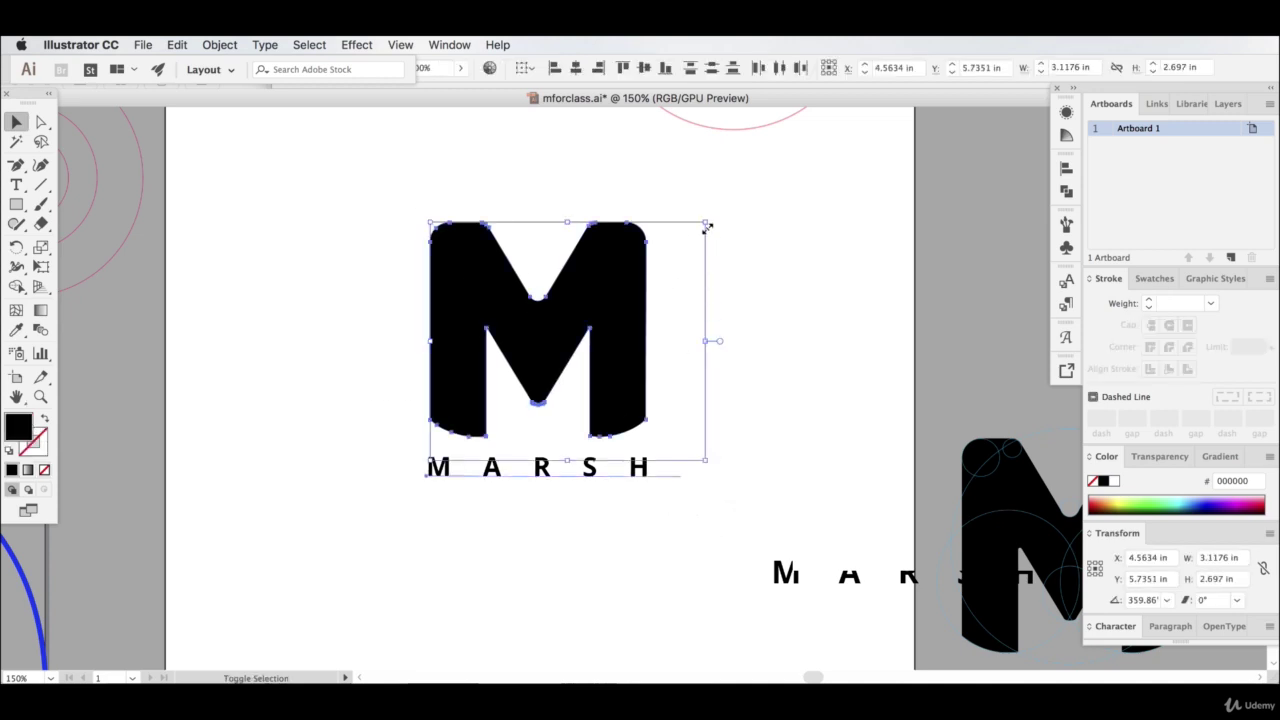
drag(704, 223, 595, 326)
drag(535, 375, 400, 226)
click(513, 330)
click(519, 468)
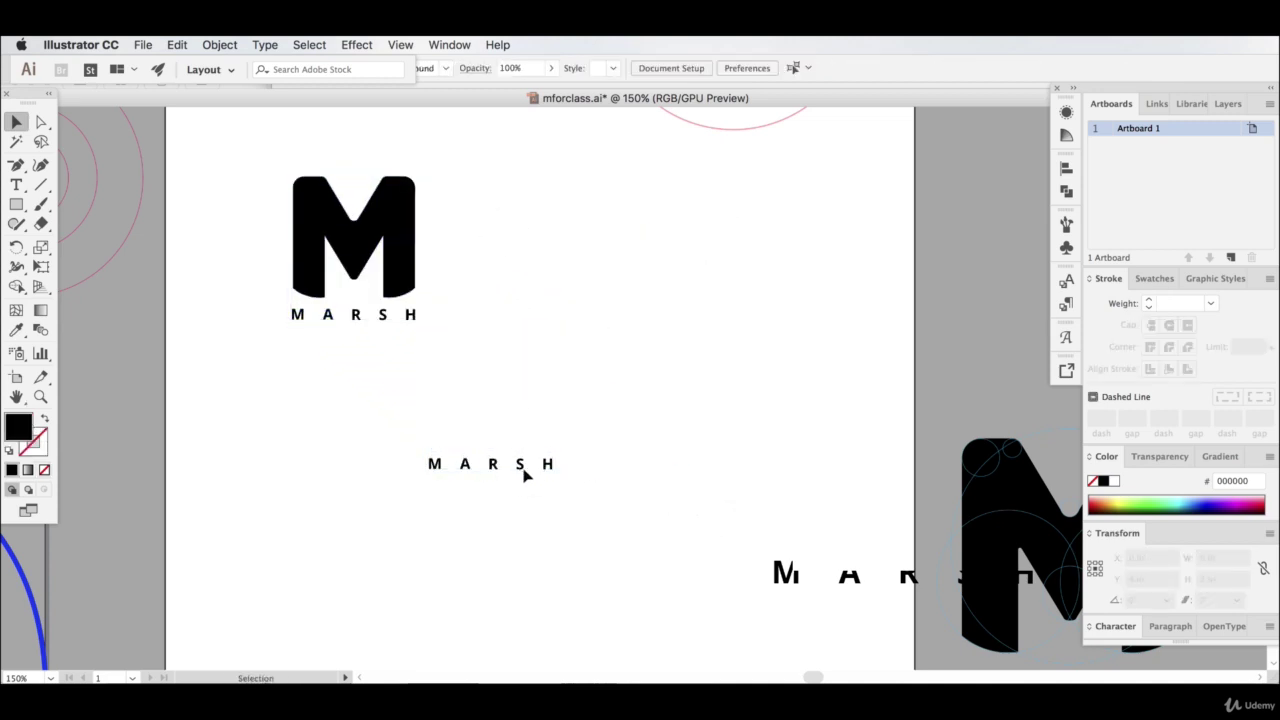
Move the small M and MARSH text slightly right and down together
drag(398, 422, 554, 520)
drag(253, 147, 528, 346)
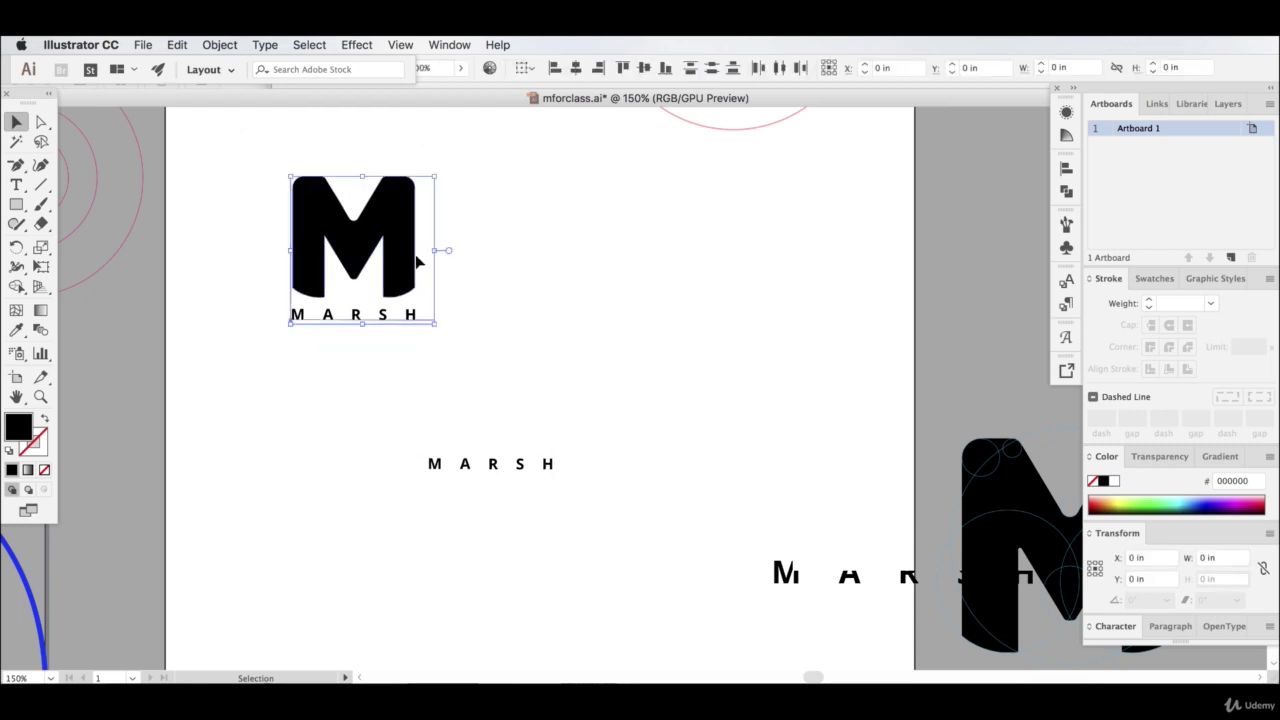
drag(403, 240, 440, 251)
click(475, 343)
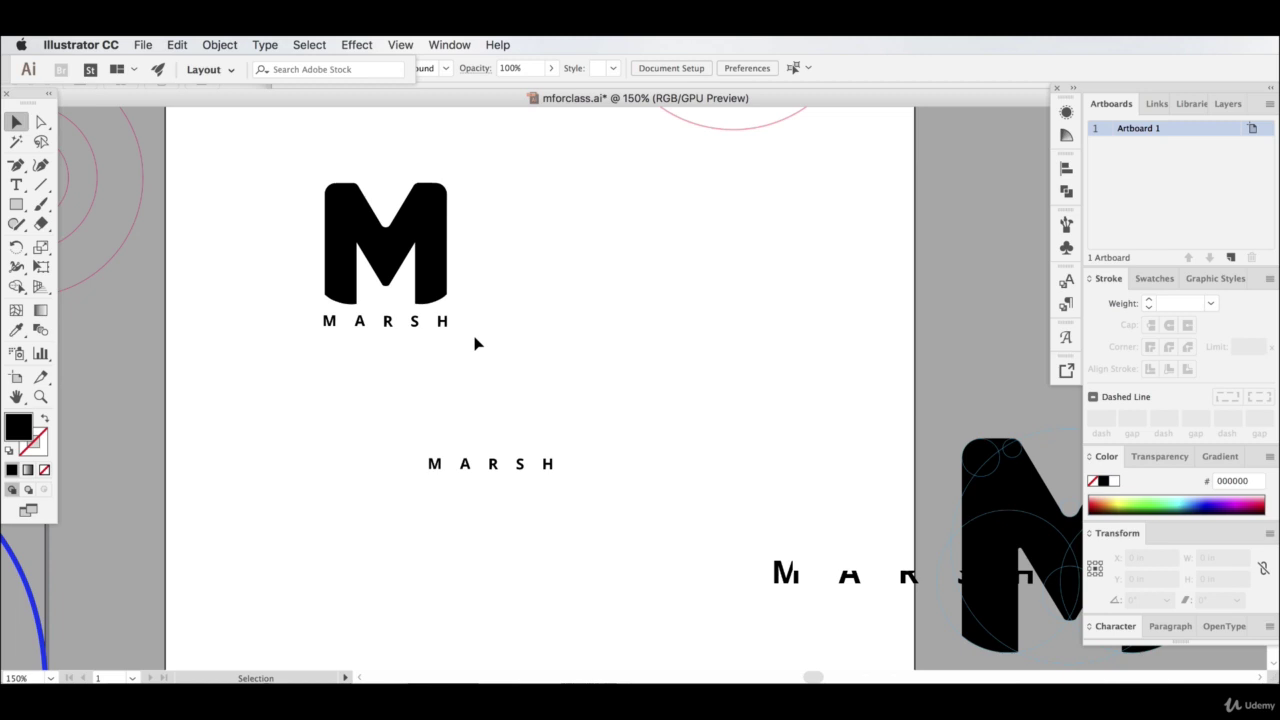
Enlarge the M and MARSH text to preview a bigger size, and scale them down to about half that size
drag(441, 341, 630, 404)
click(534, 417)
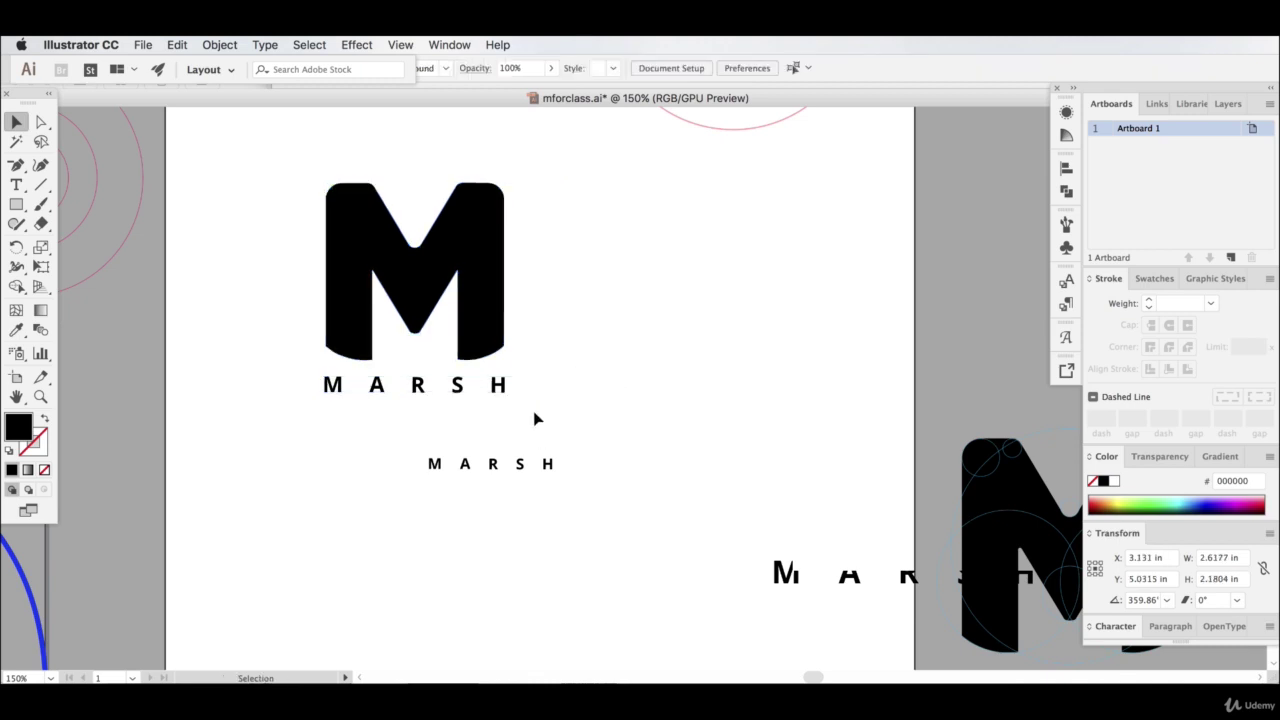
click(528, 390)
drag(548, 378, 466, 286)
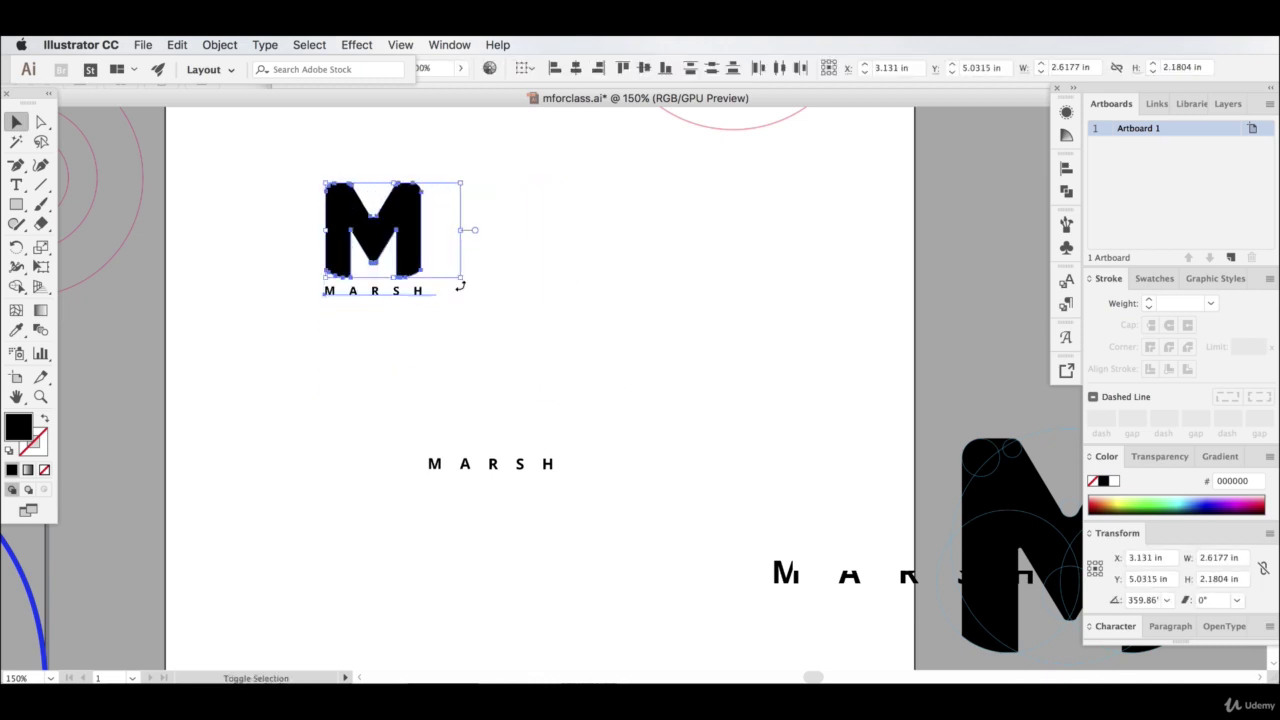
click(506, 323)
Duplicate the small logo to its right, enlarge the copy until its M is about 2.106 by 2.095 in, and select that M
alt+drag(402, 212, 854, 126)
drag(754, 208, 748, 287)
key(a)
click(593, 262)
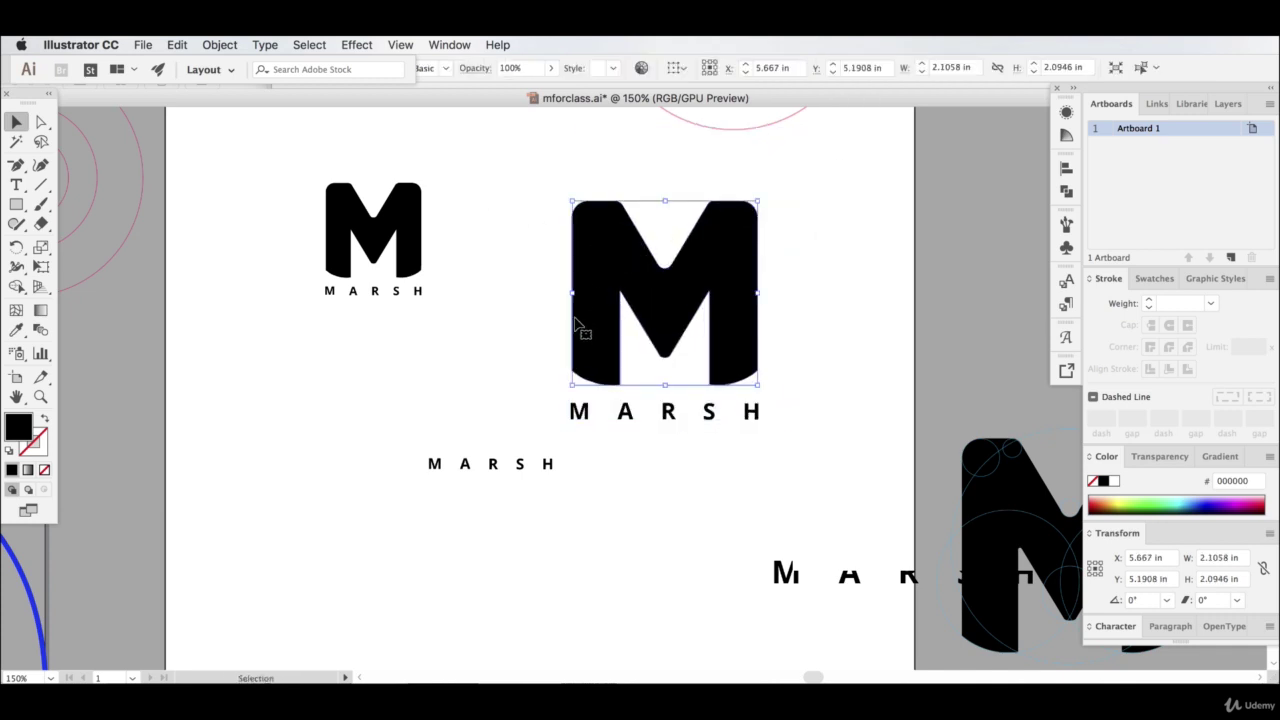
Add gradient mesh points to the larger M in both upper legs and the middle of its V with the Mesh tool
key(super+equal)
key(v)
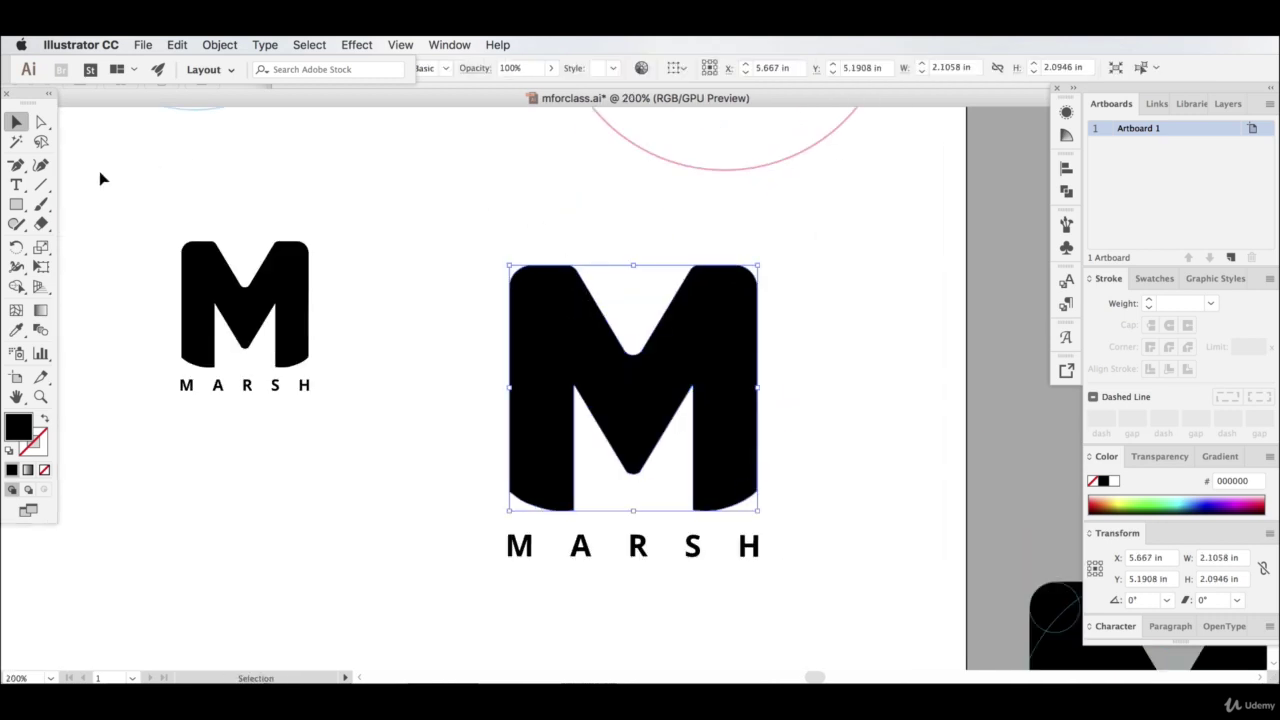
click(17, 311)
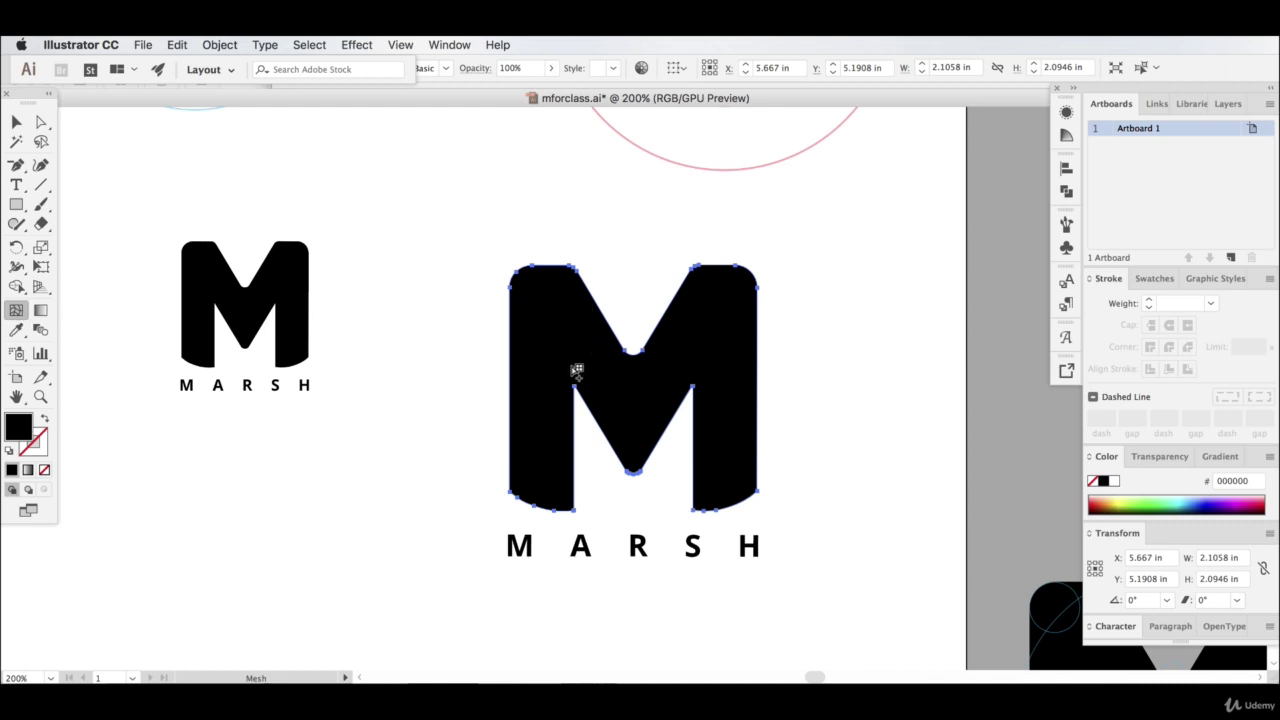
click(556, 318)
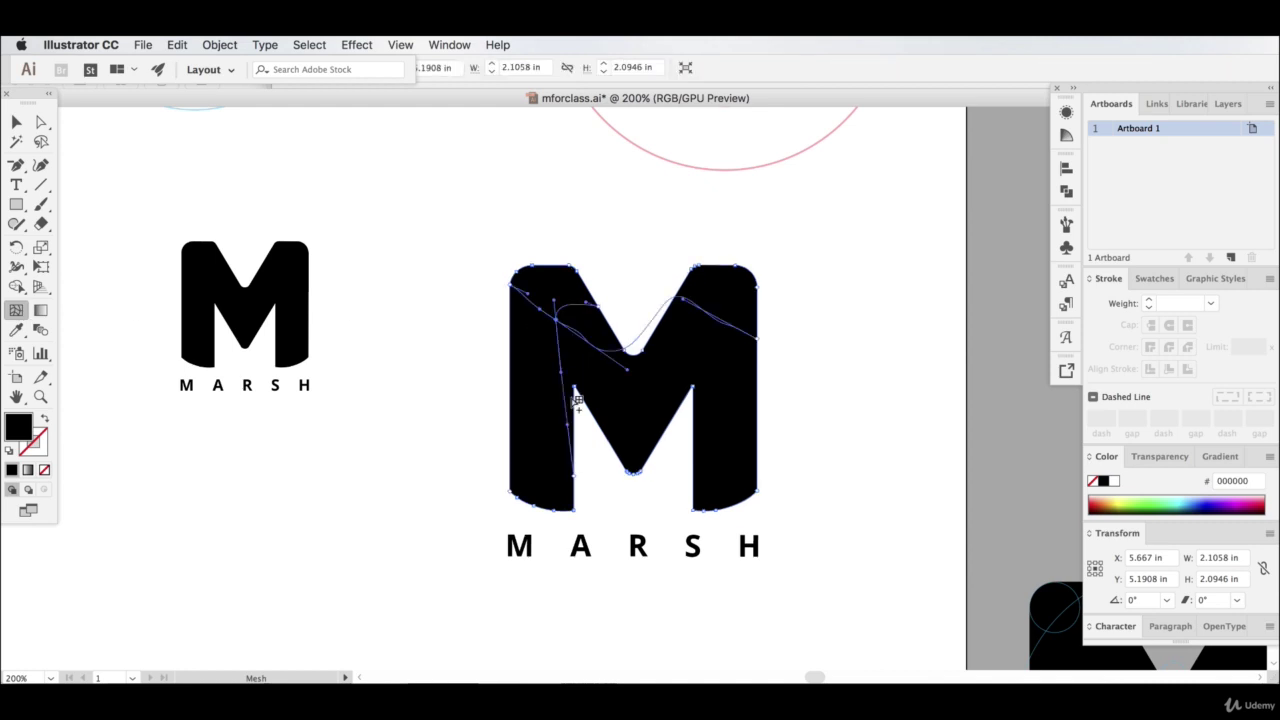
click(718, 318)
click(635, 411)
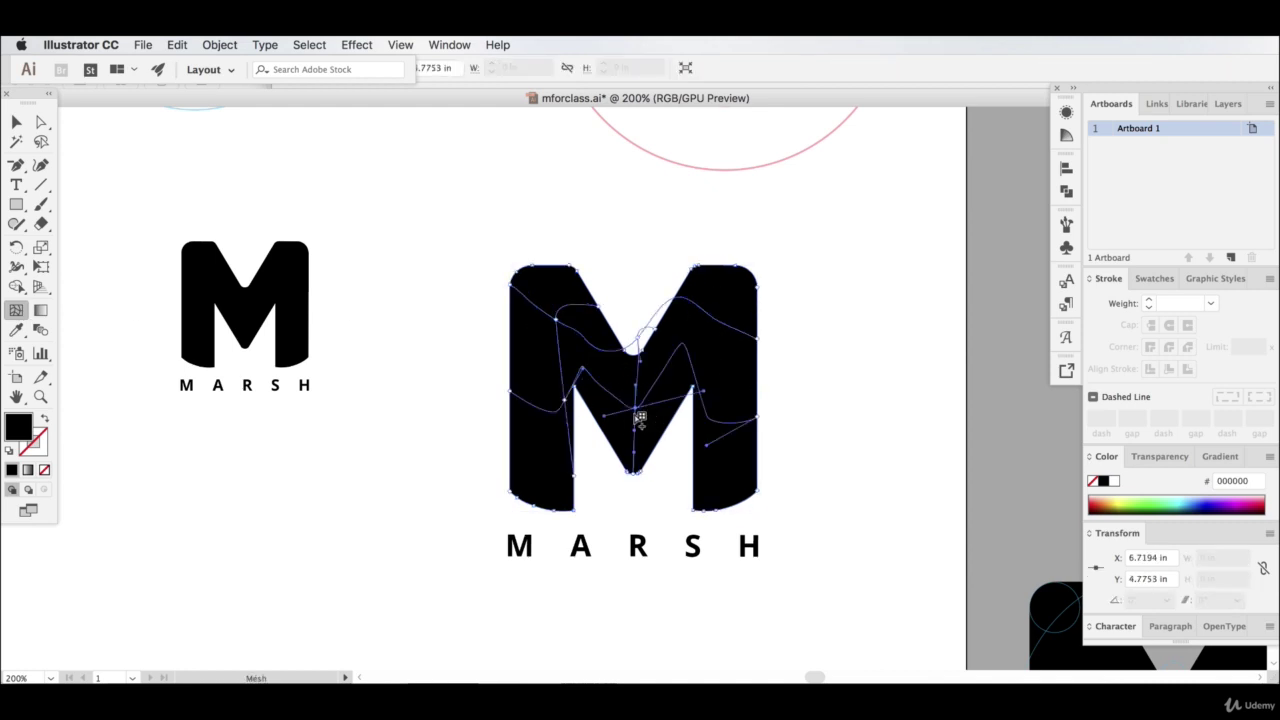
click(729, 309)
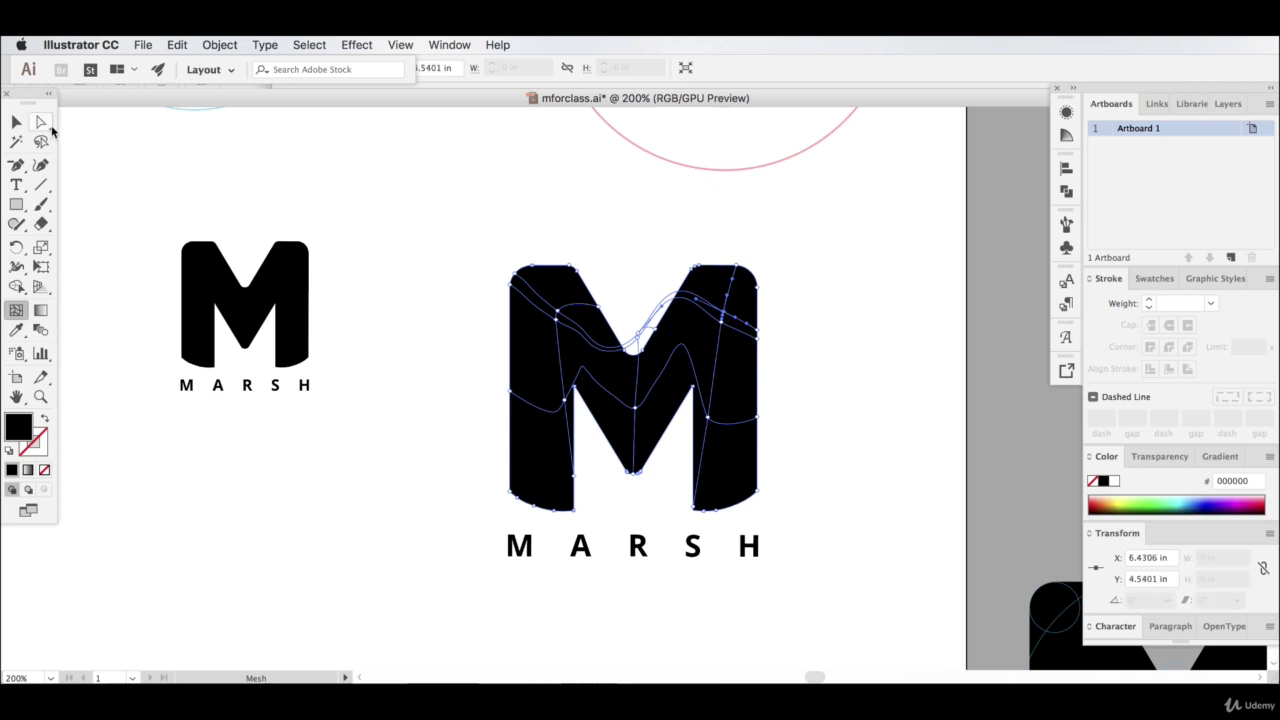
Colour the two adjacent mesh points in the upper right leg of the larger M red, using BE1E2D for the upper one
click(41, 121)
click(721, 332)
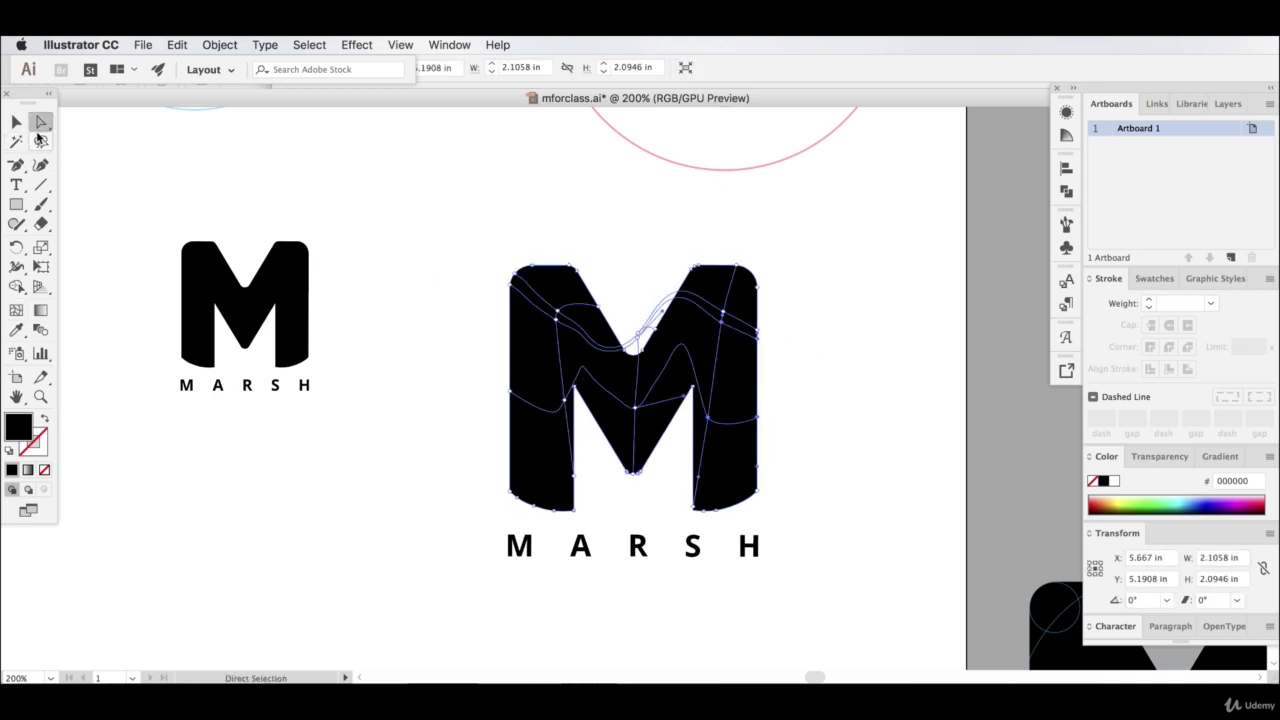
click(724, 322)
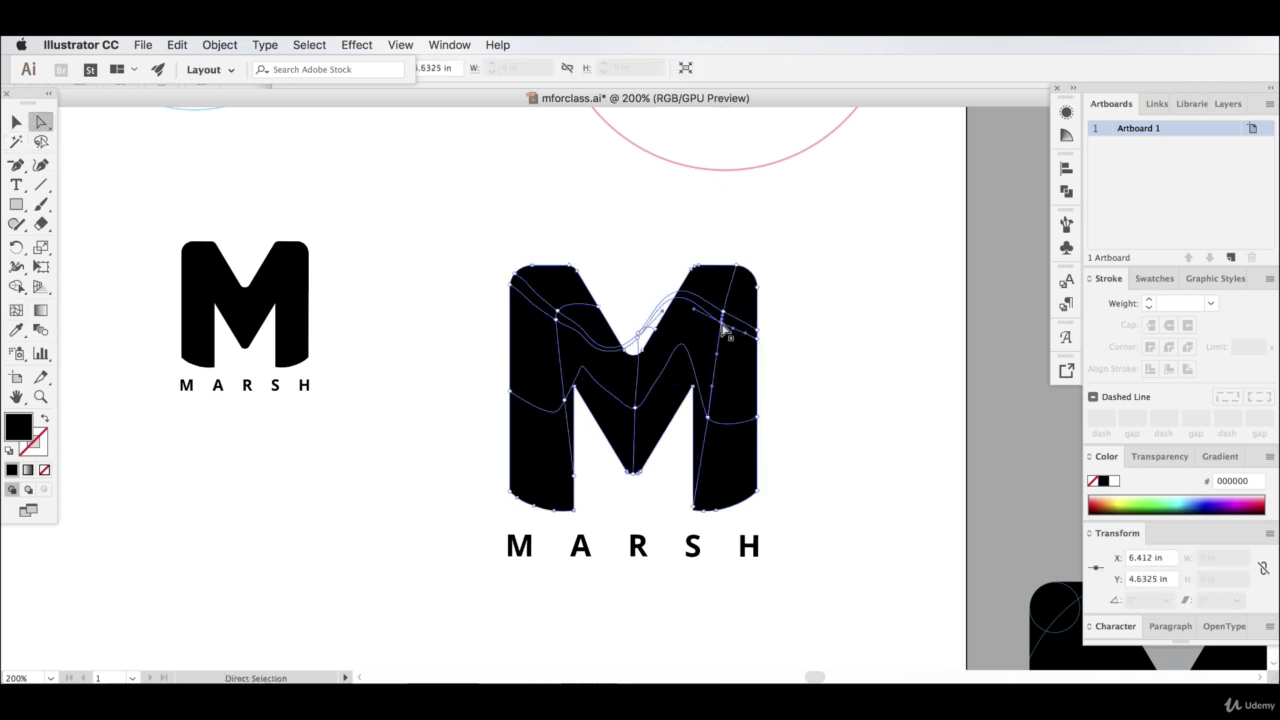
click(1154, 279)
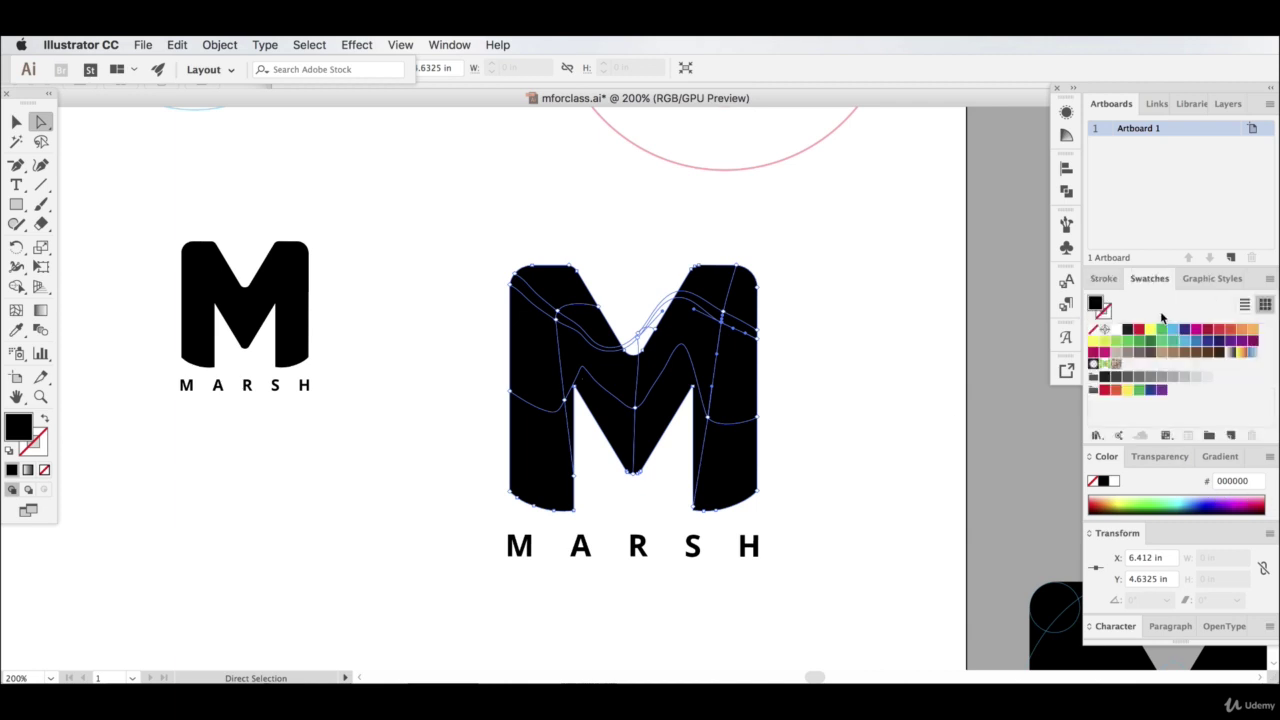
click(1236, 335)
click(727, 310)
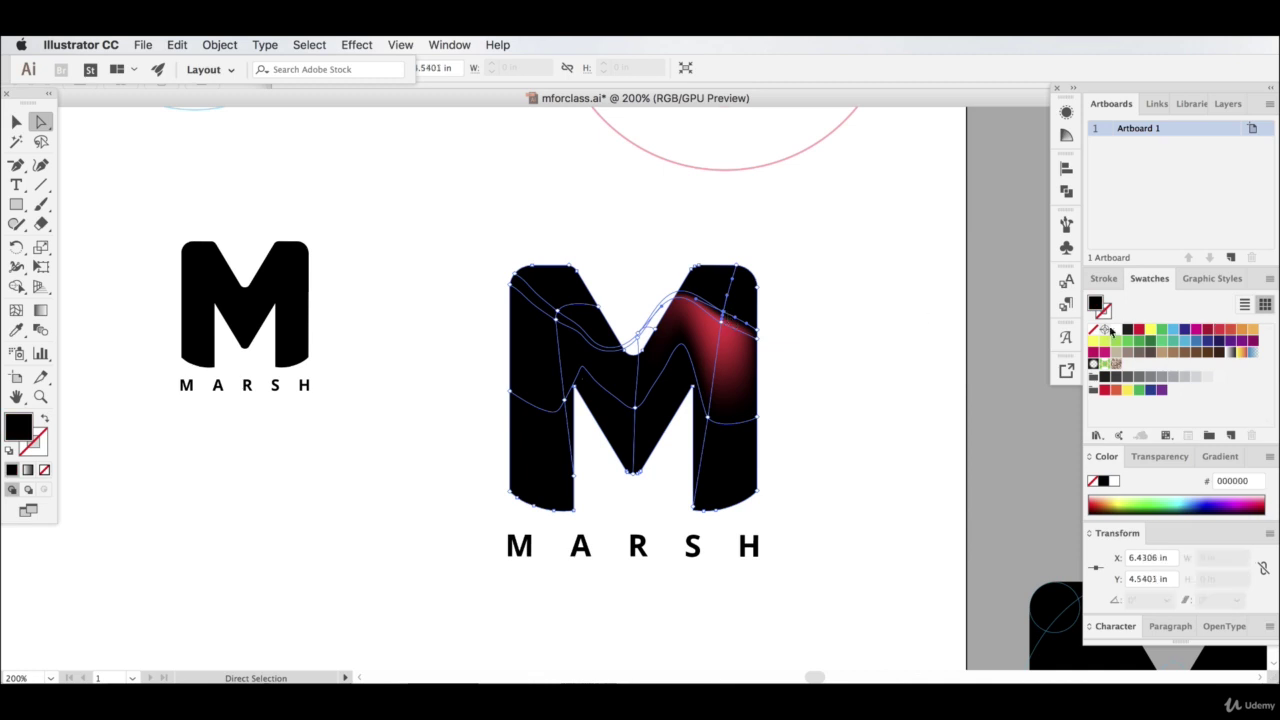
click(1207, 331)
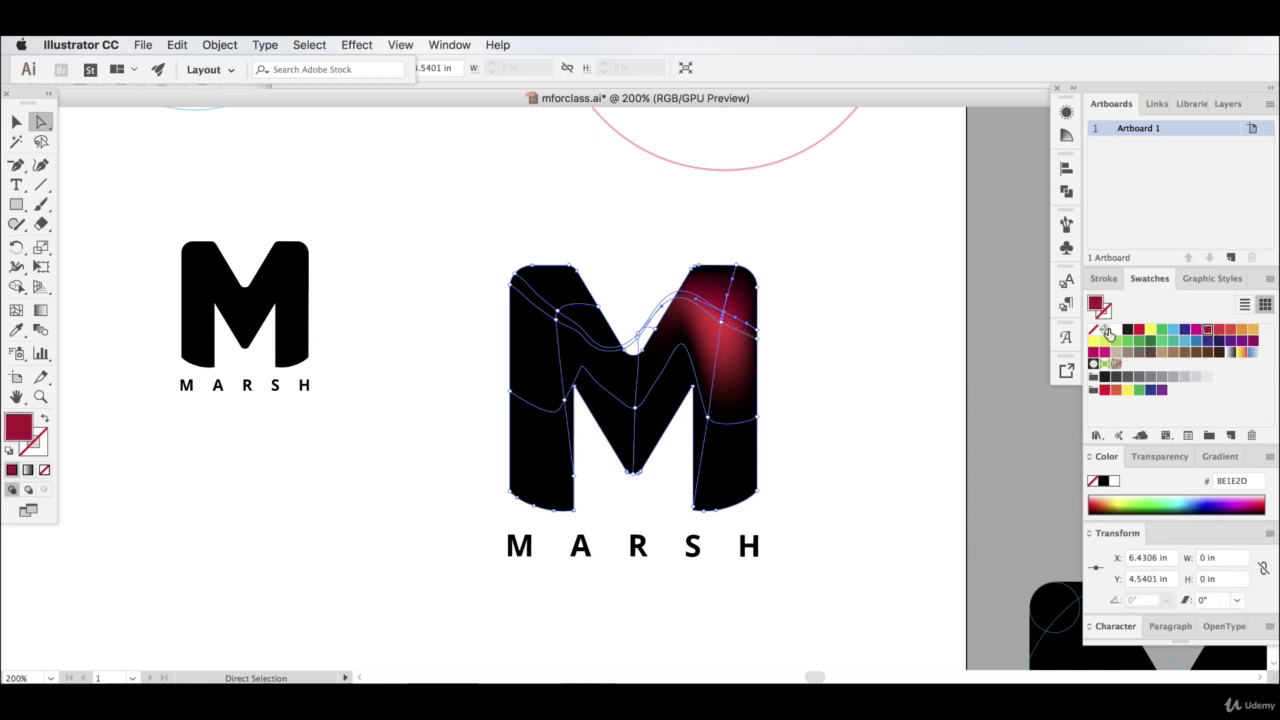
Colour the mesh point on the right leg's top edge blue and the one on its lower outer edge purple
click(737, 268)
click(1196, 342)
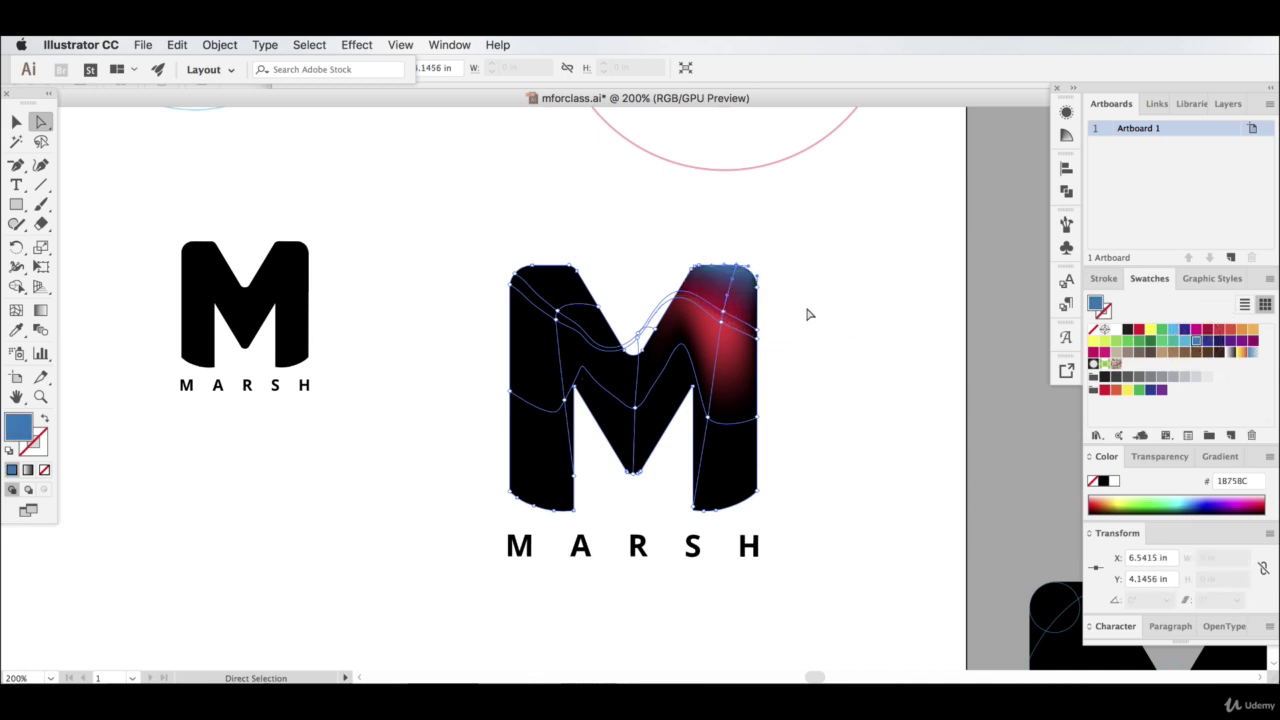
click(758, 430)
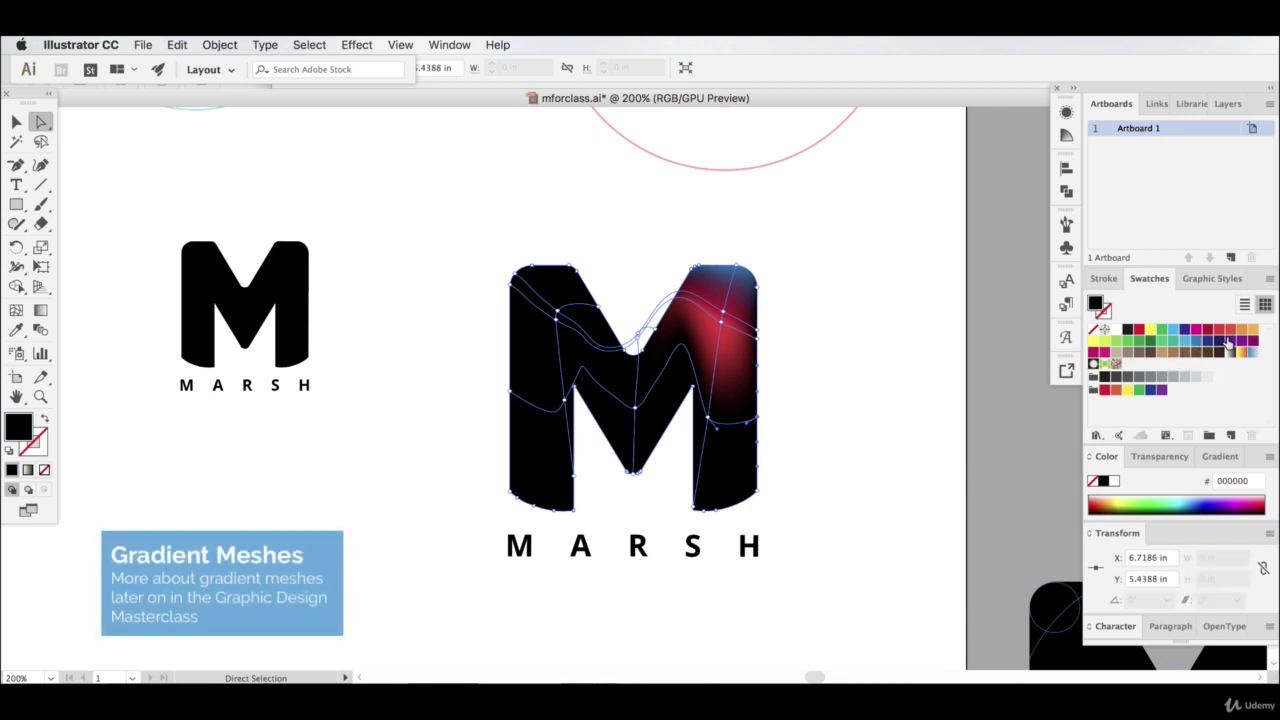
click(1231, 341)
Colour the mesh point inside the lower right leg dark navy 262262 and the one in the V's middle light blue 27AAE1
click(706, 418)
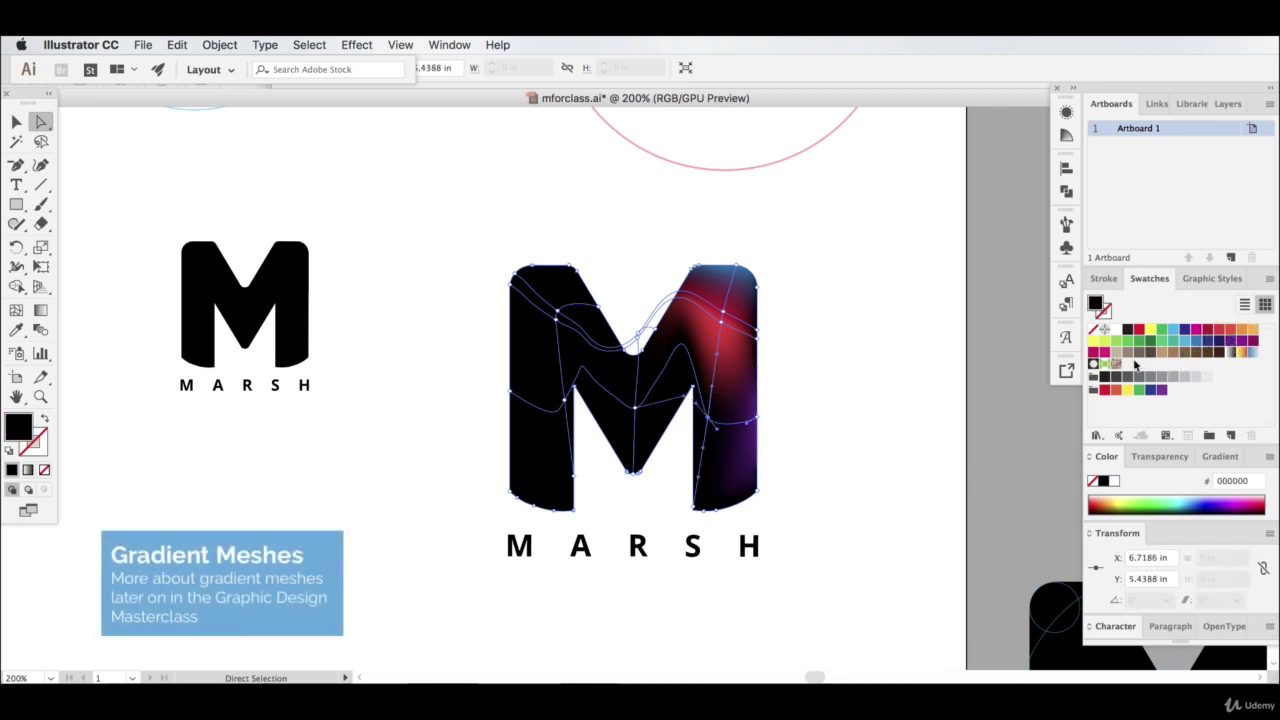
click(1222, 340)
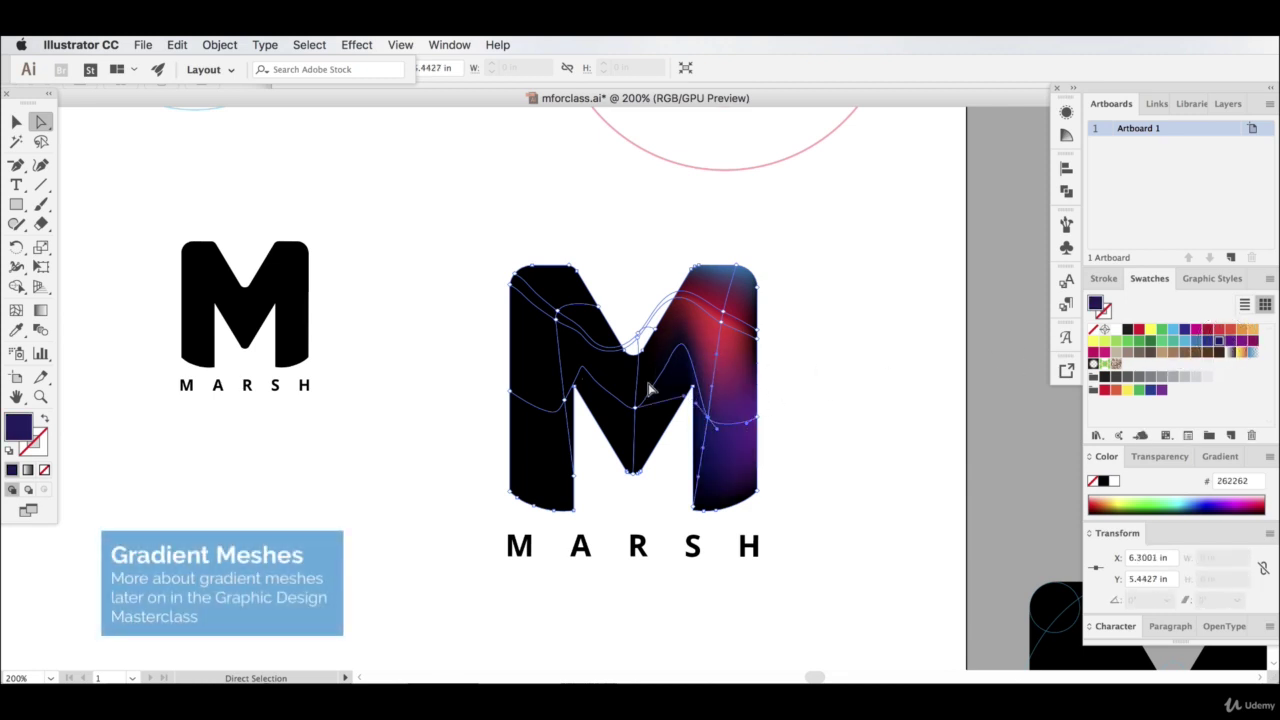
click(634, 408)
click(1190, 344)
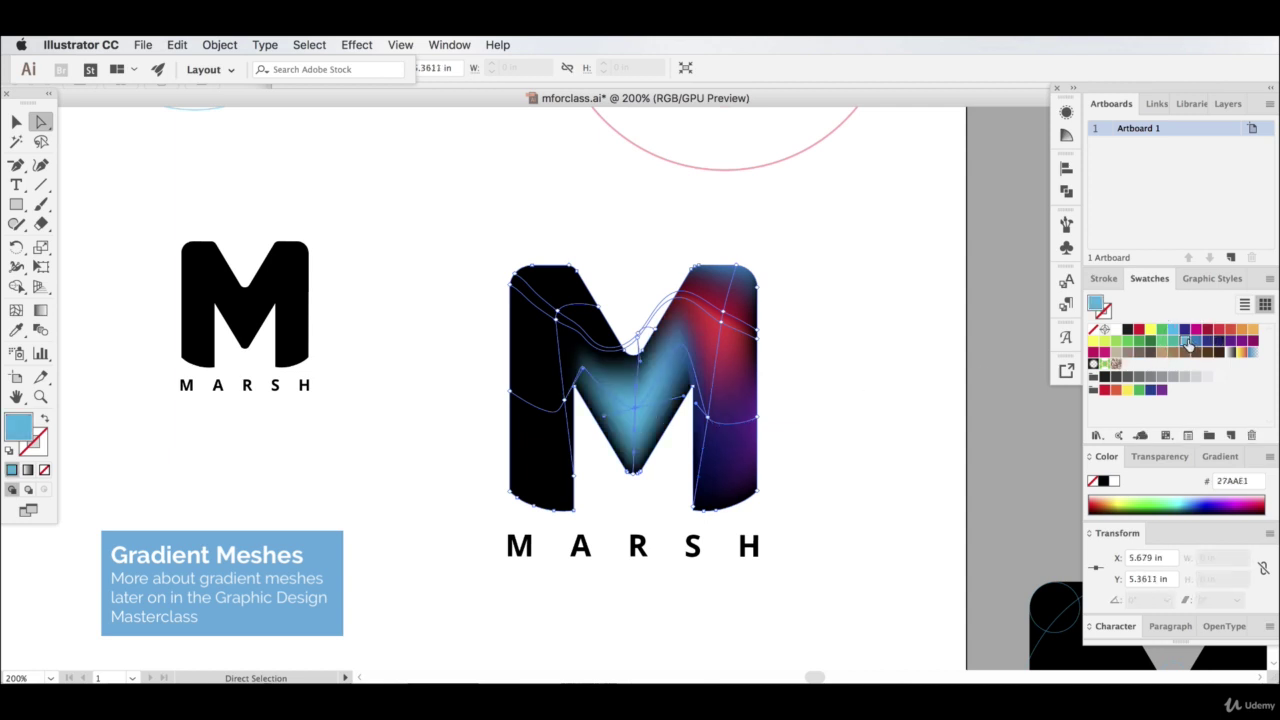
Colour the mesh point at the V's lower tip dark navy 262262 and select the point at the base of the M's upper notch
click(635, 481)
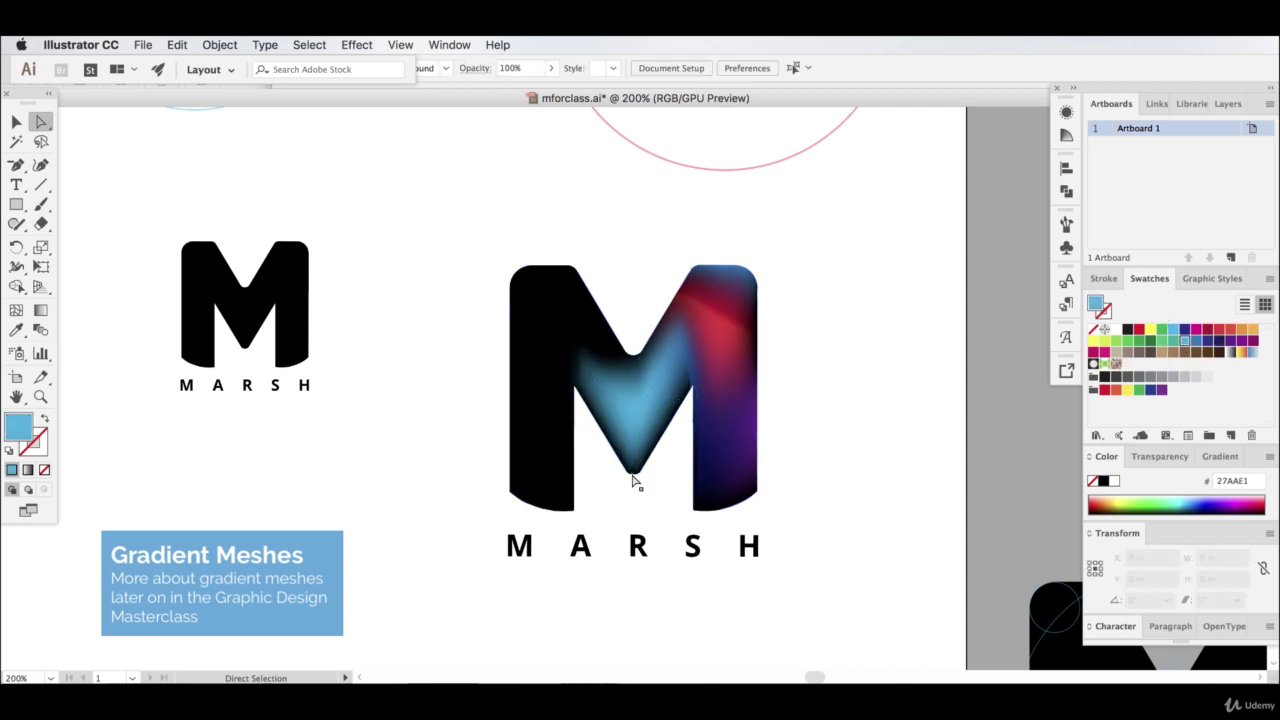
click(634, 471)
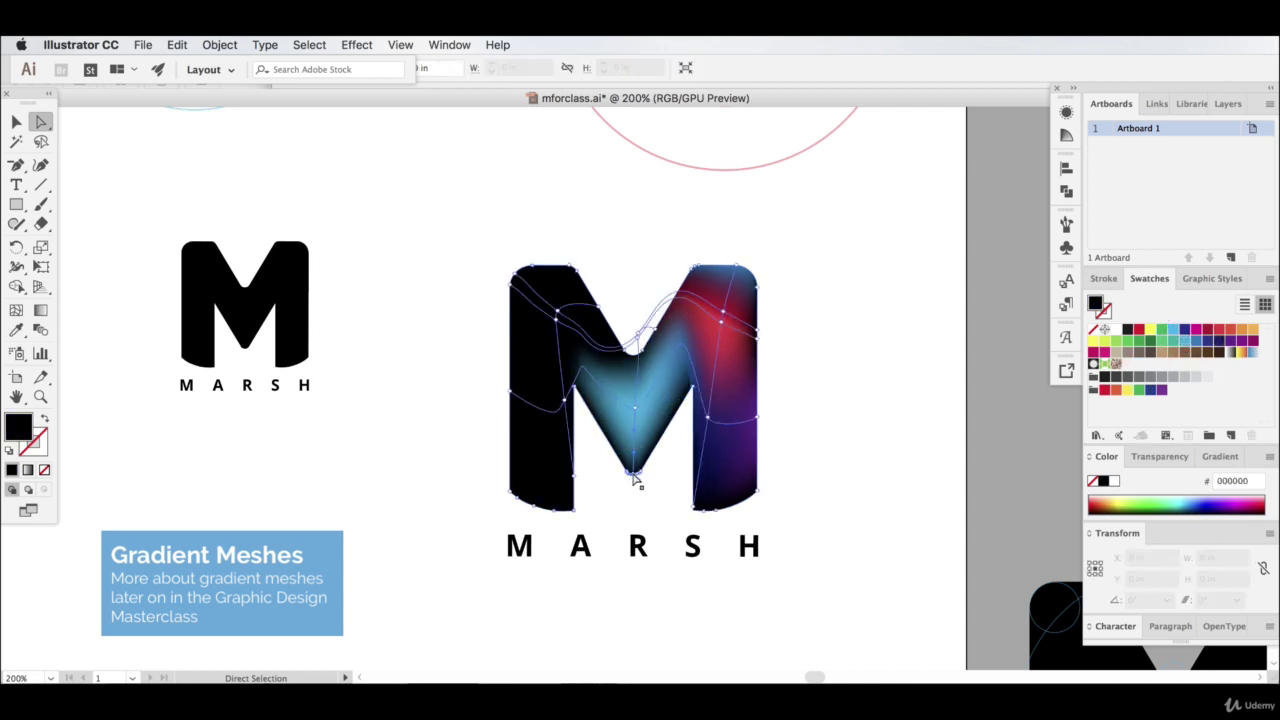
click(1218, 341)
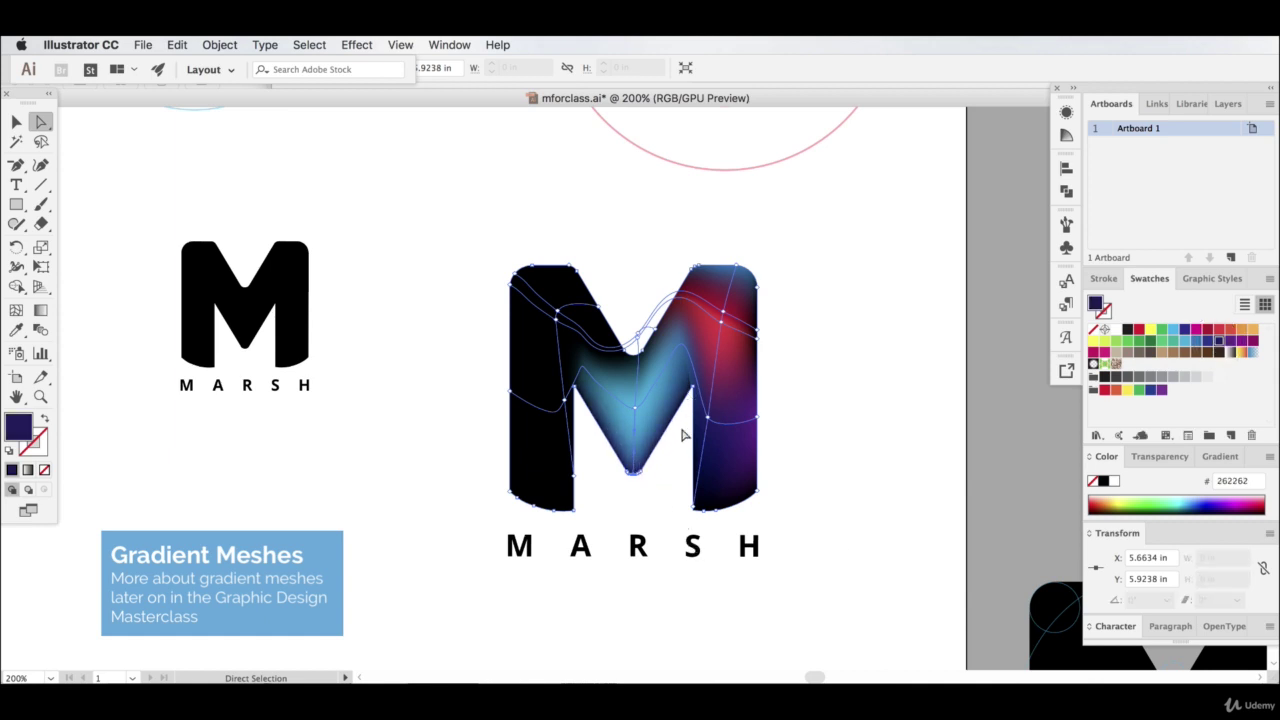
click(630, 355)
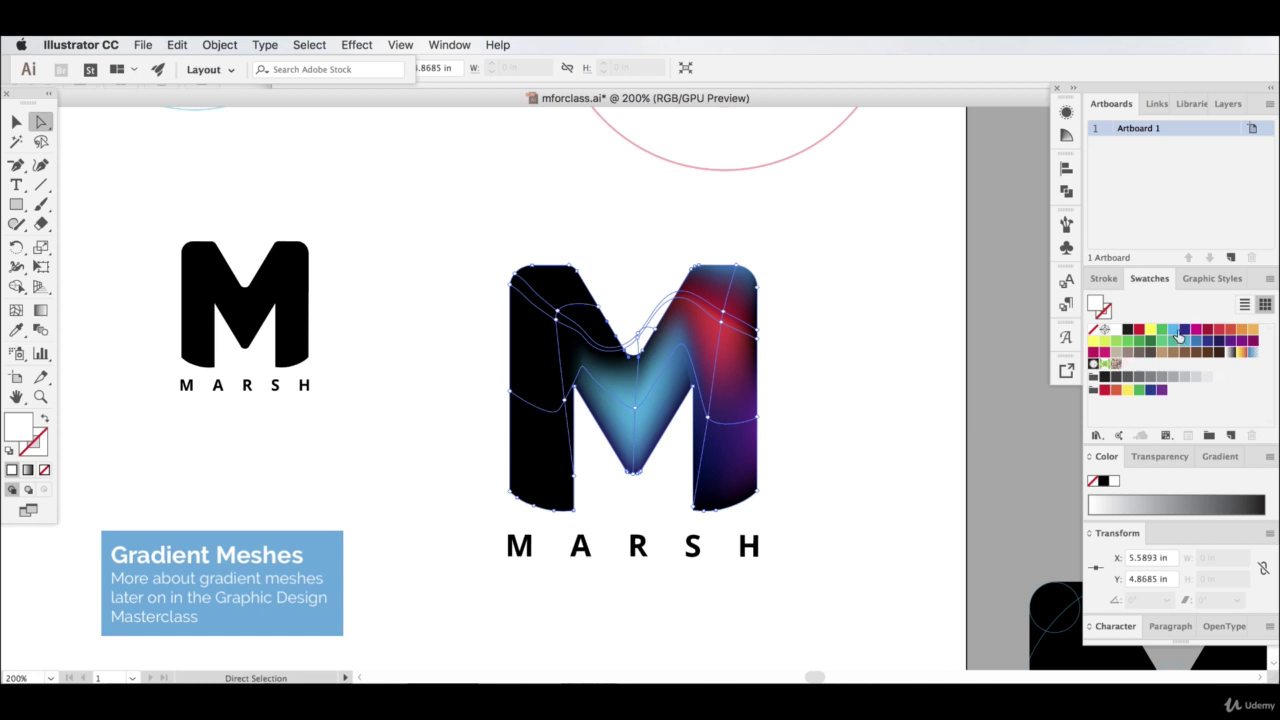
click(897, 334)
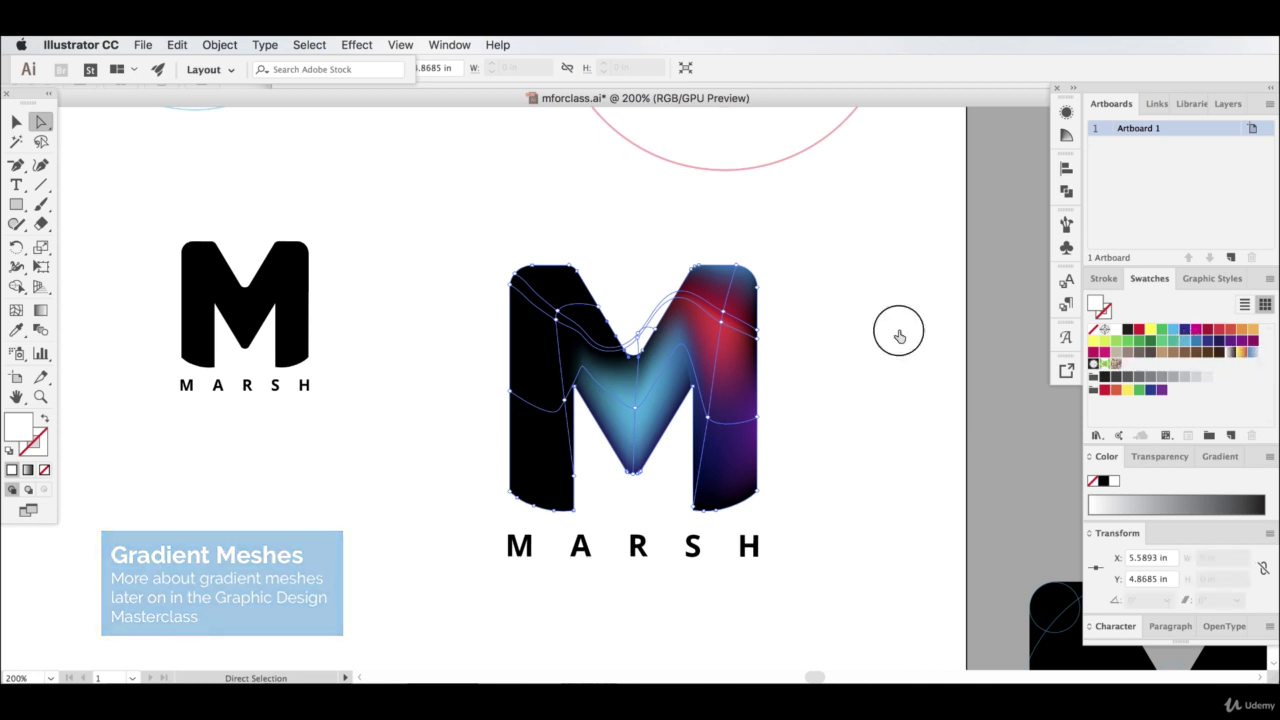